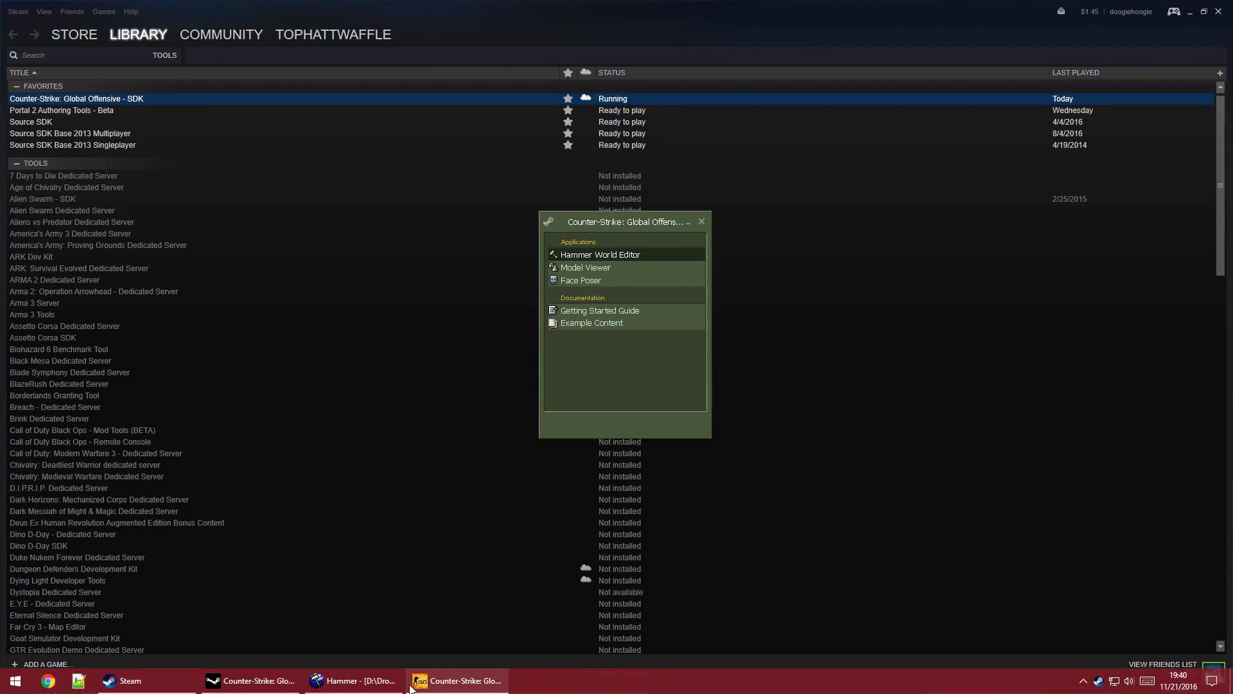
Step: Switch to the Hammer editor and look over the L-shaped corridor test map in the 3D view
click(376, 686)
scroll(515, 295, down, 1)
scroll(515, 295, down, 2)
key(z)
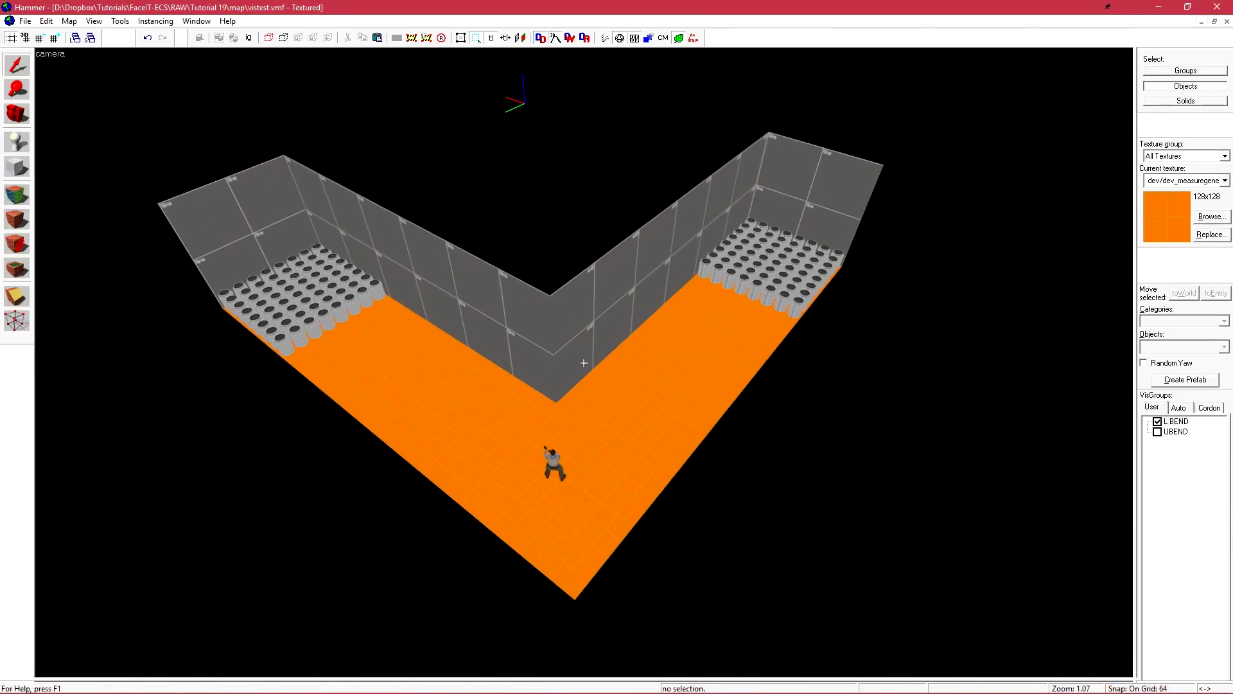
key(z)
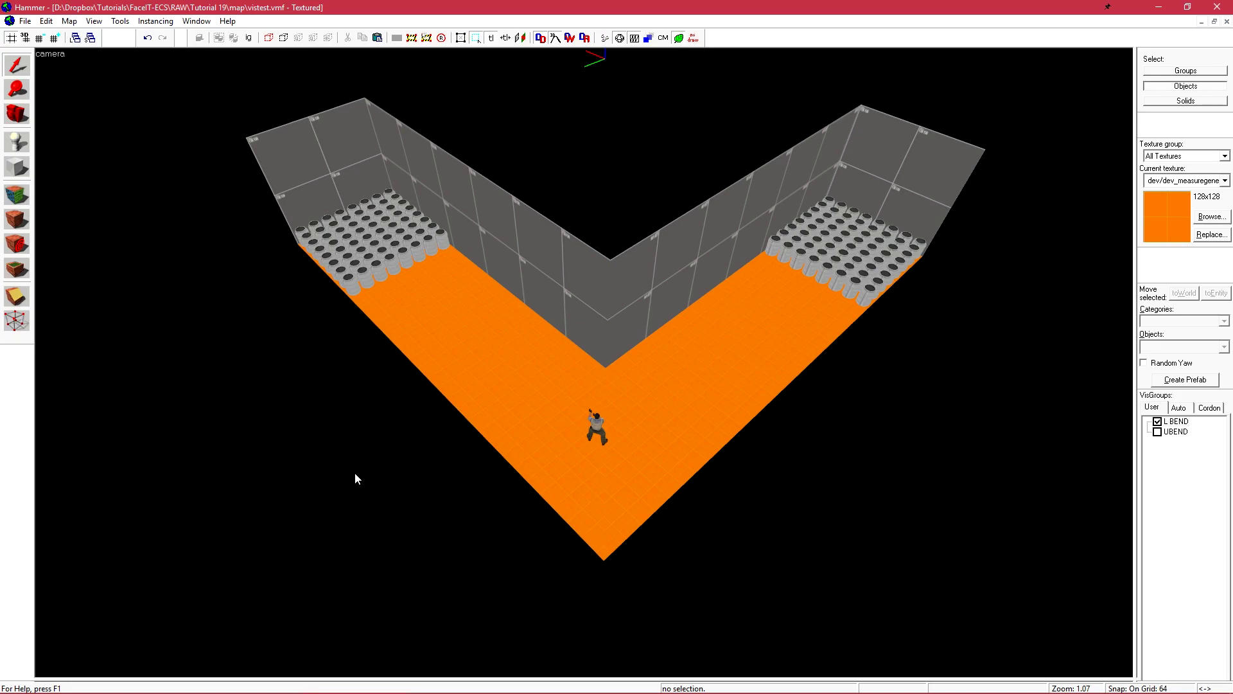
Step: Compile the map with the Full compile - HDR only configuration and the $light_exe command disabled
click(605, 38)
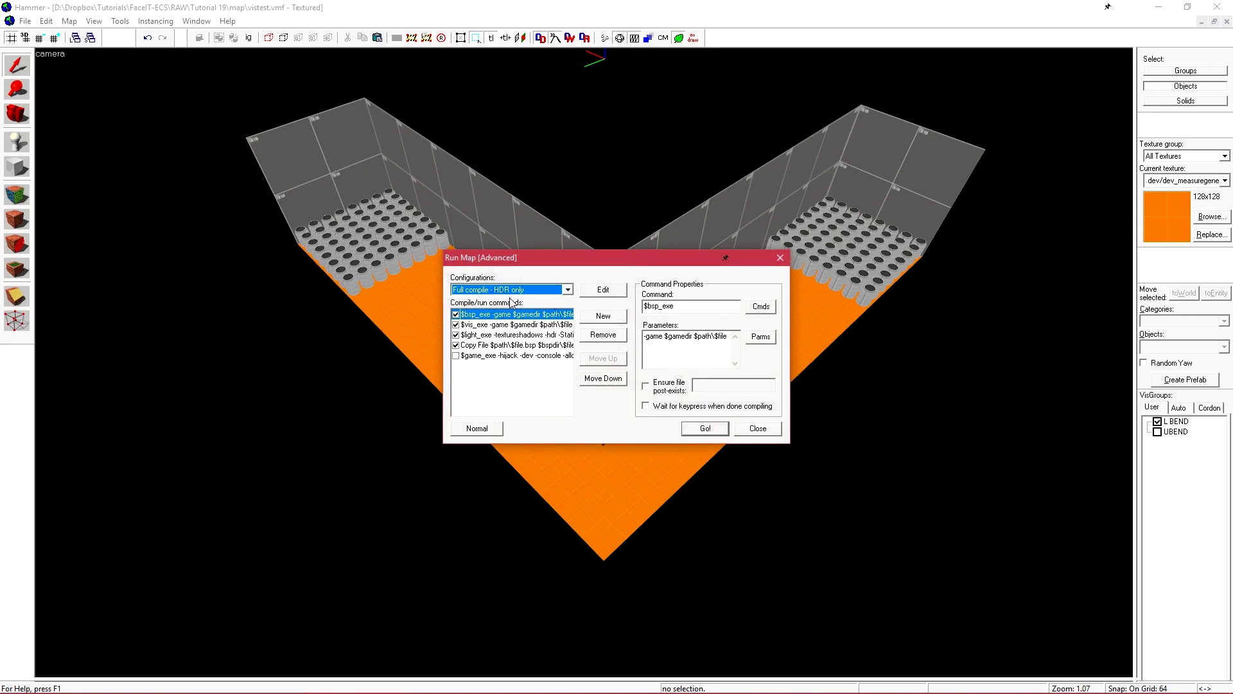
click(456, 334)
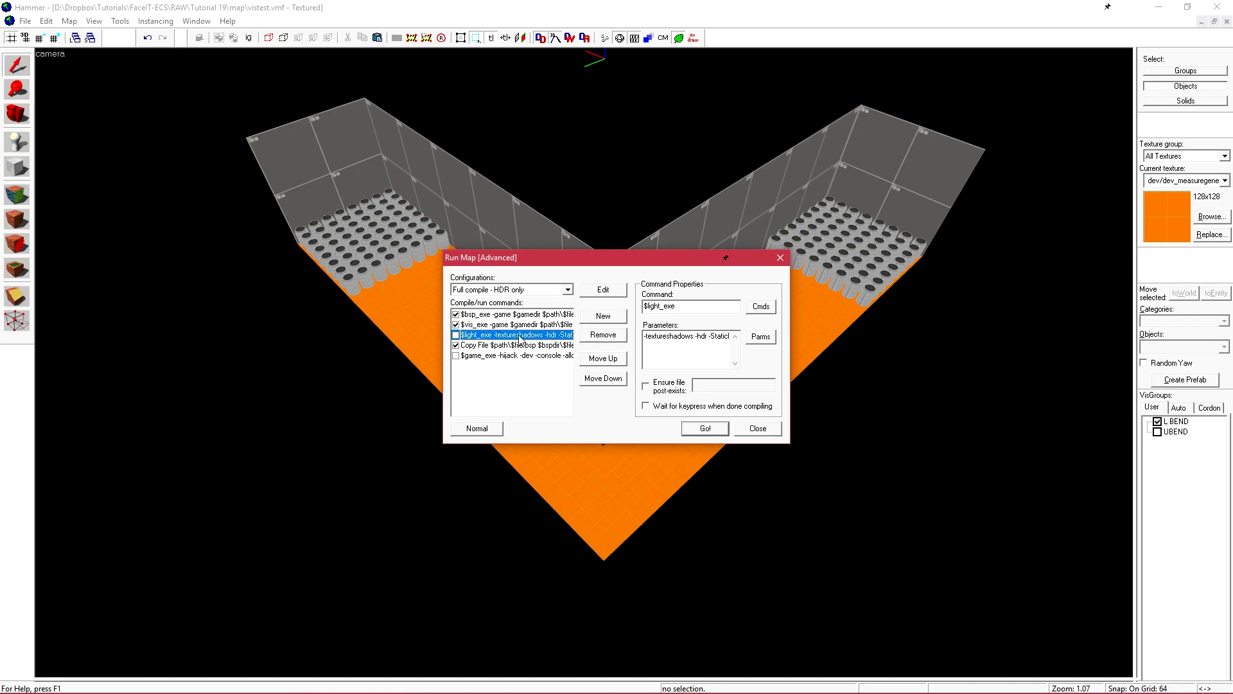
click(478, 315)
click(479, 325)
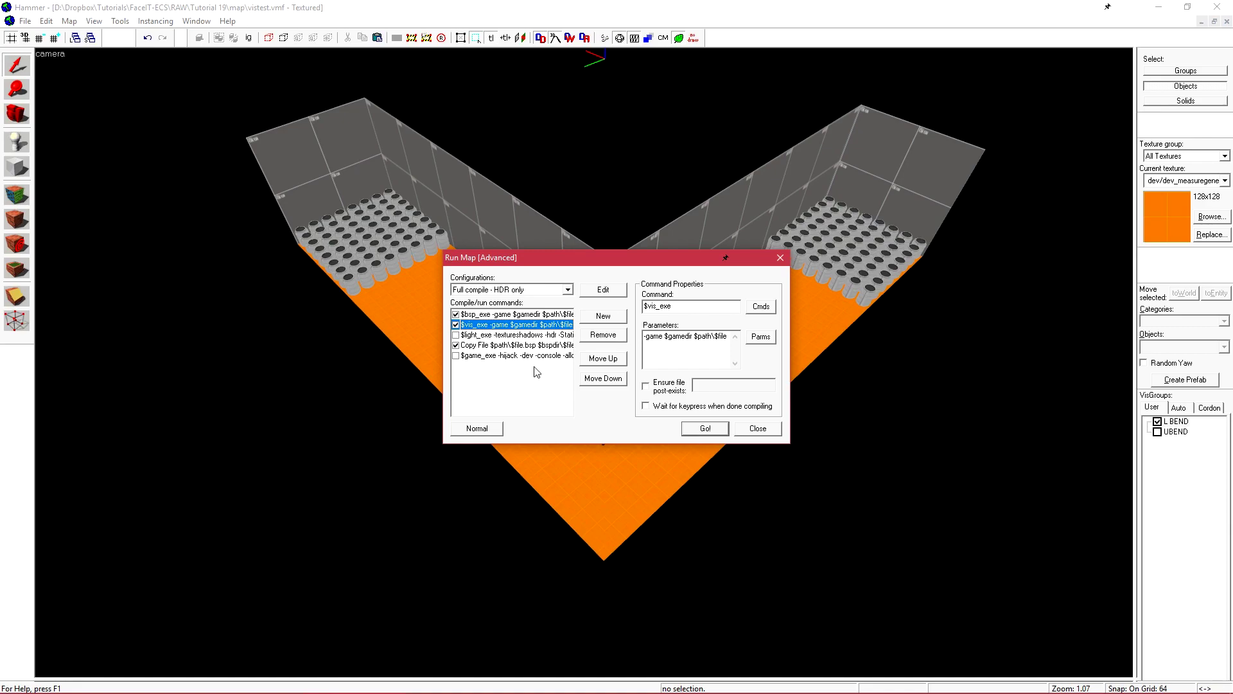
click(700, 429)
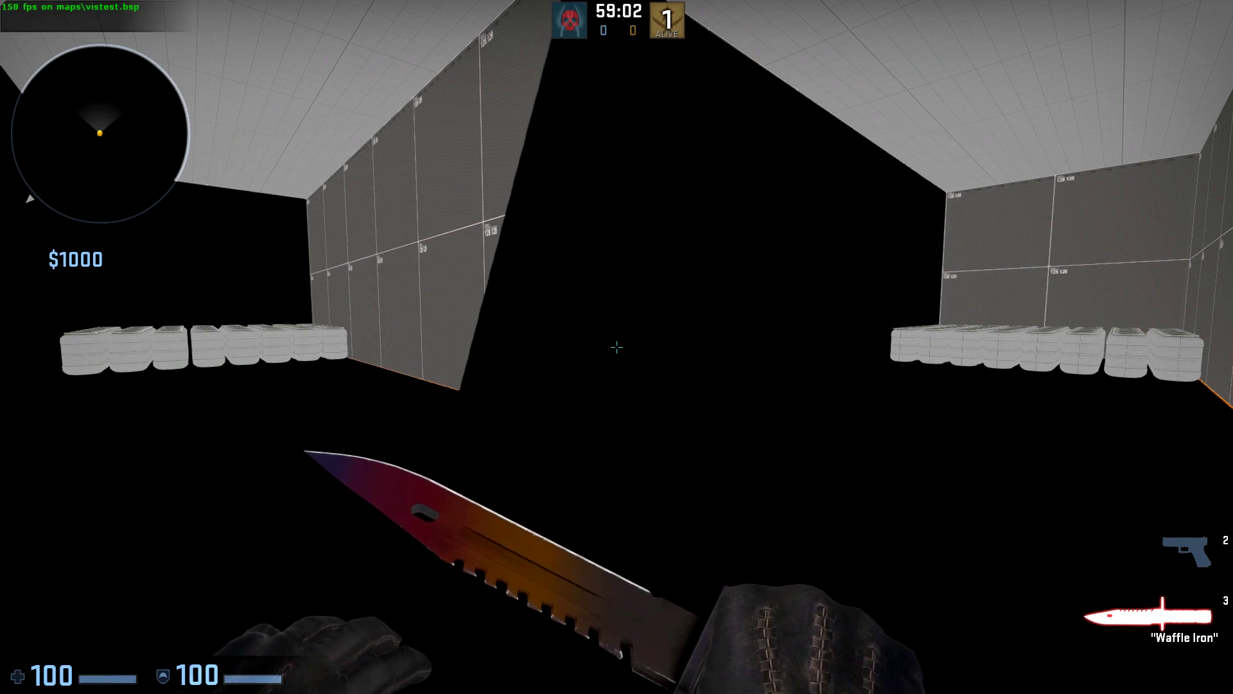
Step: Enable cheats and remove the cascade light in the running game with "sv_cheats 1; ent_fire env_cascade_light kill"
key(grave)
text(sv_cheats 1; ent_fire env_cascade_light kill)
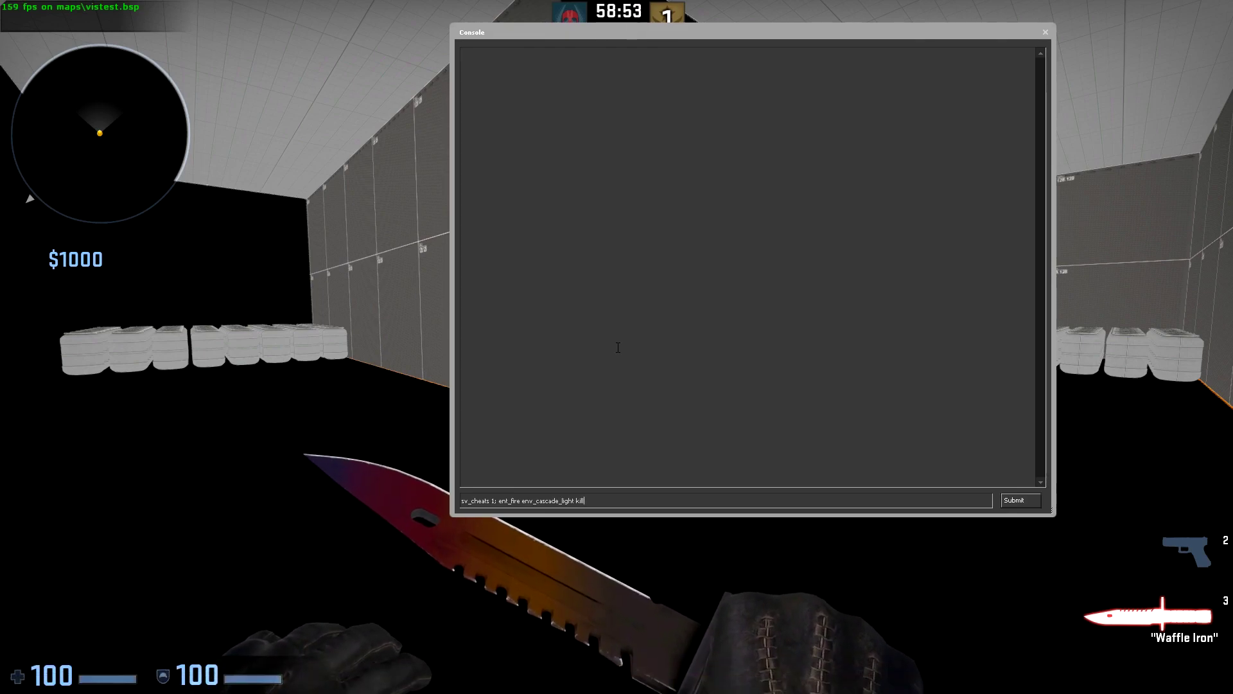
key(Return)
key(Escape)
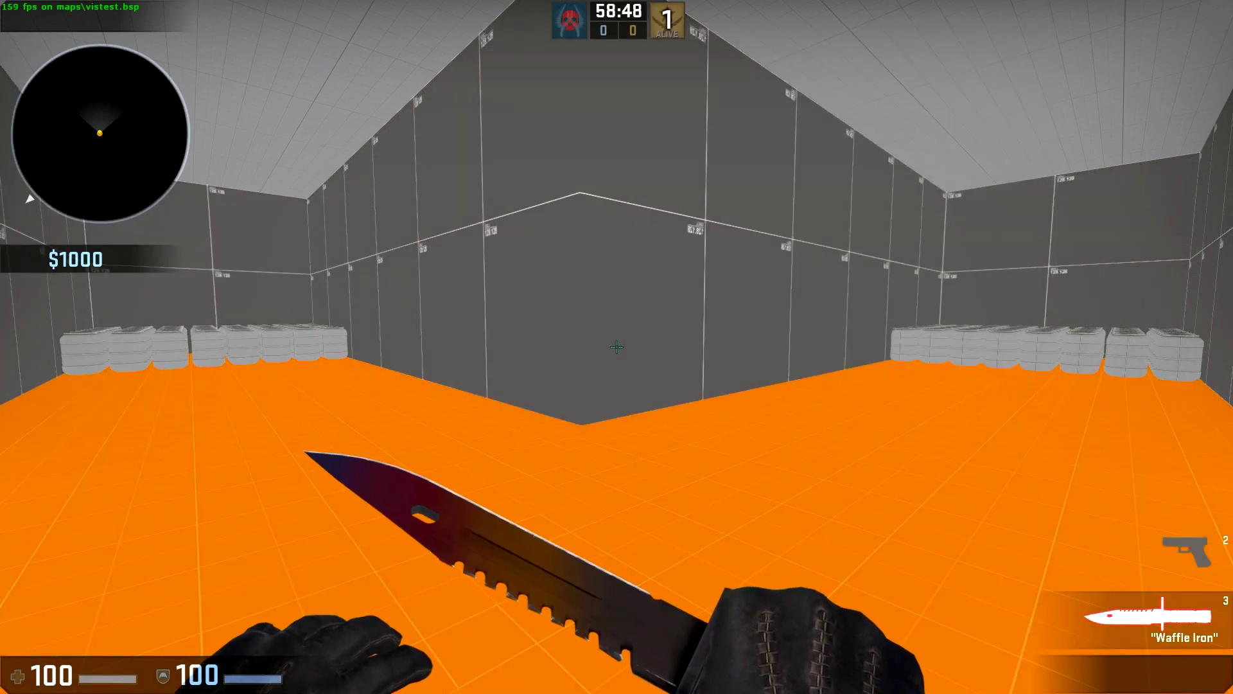
Step: Turn on wireframe rendering in the game with mat_wireframe 1
key(grave)
text(sv_cheats 1; mat_wireframe 1)
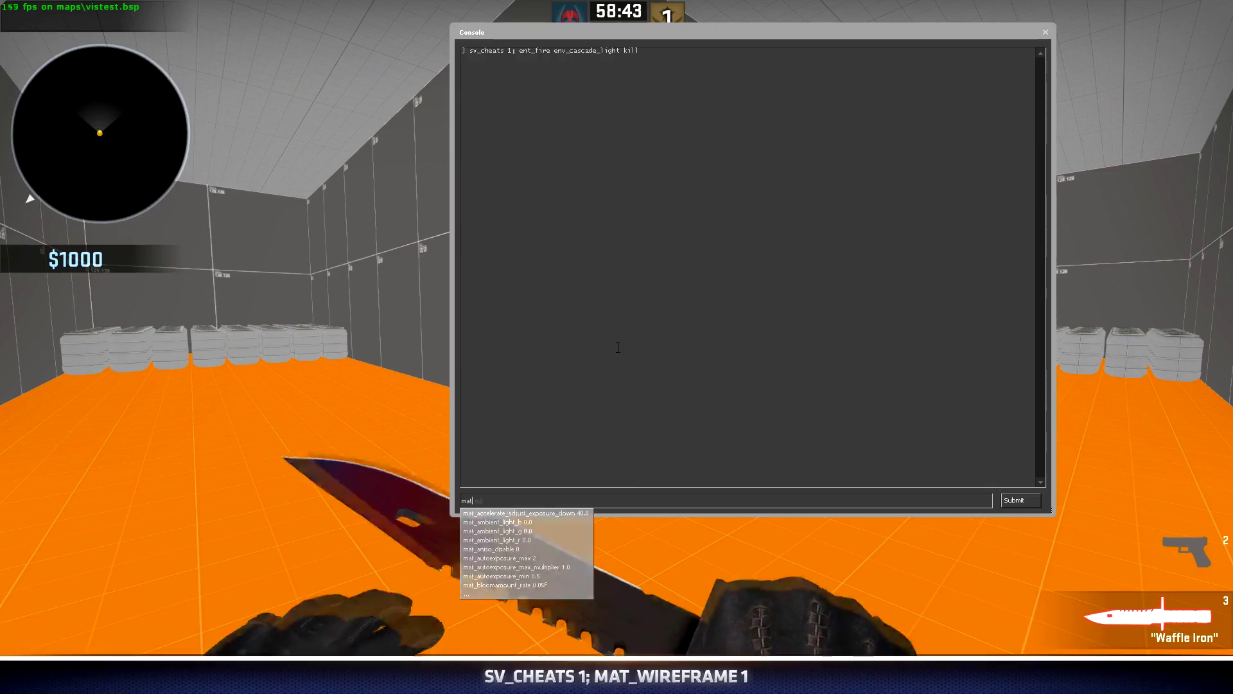
key(Return)
key(Escape)
Step: Walk down the corridor to the barrels and examine which props and walls are drawn behind the bend
key(w)
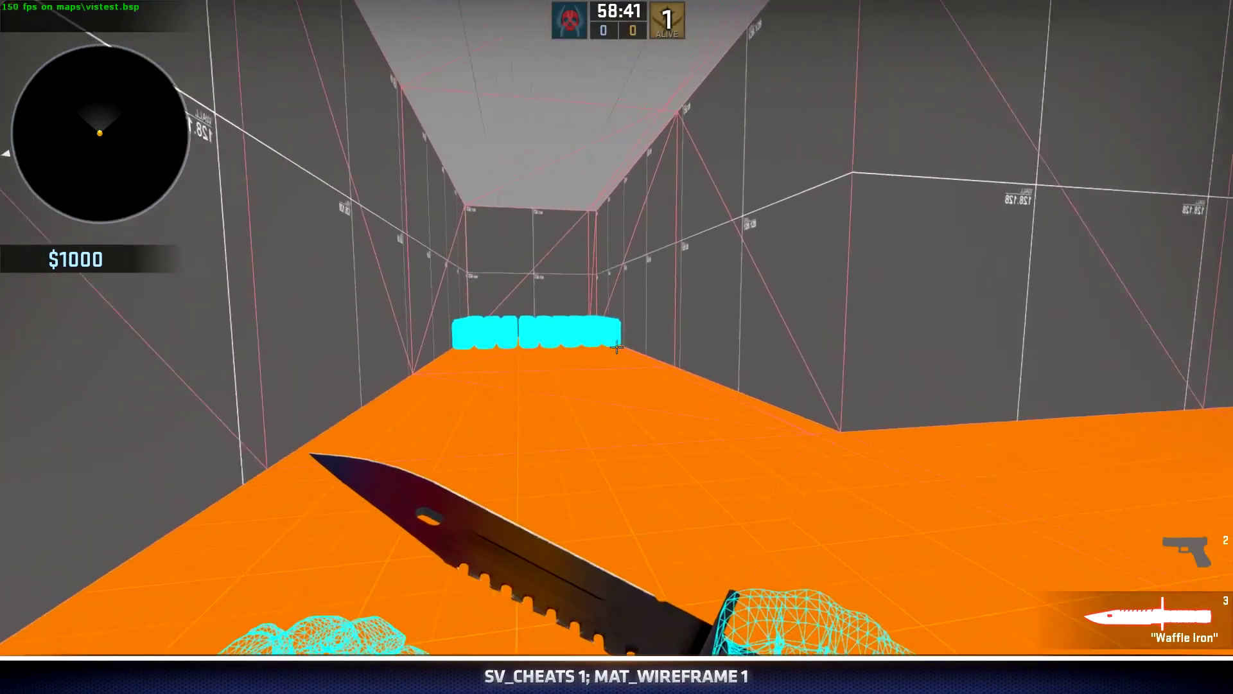
key(w)
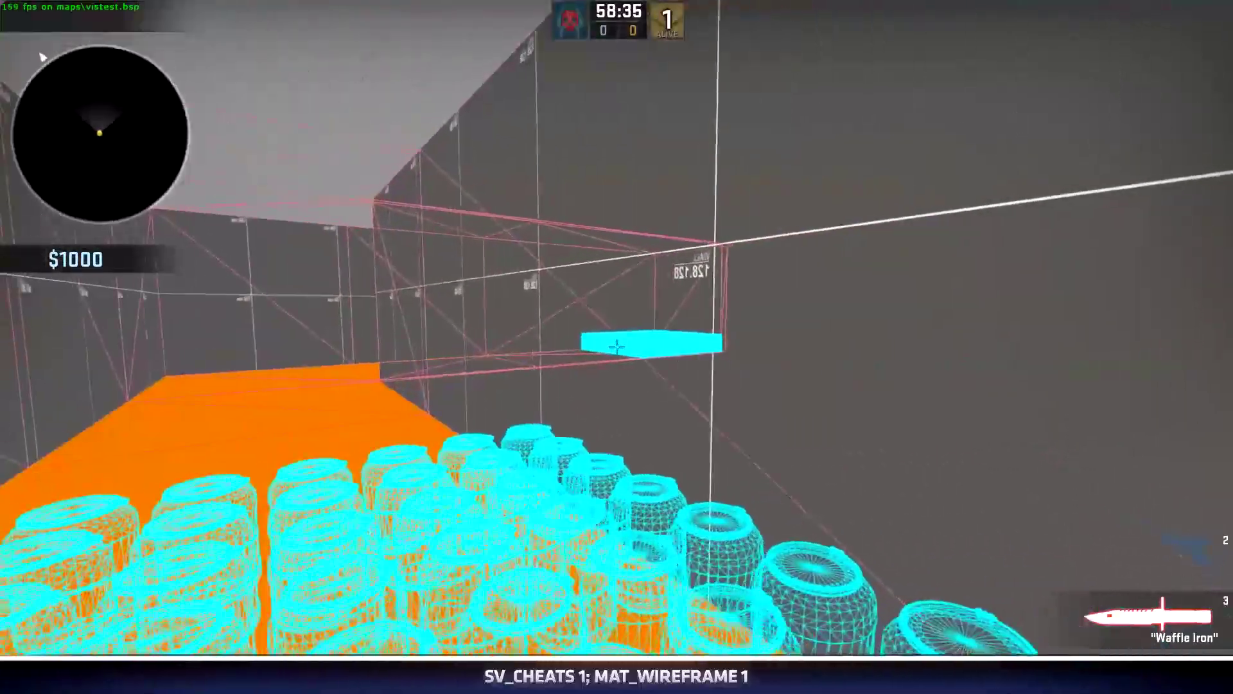
click(617, 347)
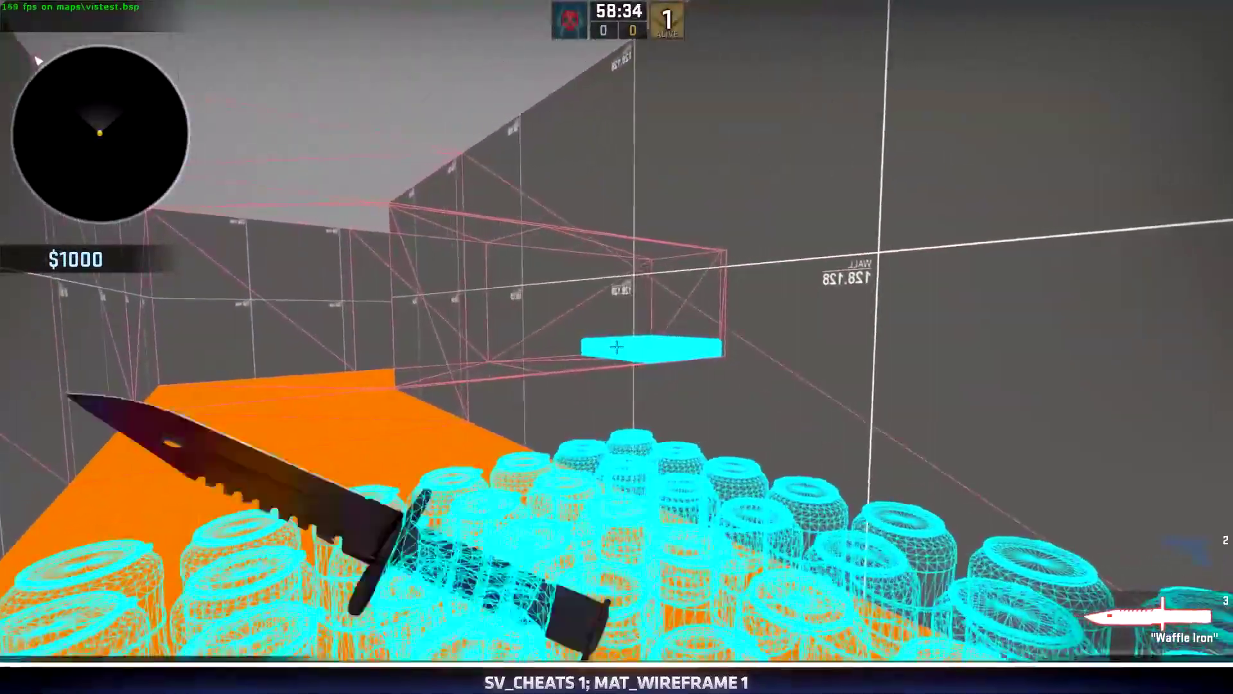
key(a)
click(617, 347)
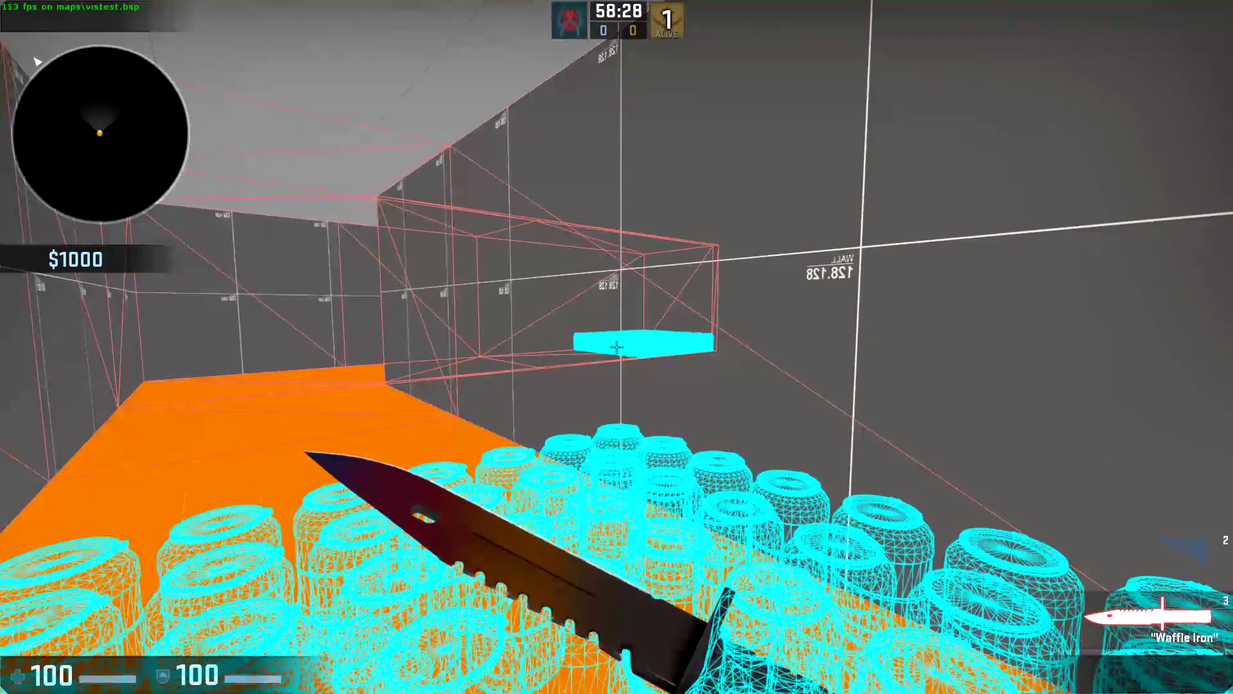
Step: Display the current visleaf with mat_leafvis 1 and walk through the corridor to inspect its outline
key(grave)
text(mat_)
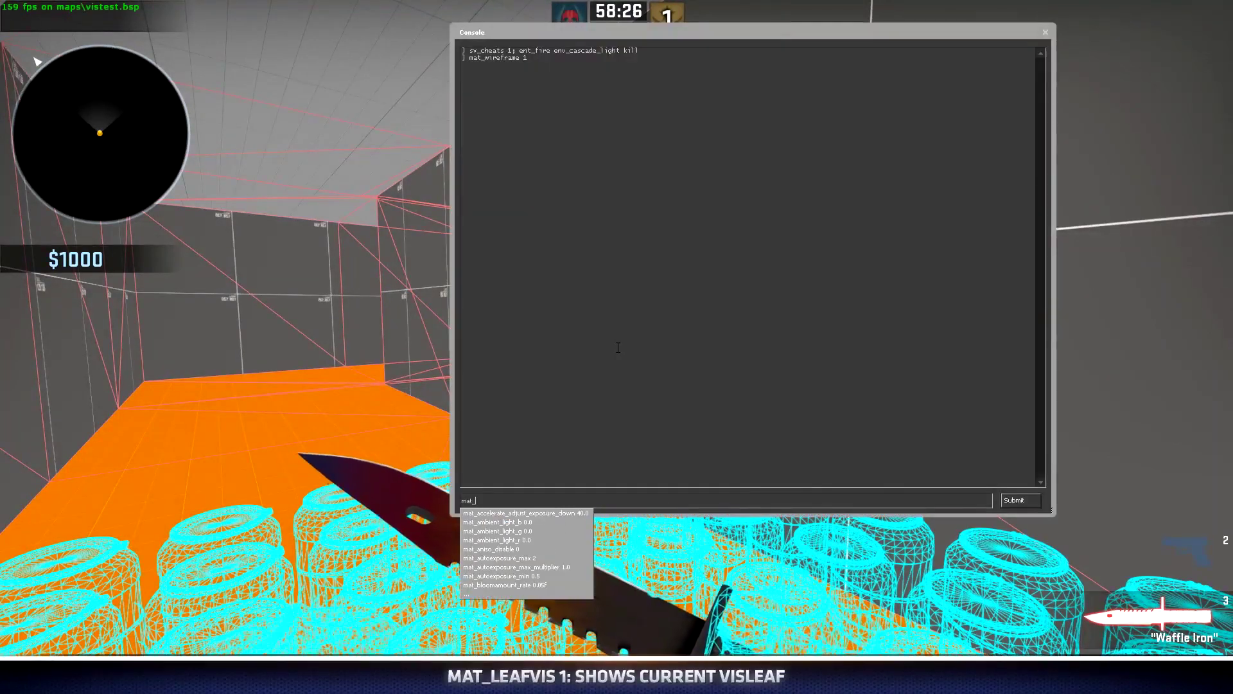
text(leafvis 1)
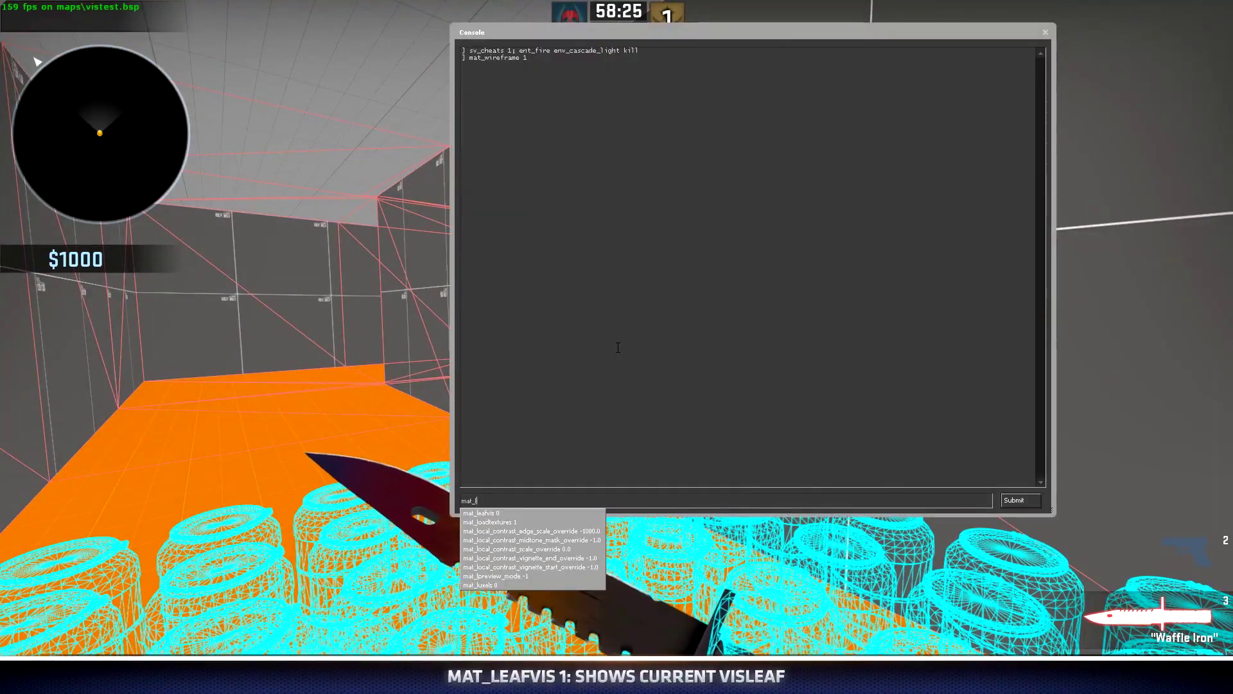
key(Return)
key(grave)
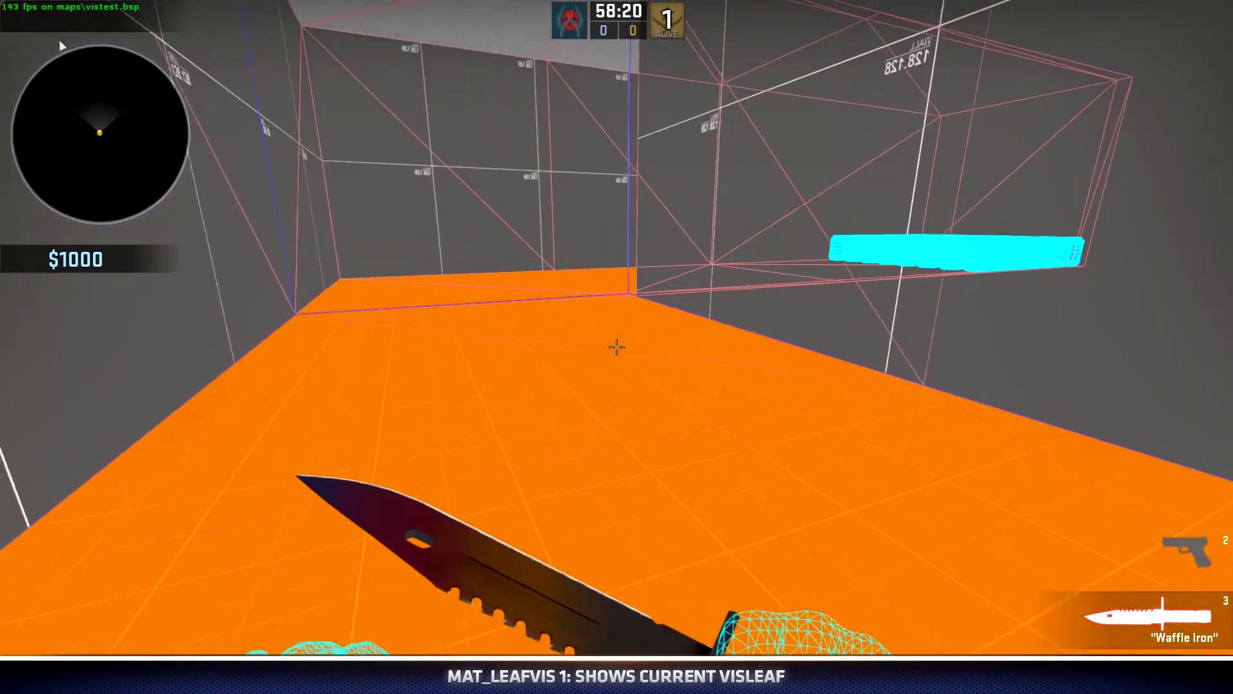
key(w)
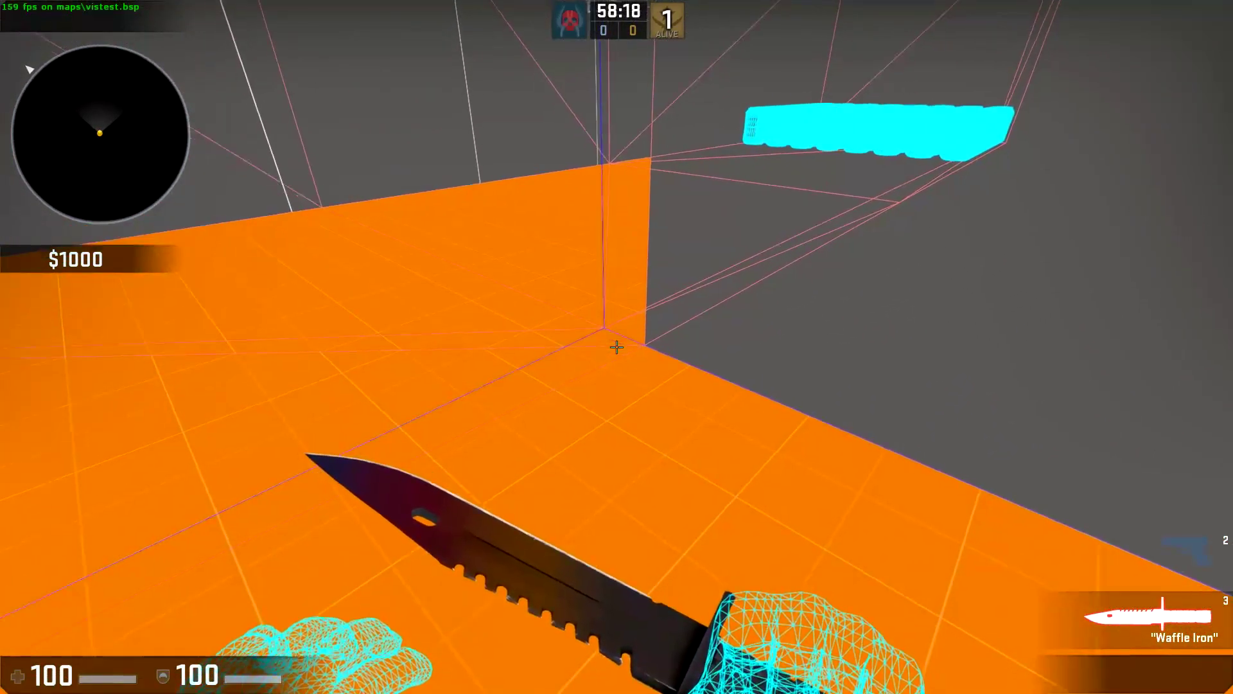
key(a)
key(w)
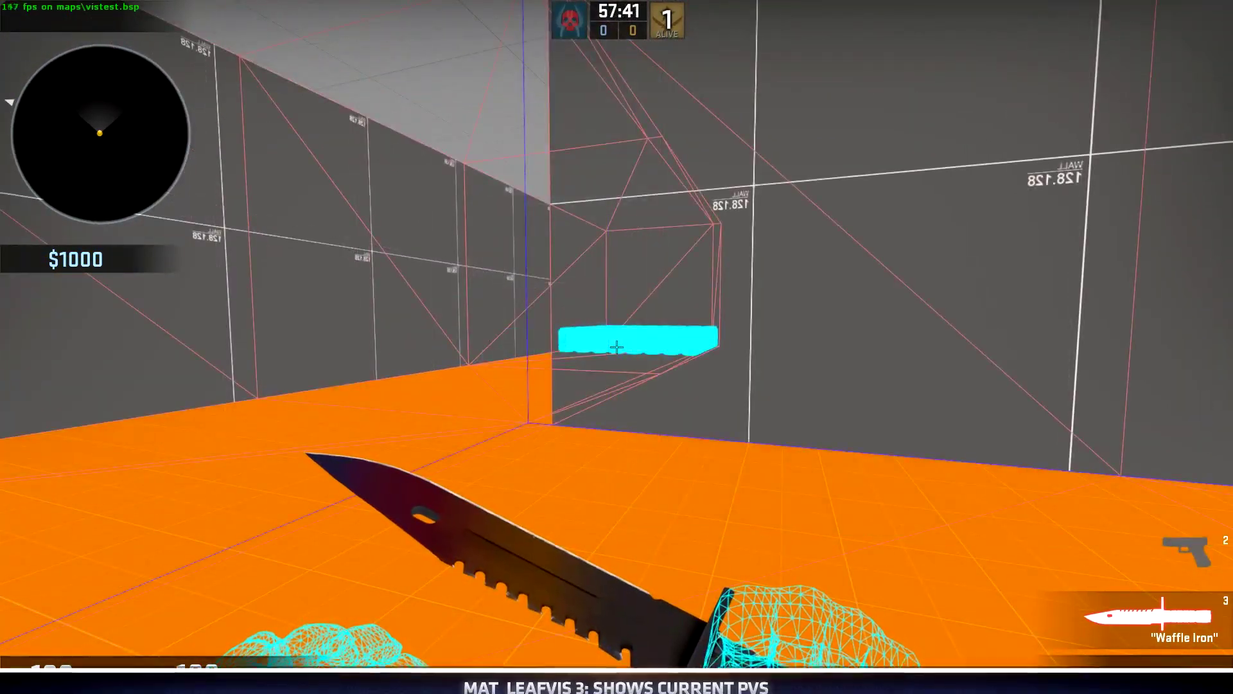
Step: Display the current PVS with mat_leafvis 3 and inspect the leaf outlines around the bend
key(grave)
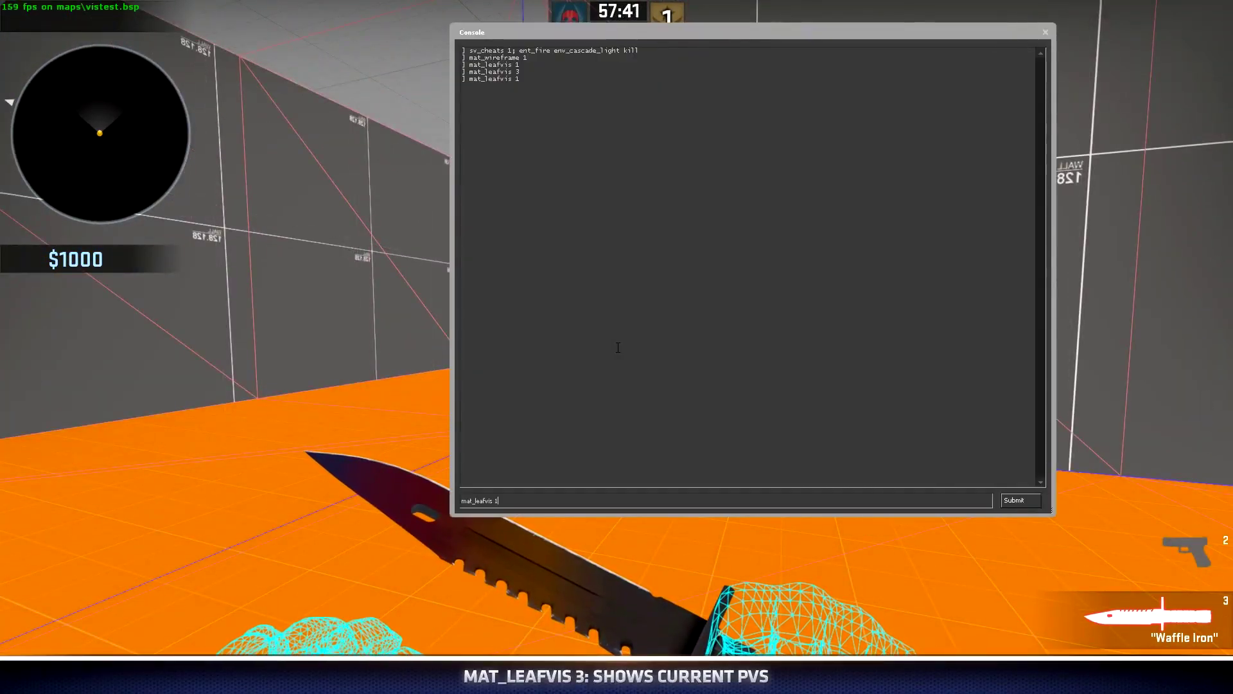
key(grave)
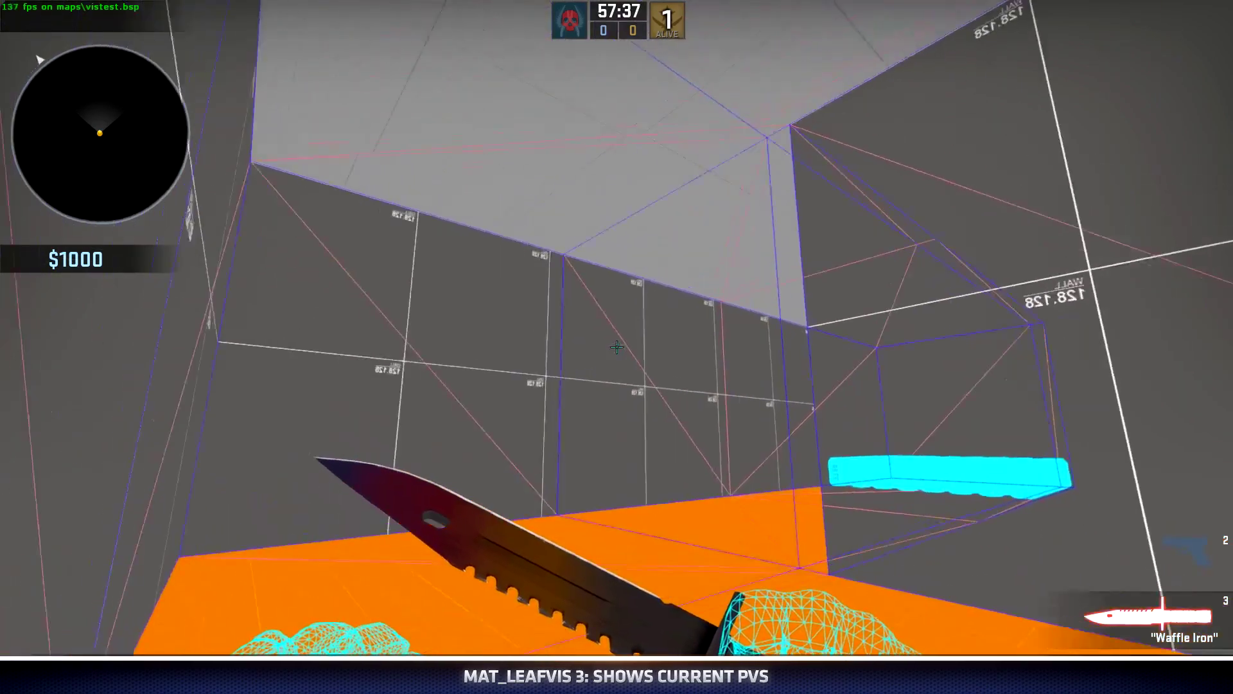
key(a)
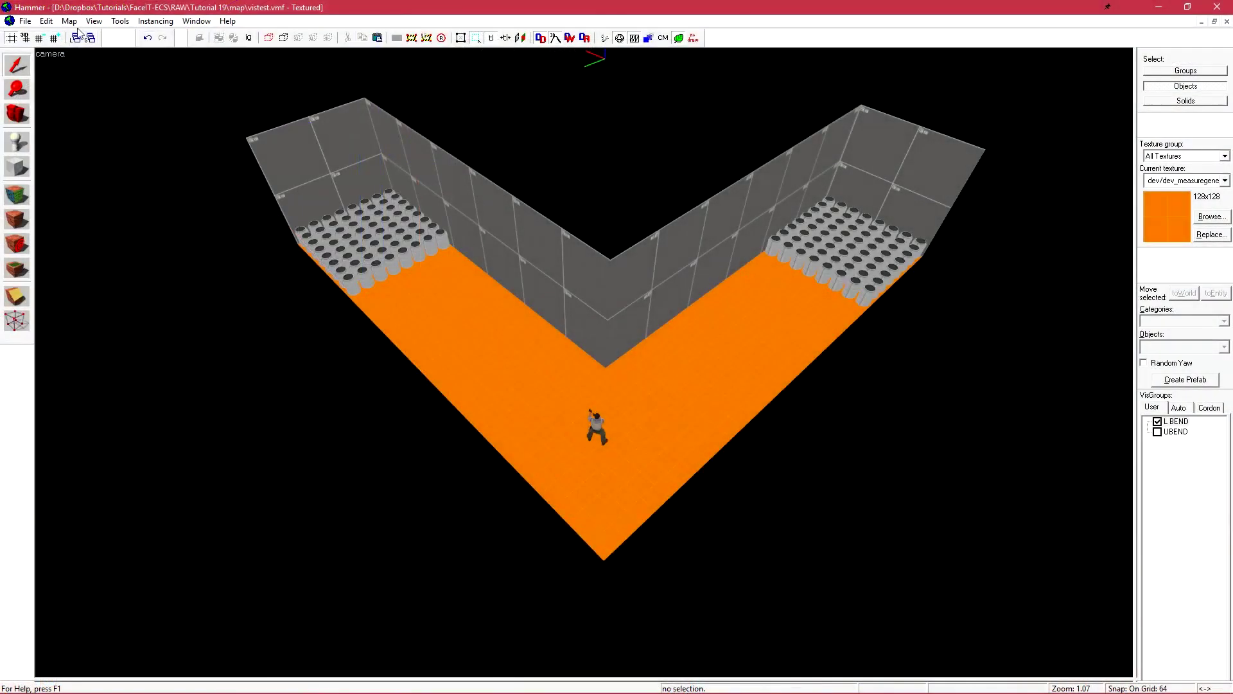
Step: Load the default portal file vistest.prt in Hammer and show the 2D views beside the camera view
click(70, 21)
click(176, 200)
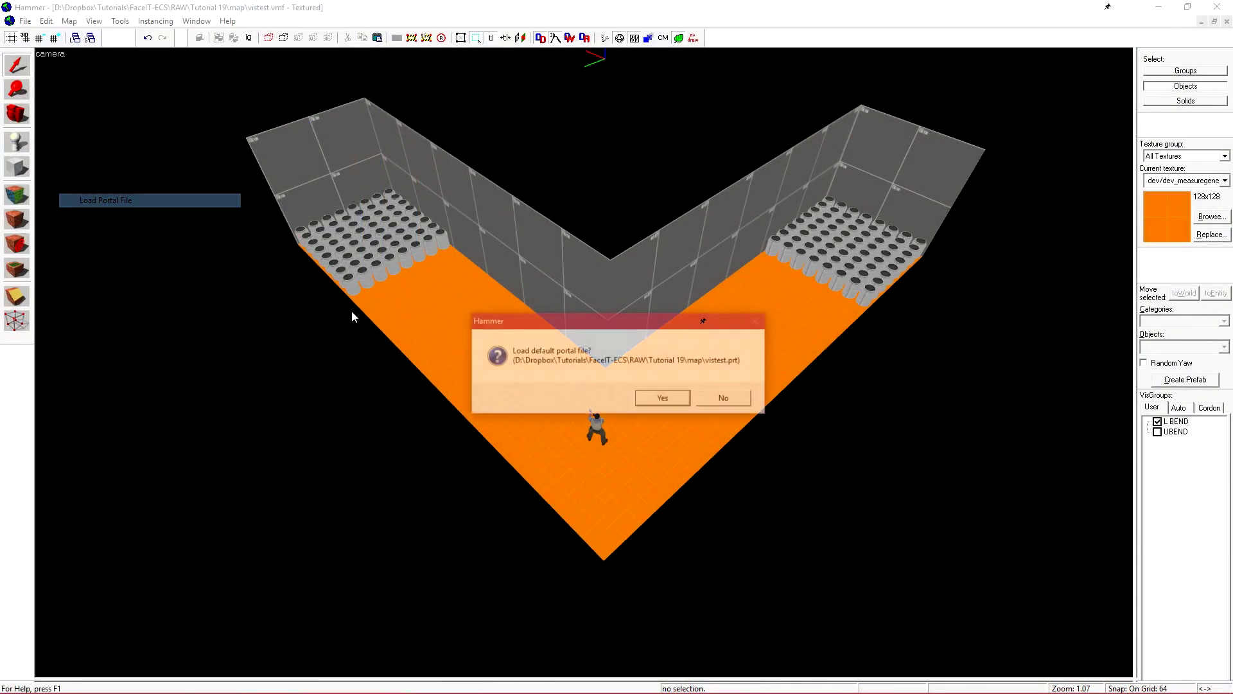
click(663, 399)
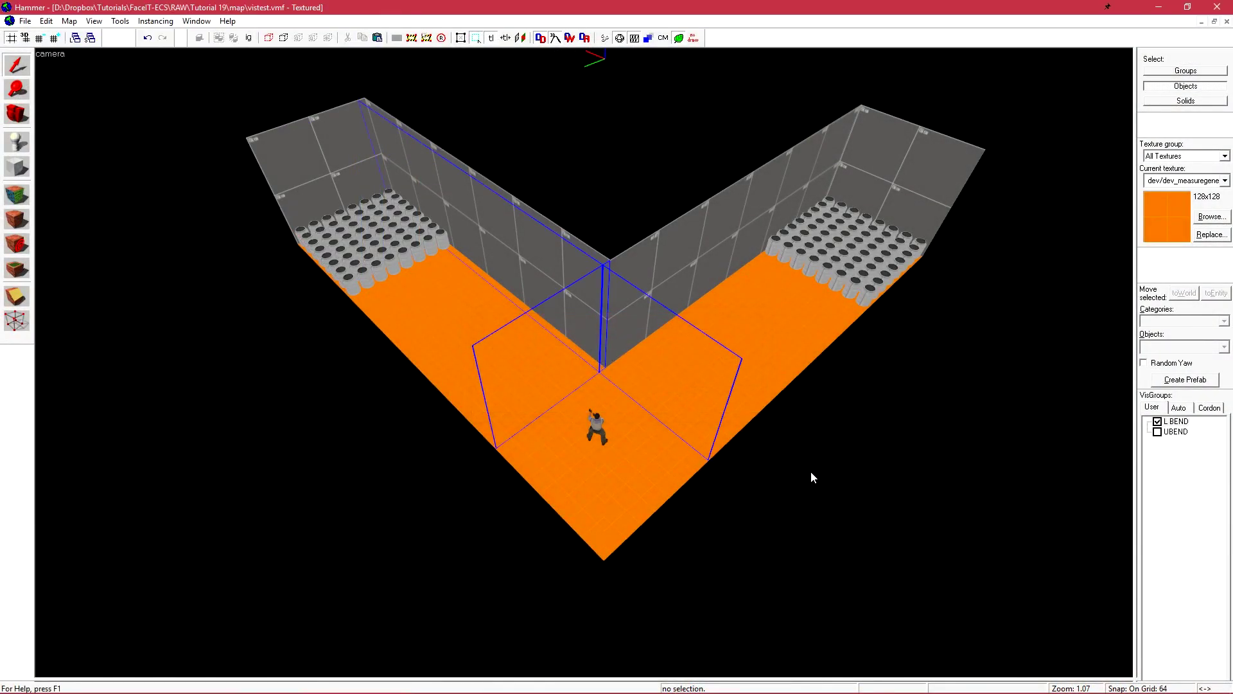
scroll(811, 476, up, 3)
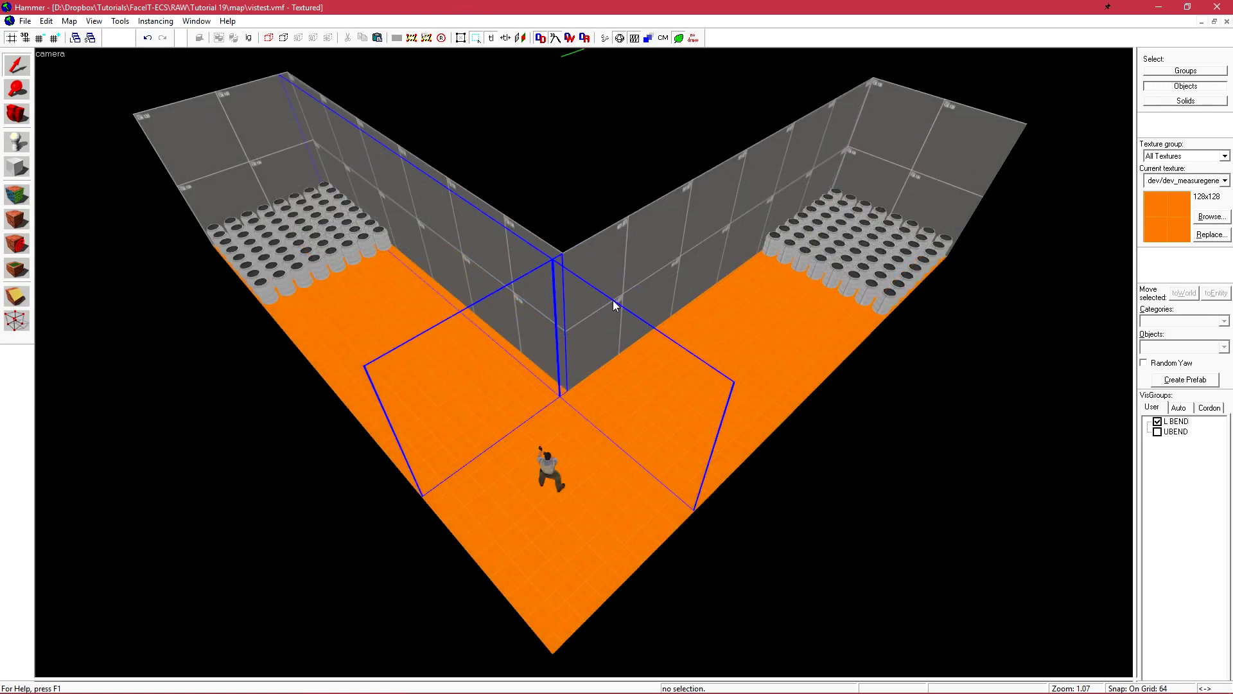
key(shift+z)
scroll(906, 206, down, 6)
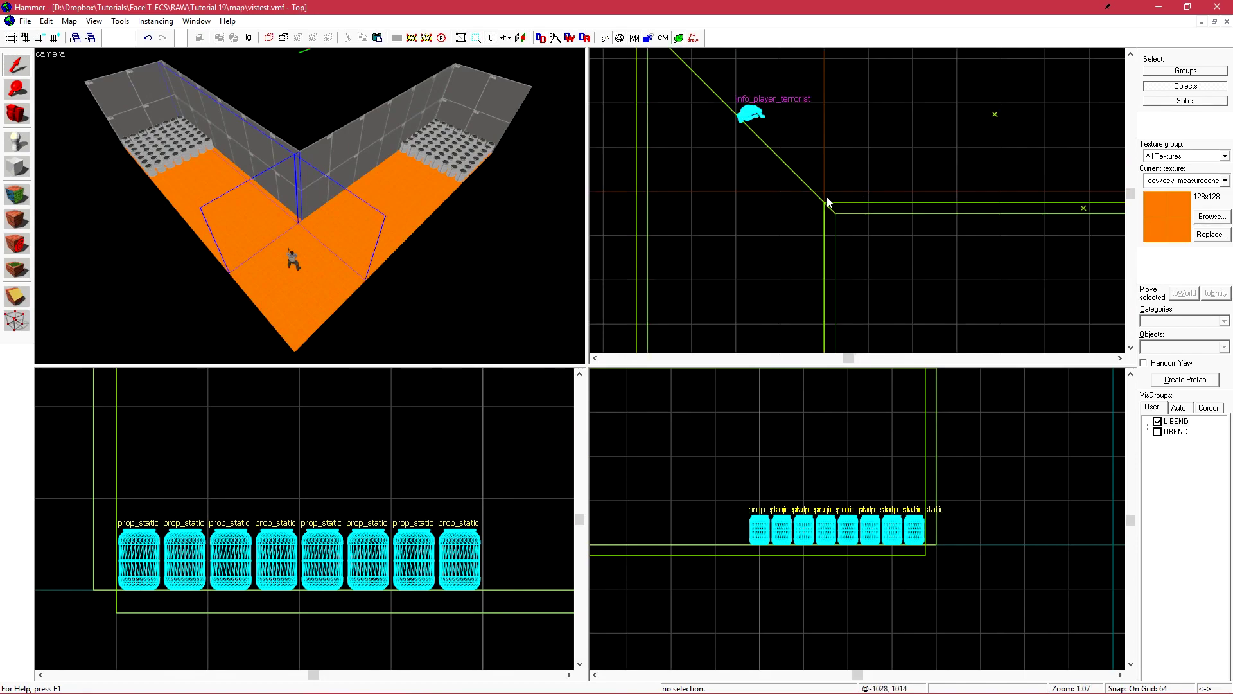
scroll(906, 207, up, 2)
Step: Draw a 1024 x 1024 unit block outline in the top view, starting at the map origin
key(shift+b)
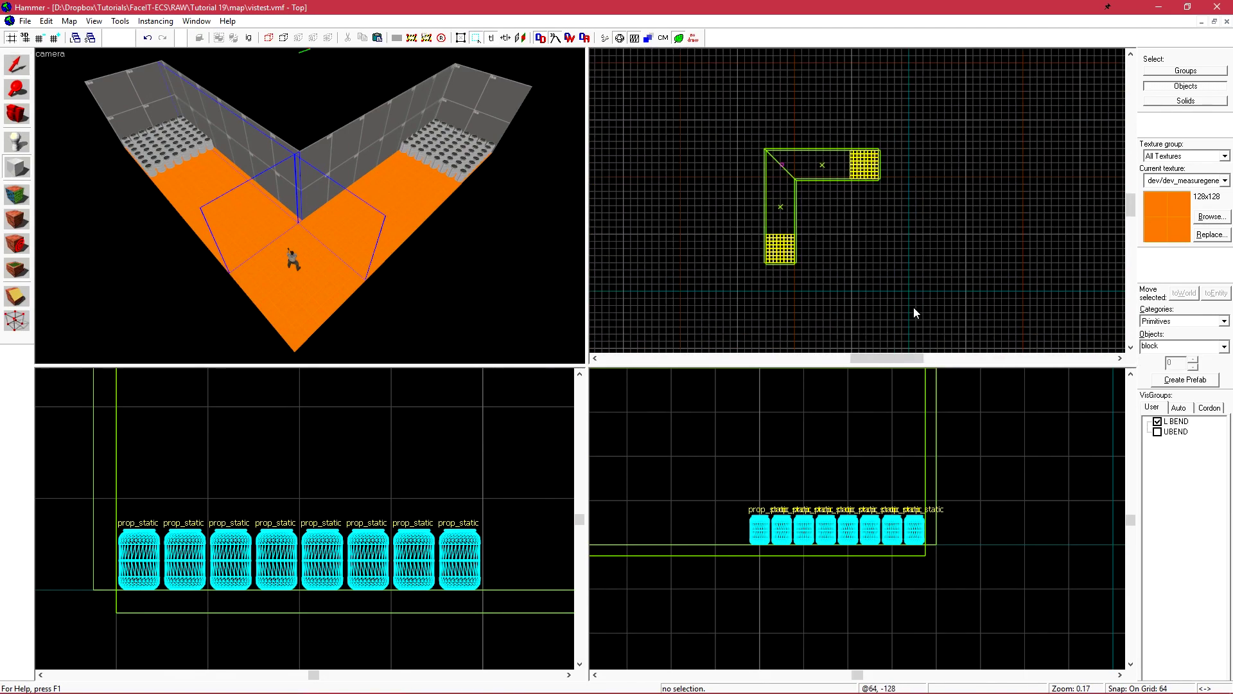
drag(908, 290, 1031, 175)
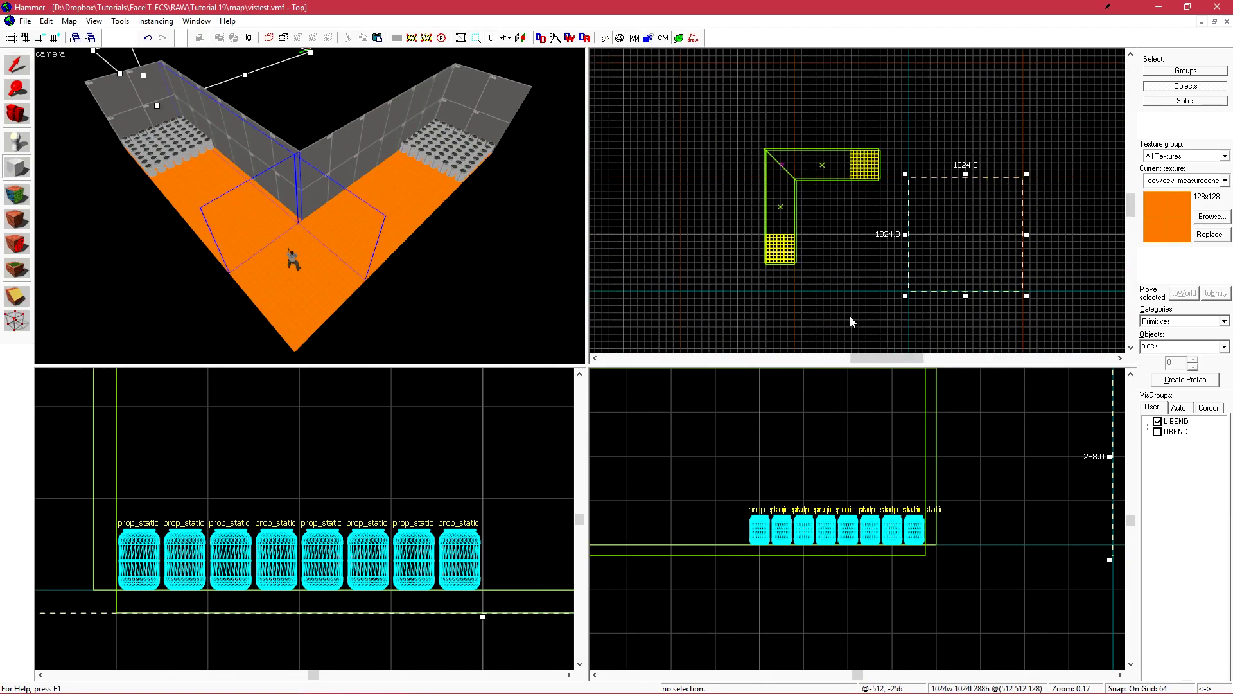
scroll(911, 292, up, 4)
scroll(911, 292, up, 3)
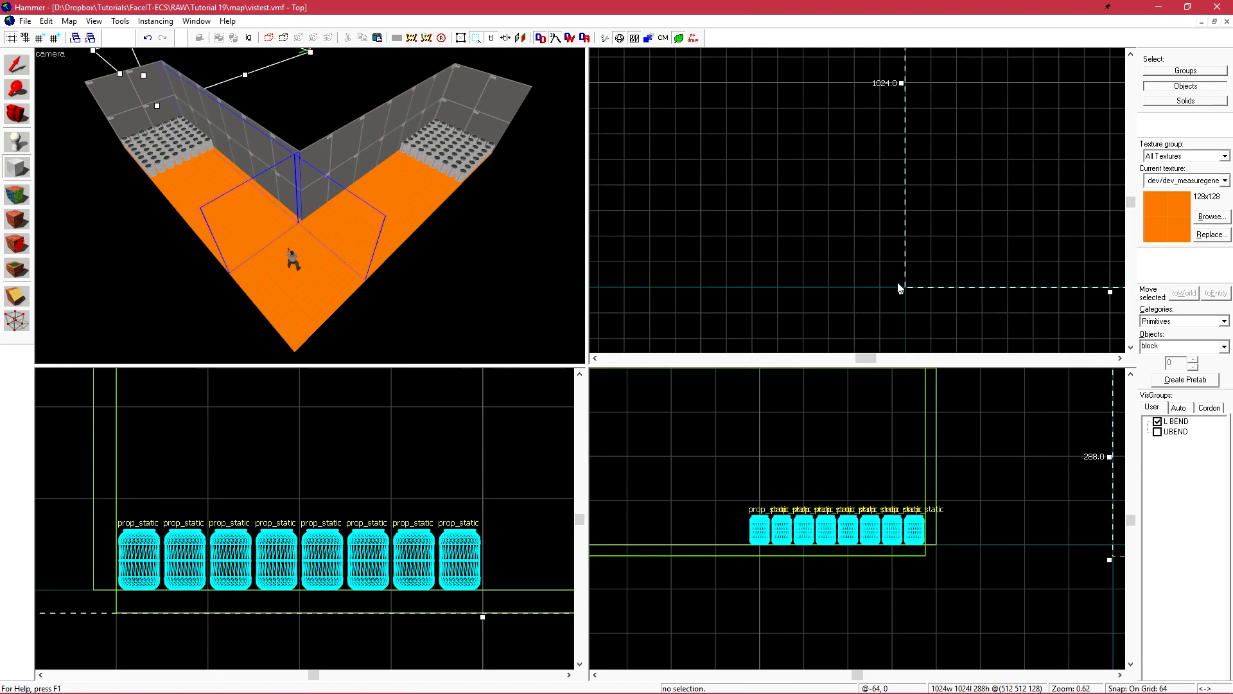
scroll(880, 234, down, 8)
scroll(799, 160, up, 2)
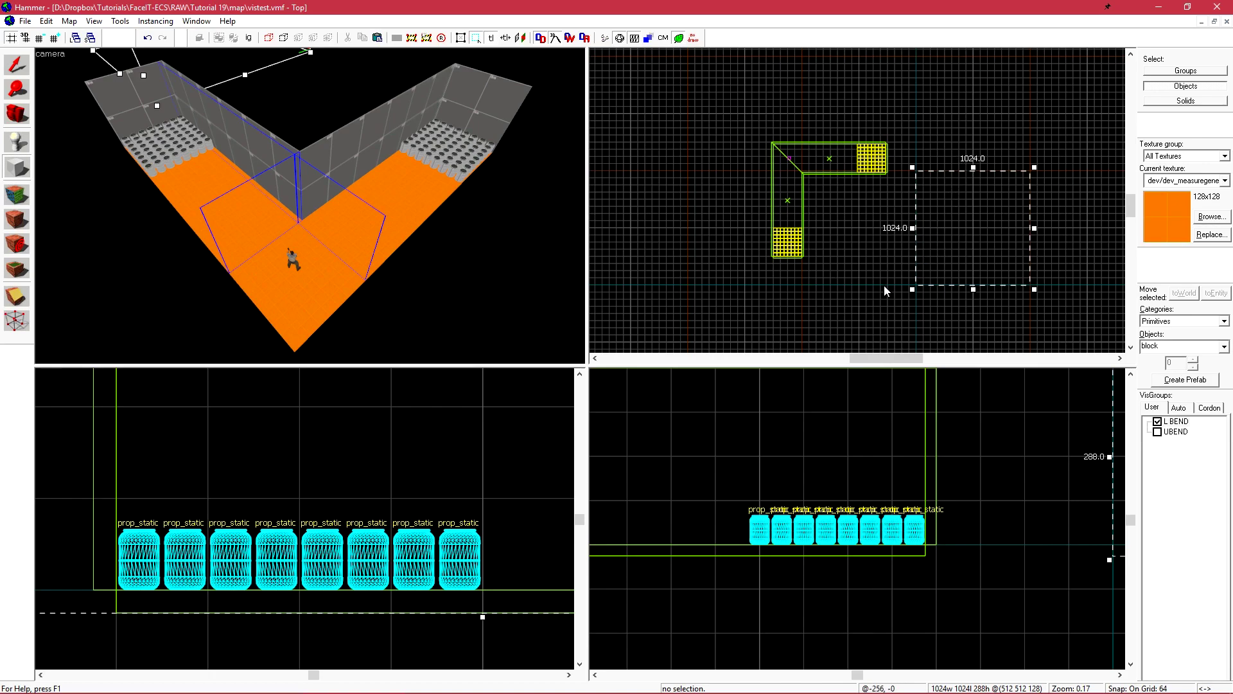
Step: Move the block outline 1024 units sideways to the corridor's inner corner and inspect the portals there in the camera view
scroll(884, 285, up, 3)
drag(944, 174, 805, 174)
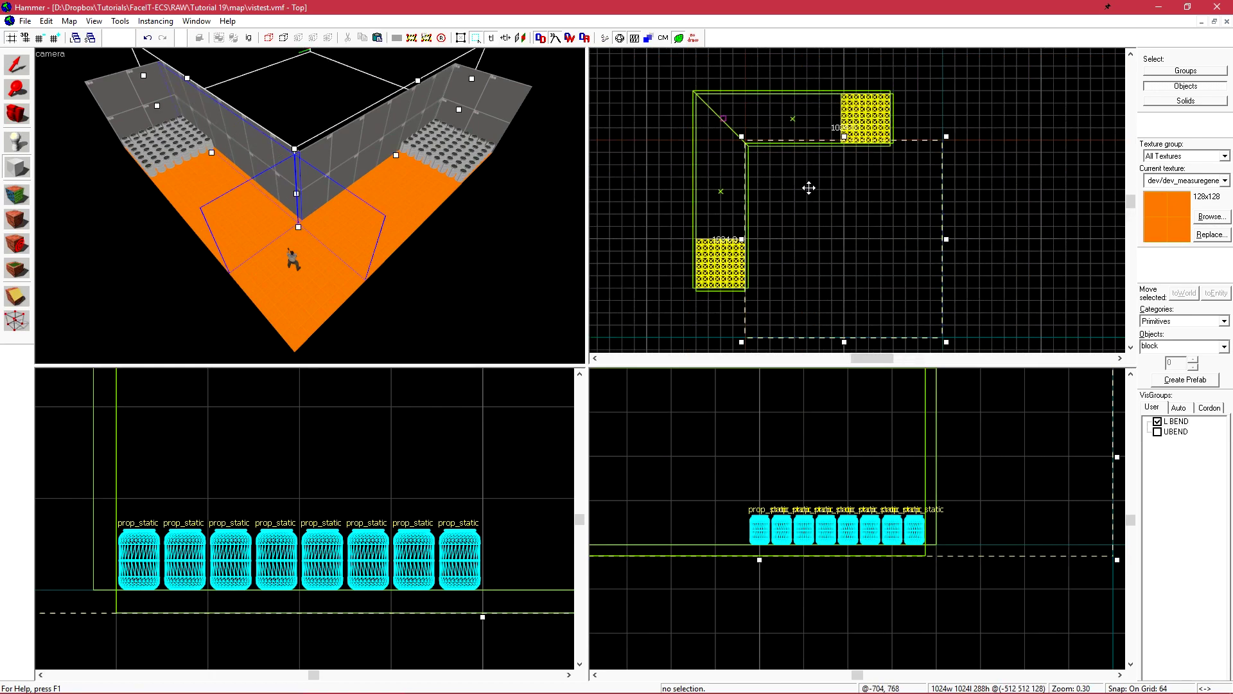
scroll(732, 122, up, 8)
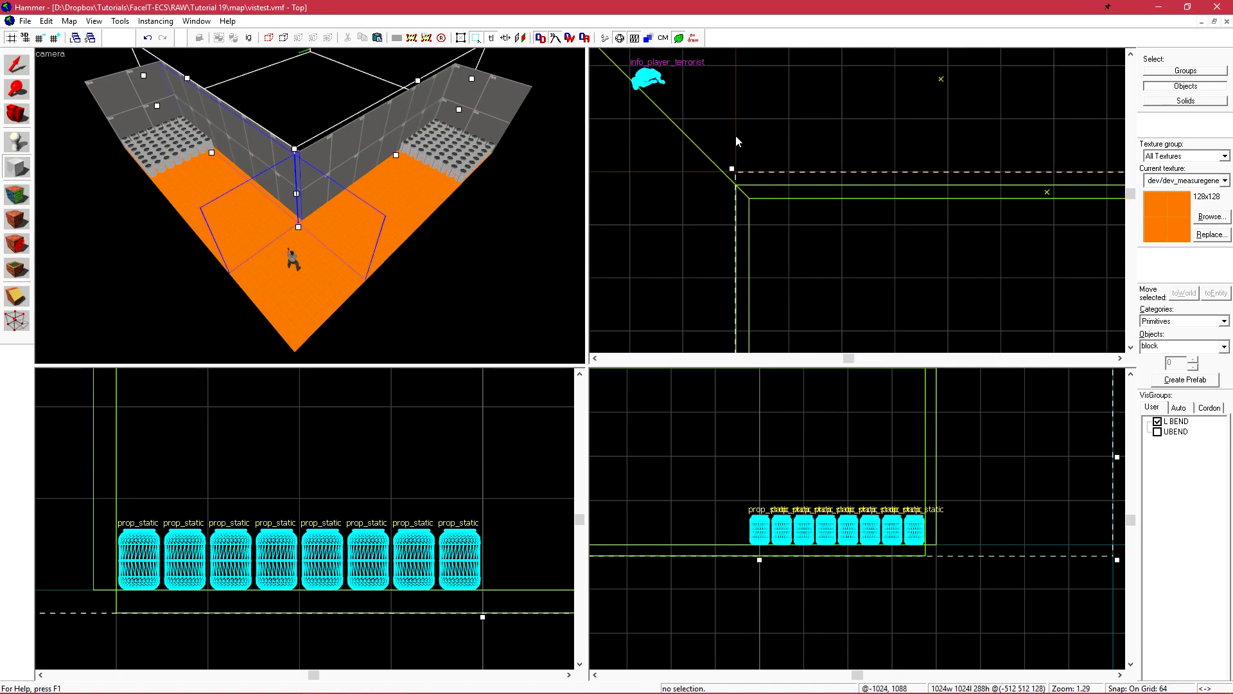
key(z)
key(w)
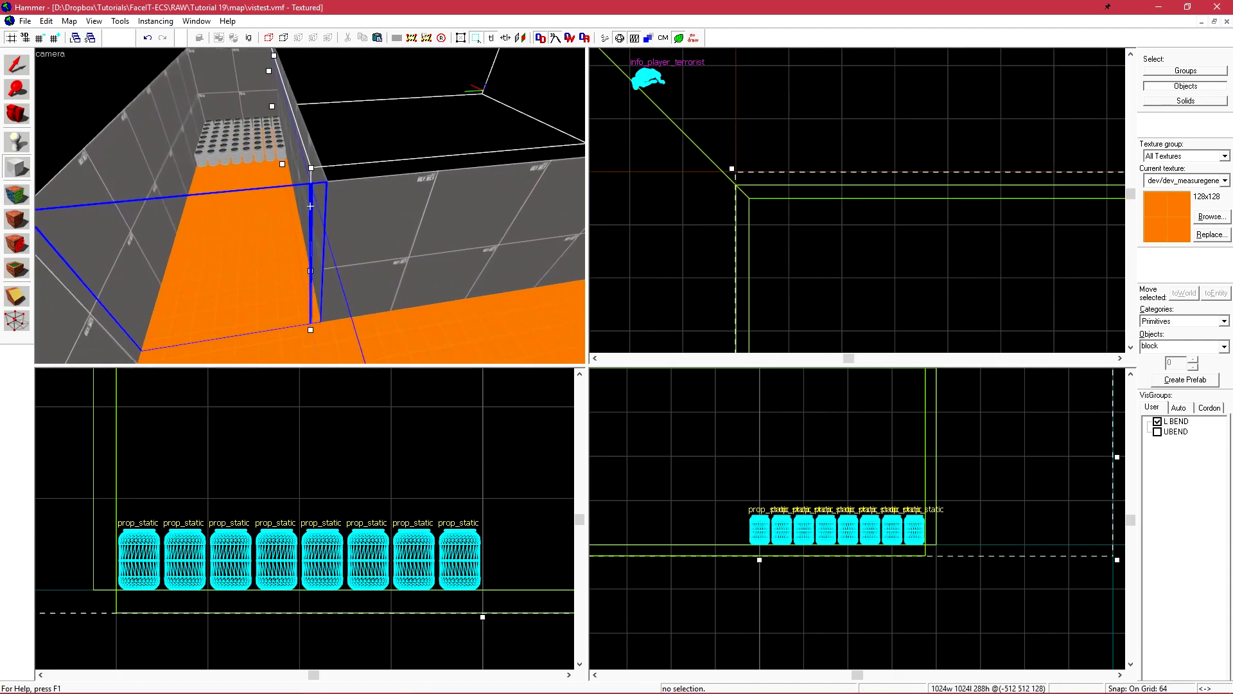
key(w)
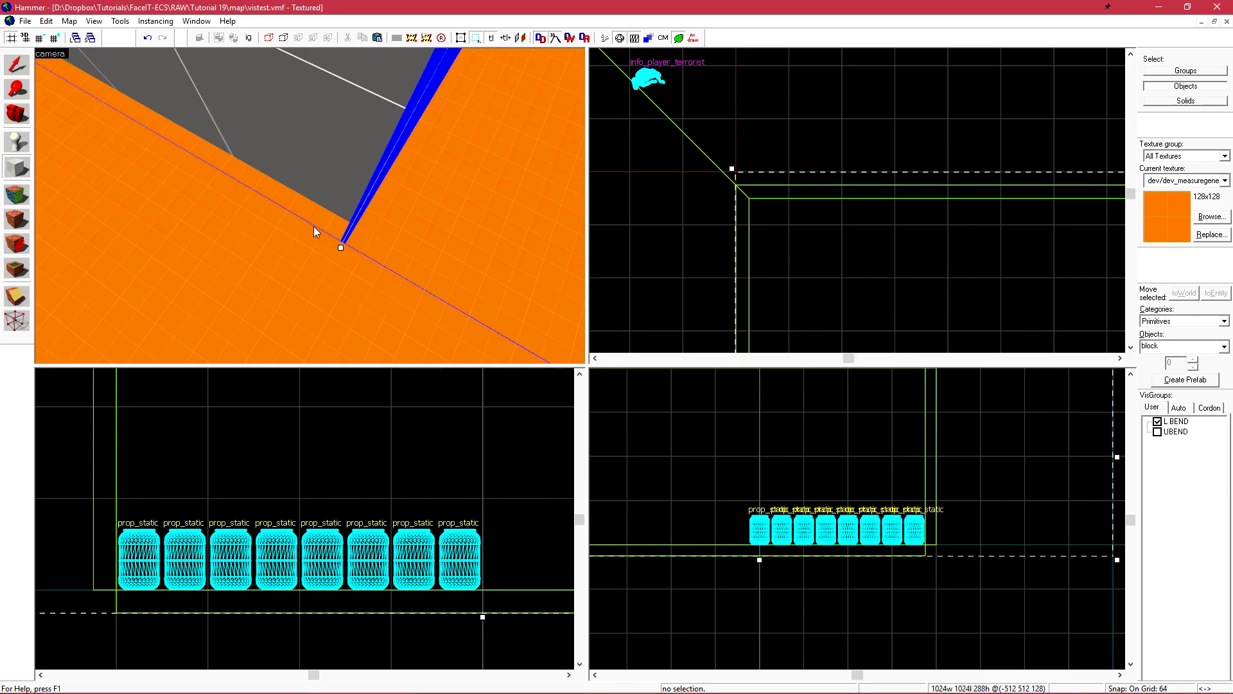
Step: Discard the block outline and return to the Selection tool
scroll(835, 193, down, 8)
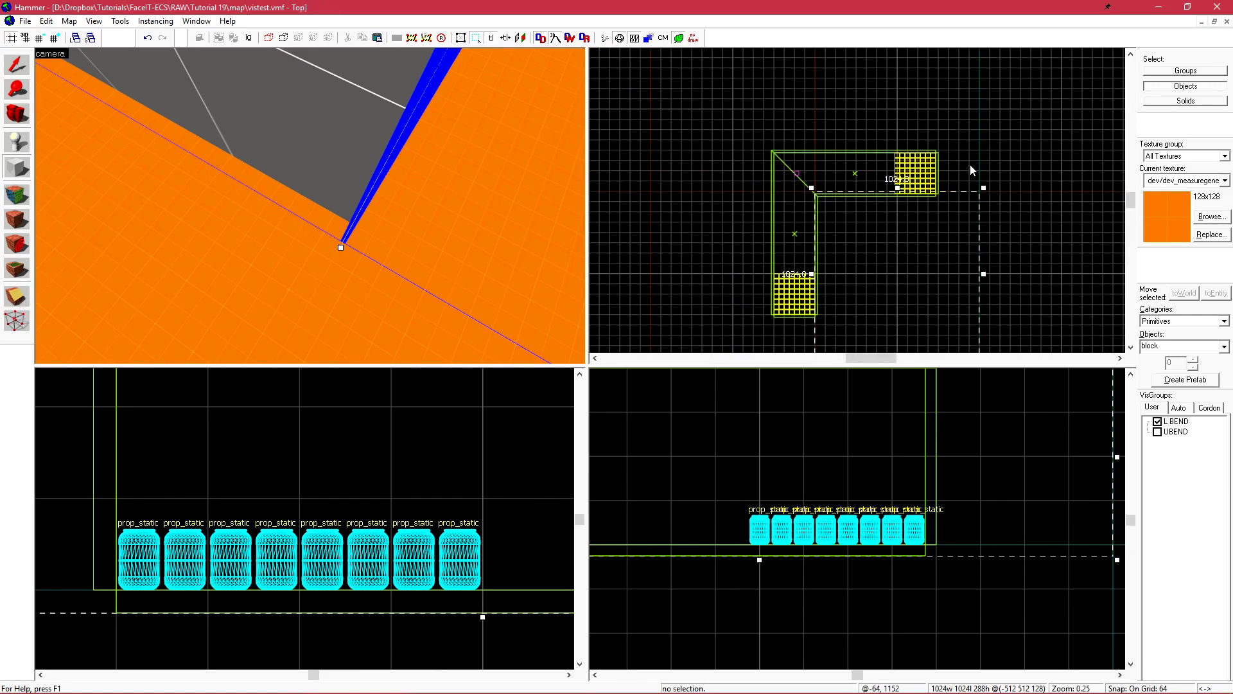
key(shift+s)
scroll(914, 140, down, 6)
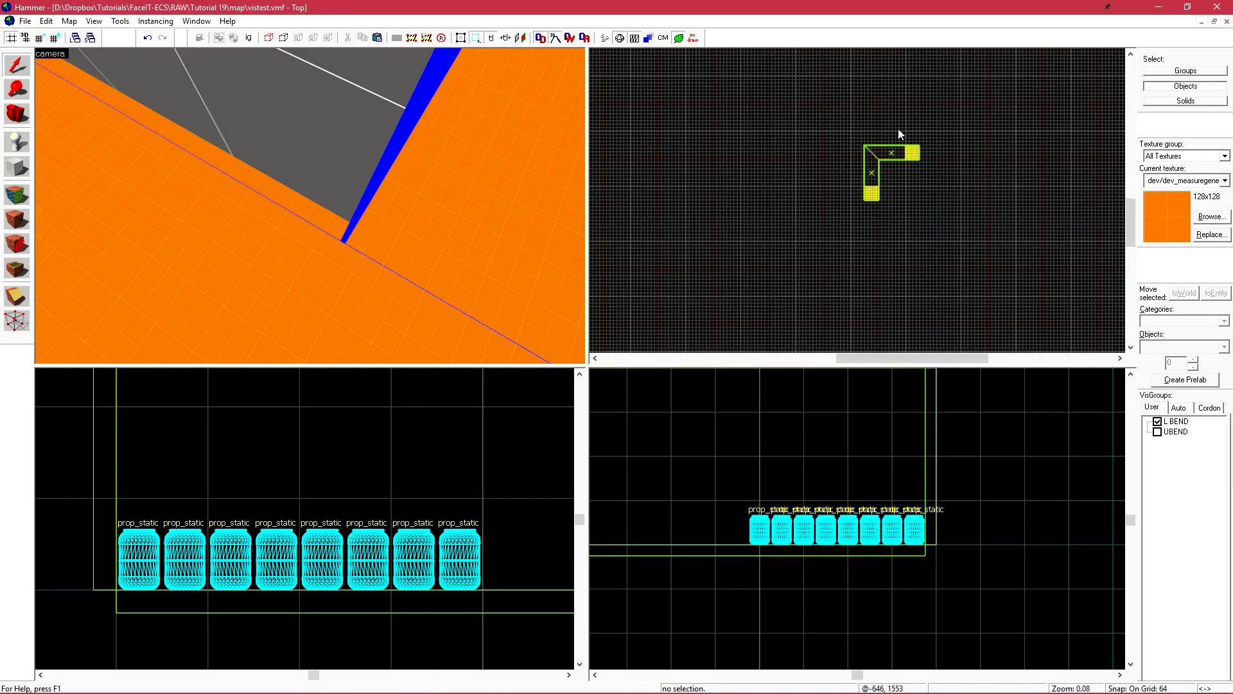
Step: Examine the portals at the corridor's inner corner and the view into both arms of the L-bend in the camera view
scroll(867, 140, up, 5)
scroll(866, 143, up, 1)
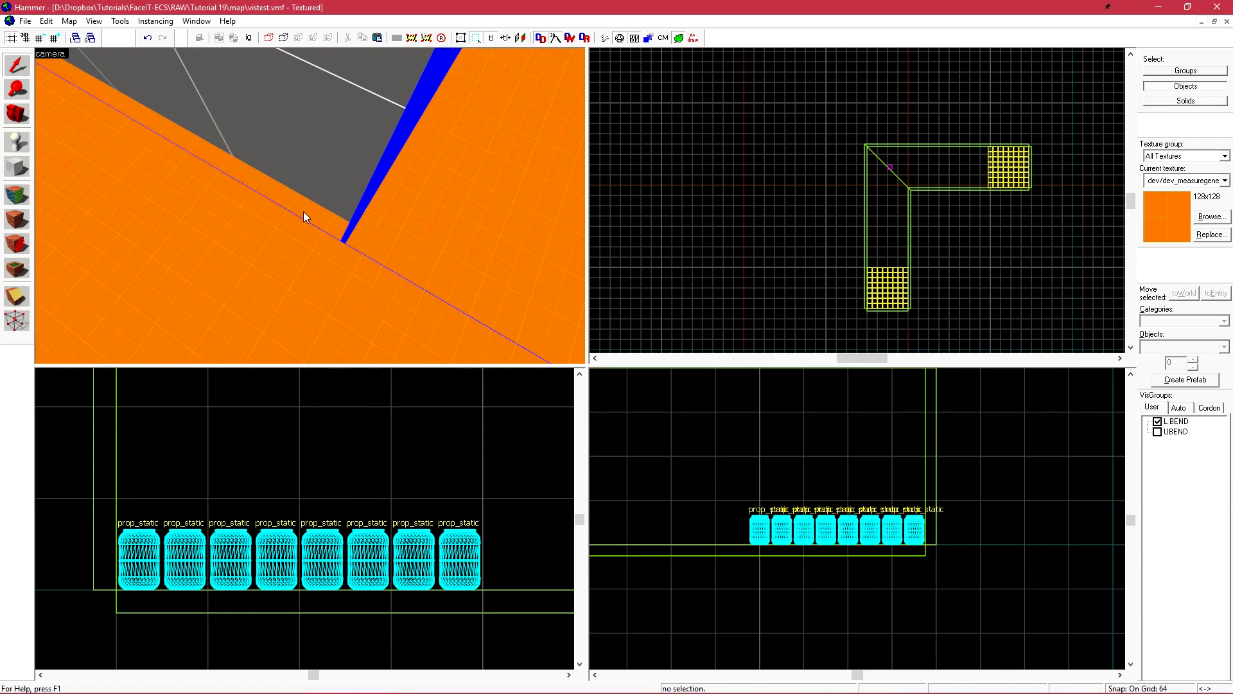
key(z)
key(z)
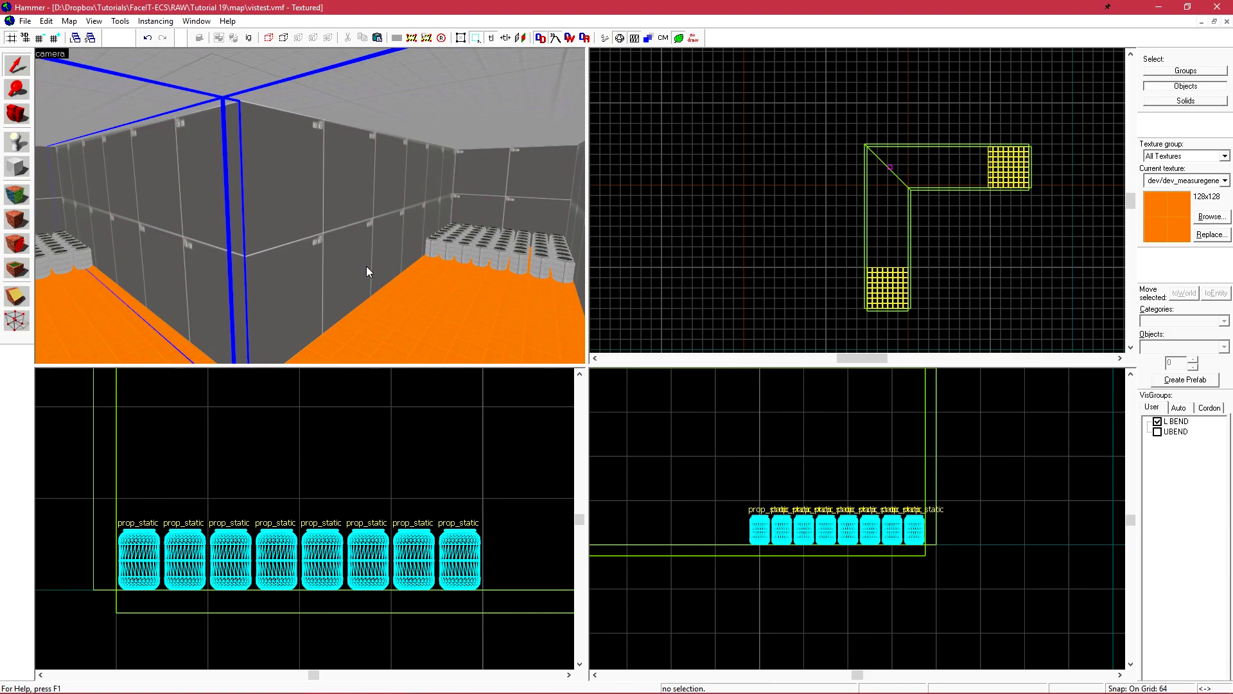
key(z)
key(s)
key(z)
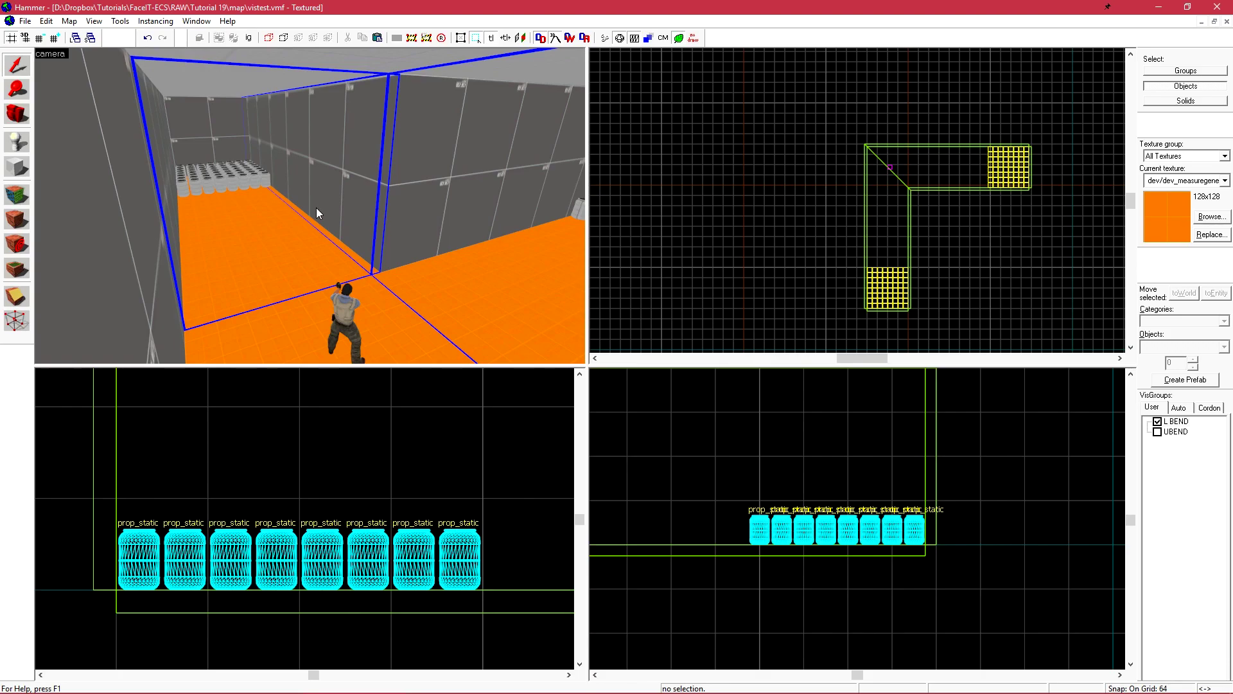
Step: Filter the texture browser by "skip" and make tools/toolsskip the current texture
click(1205, 217)
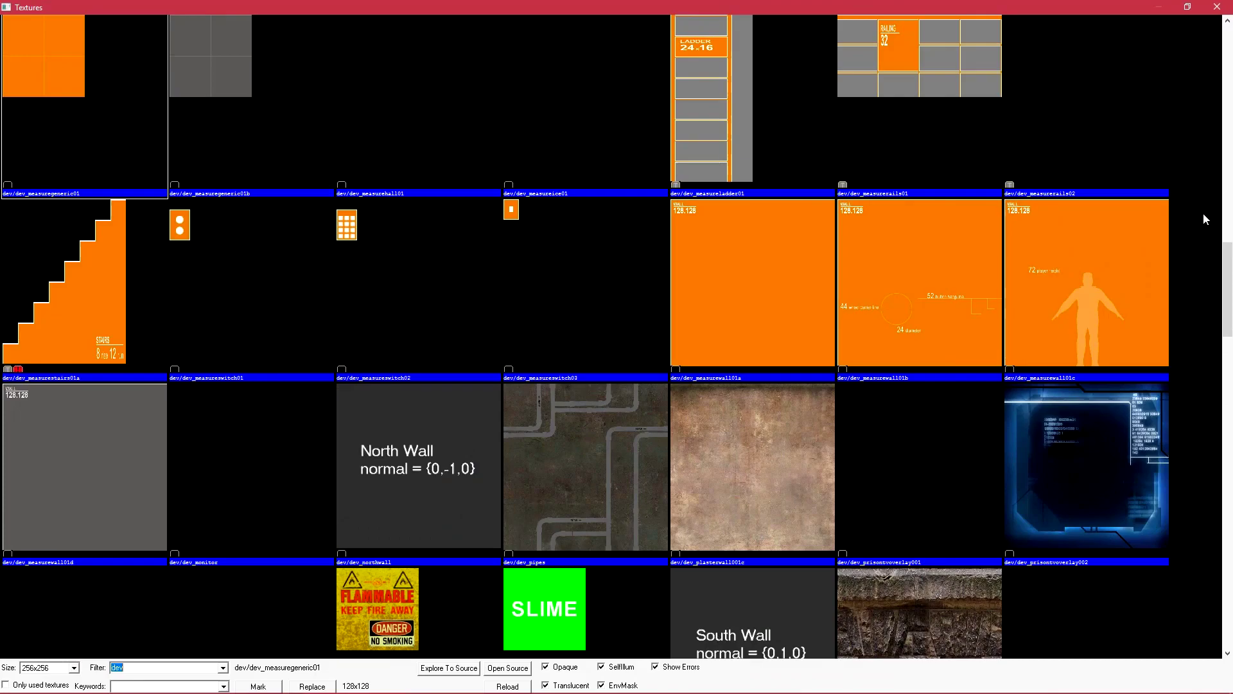
text(skip)
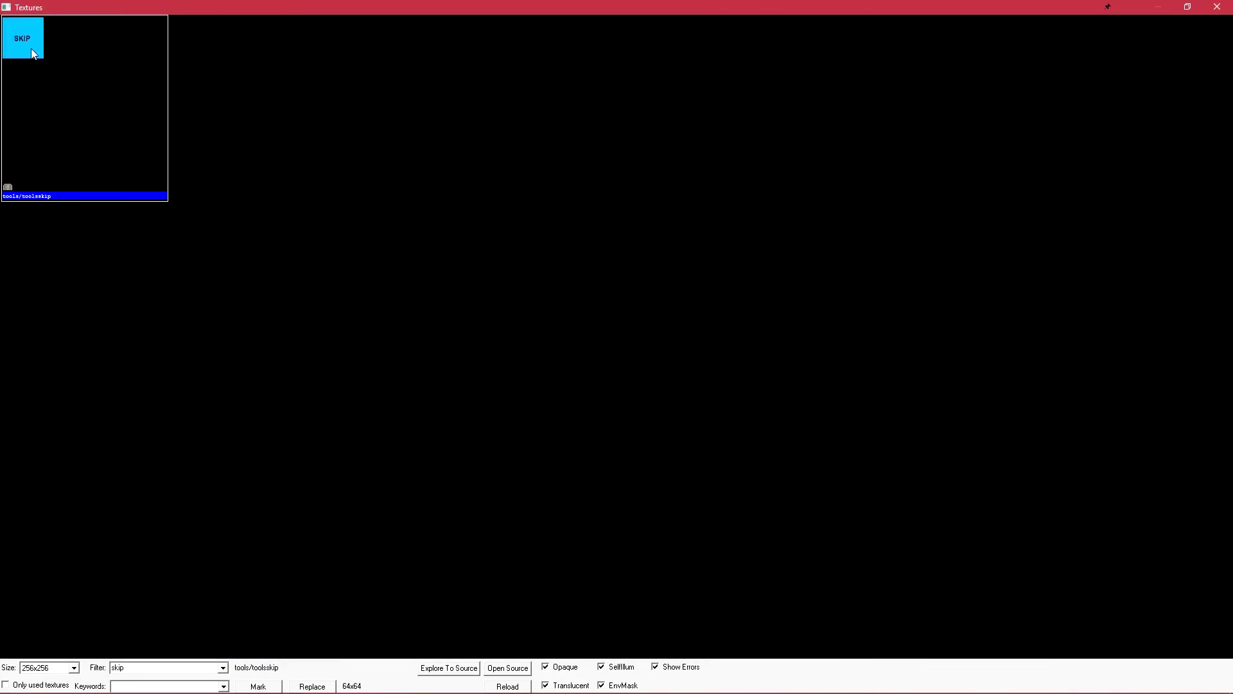
double_click(31, 49)
Step: Reduce the grid to 16 and create a skip block about 912 x 832 units in the top view, starting at the bend's outer corner
scroll(936, 190, up, 3)
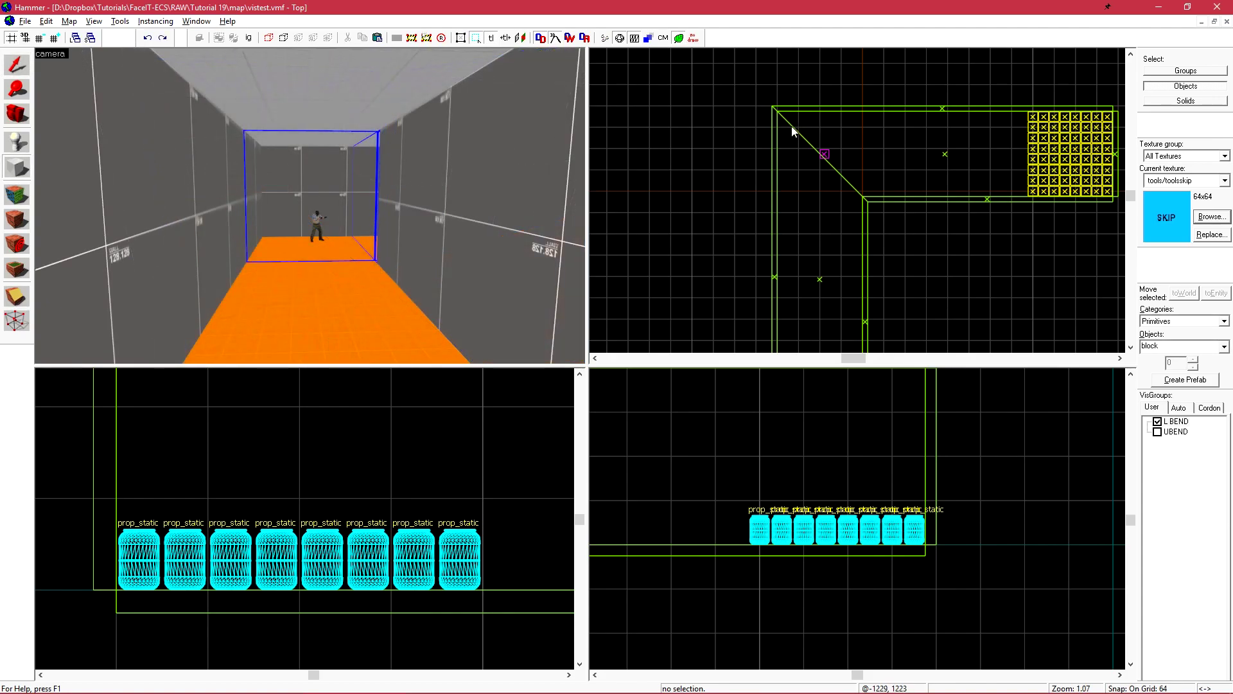
key(bracketleft)
key(bracketleft)
scroll(782, 117, up, 5)
drag(775, 113, 993, 293)
scroll(784, 102, down, 7)
key(Return)
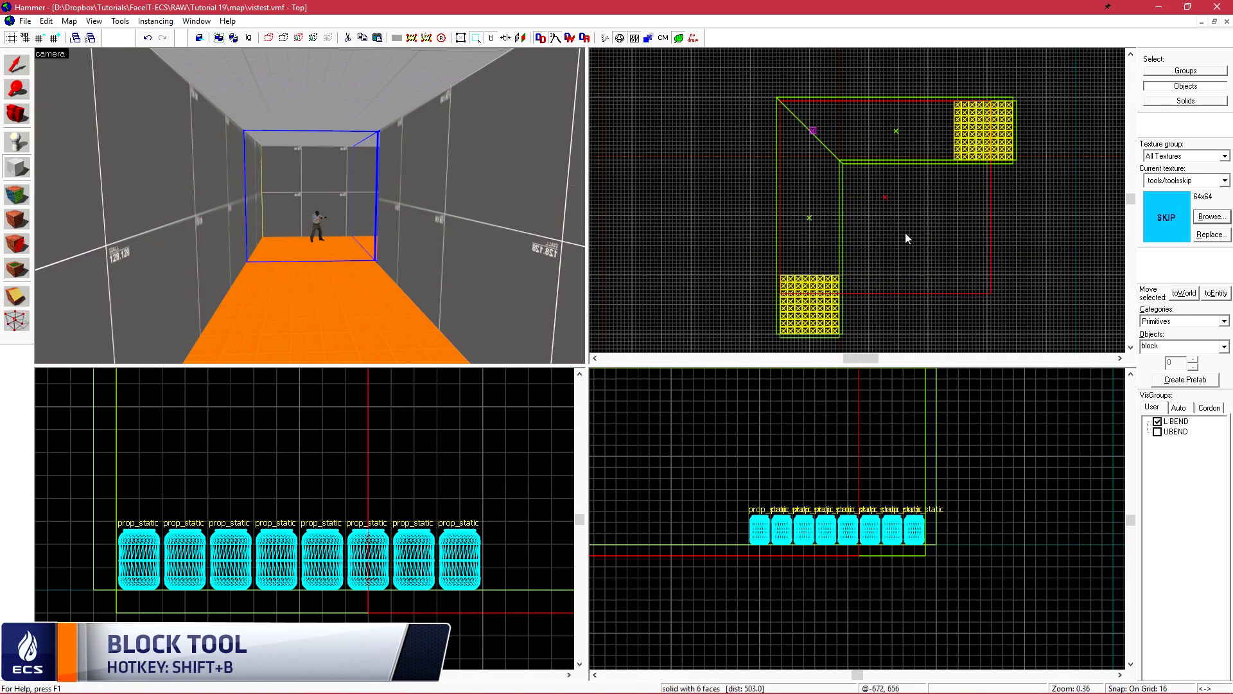
Step: Resize the skip block to 256 units high in the right side view so it fits exactly between the corridor's floor and ceiling
scroll(861, 193, up, 10)
key(shift+s)
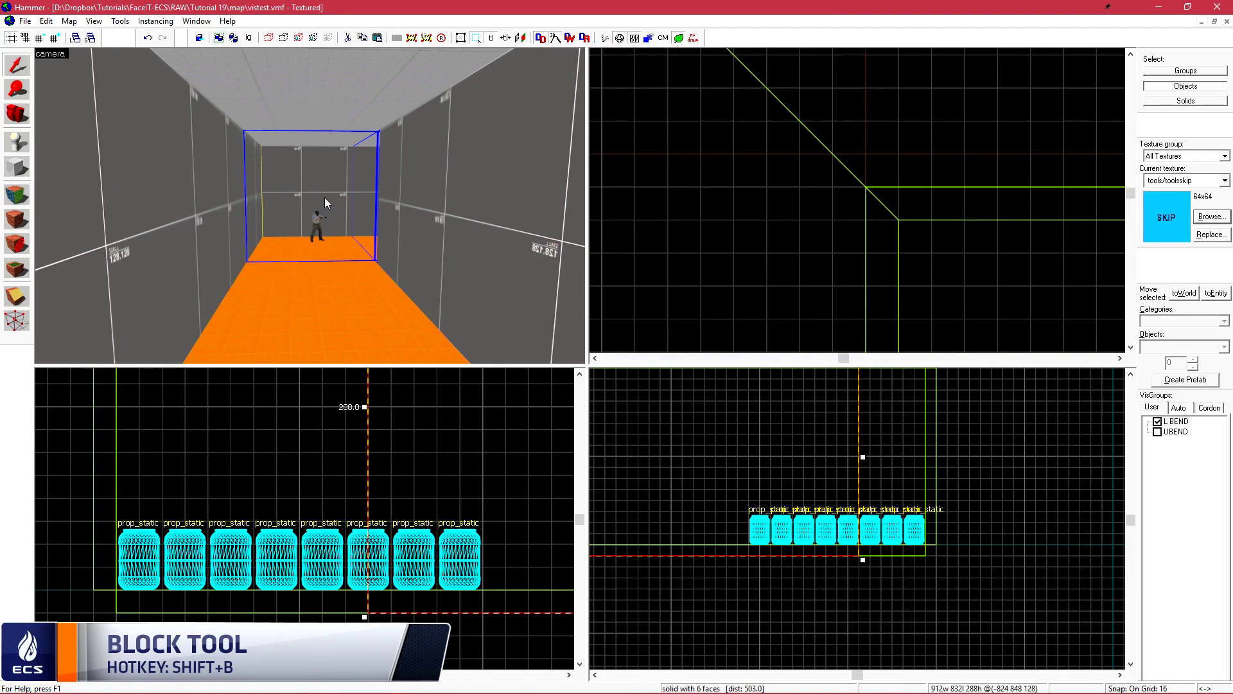
key(z)
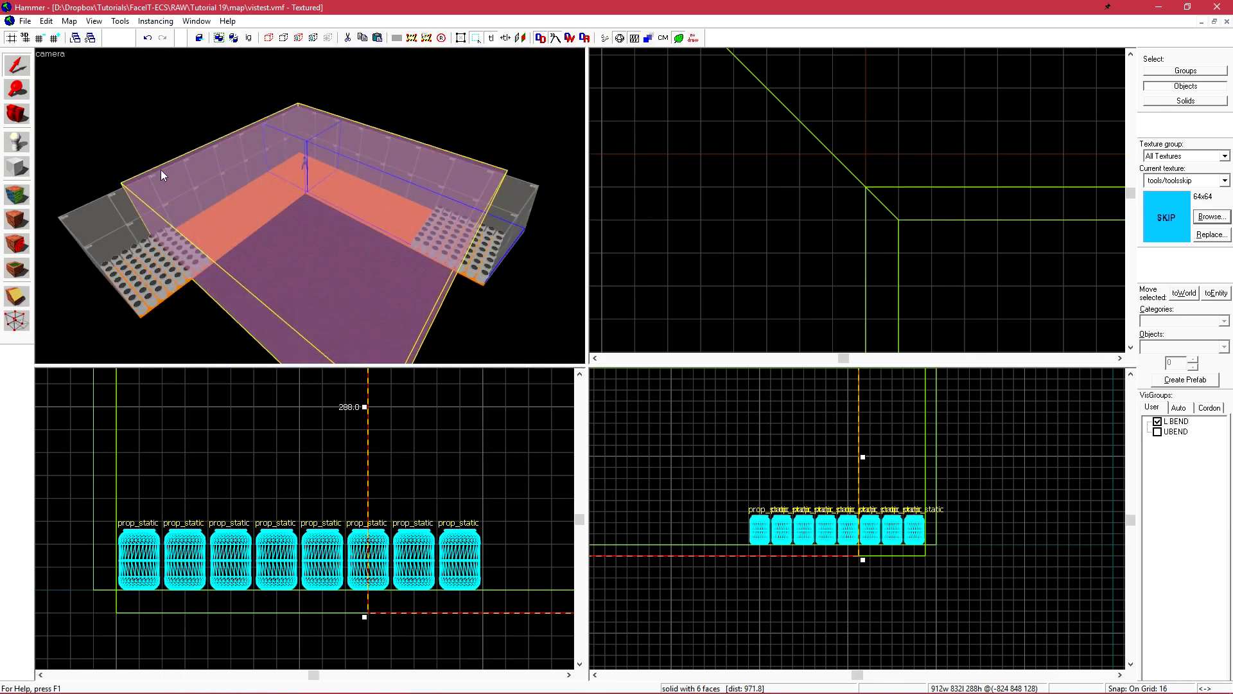
scroll(955, 545, up, 6)
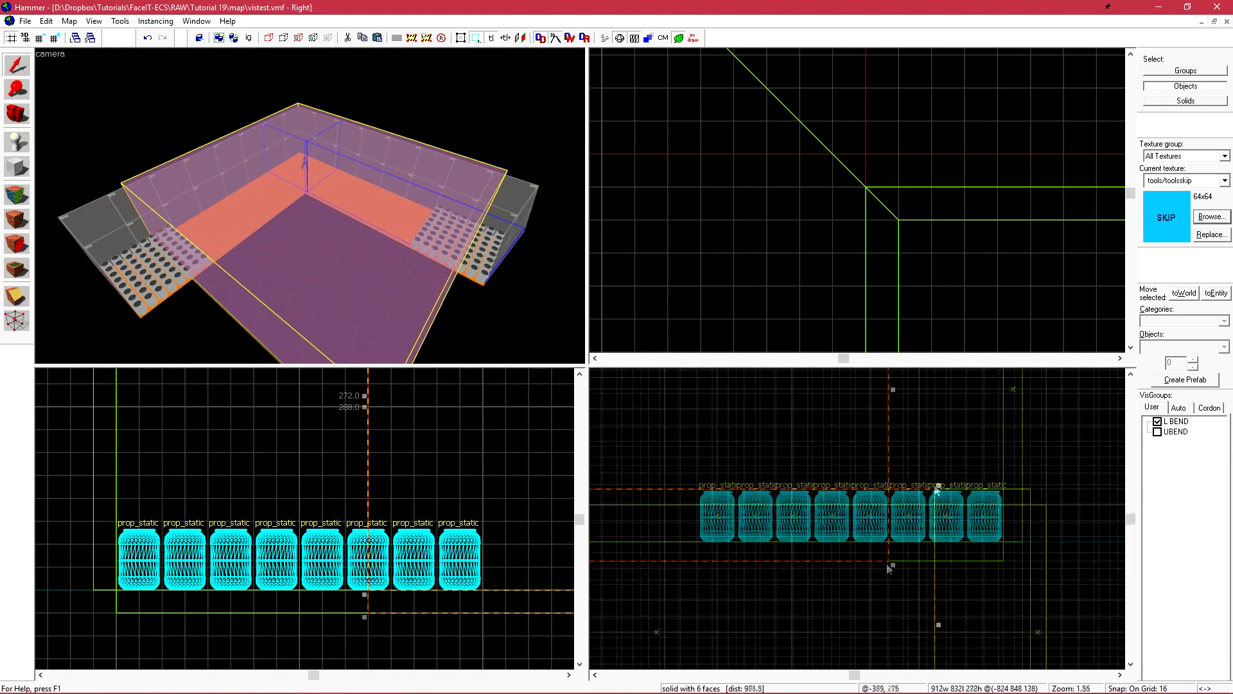
drag(936, 488, 935, 504)
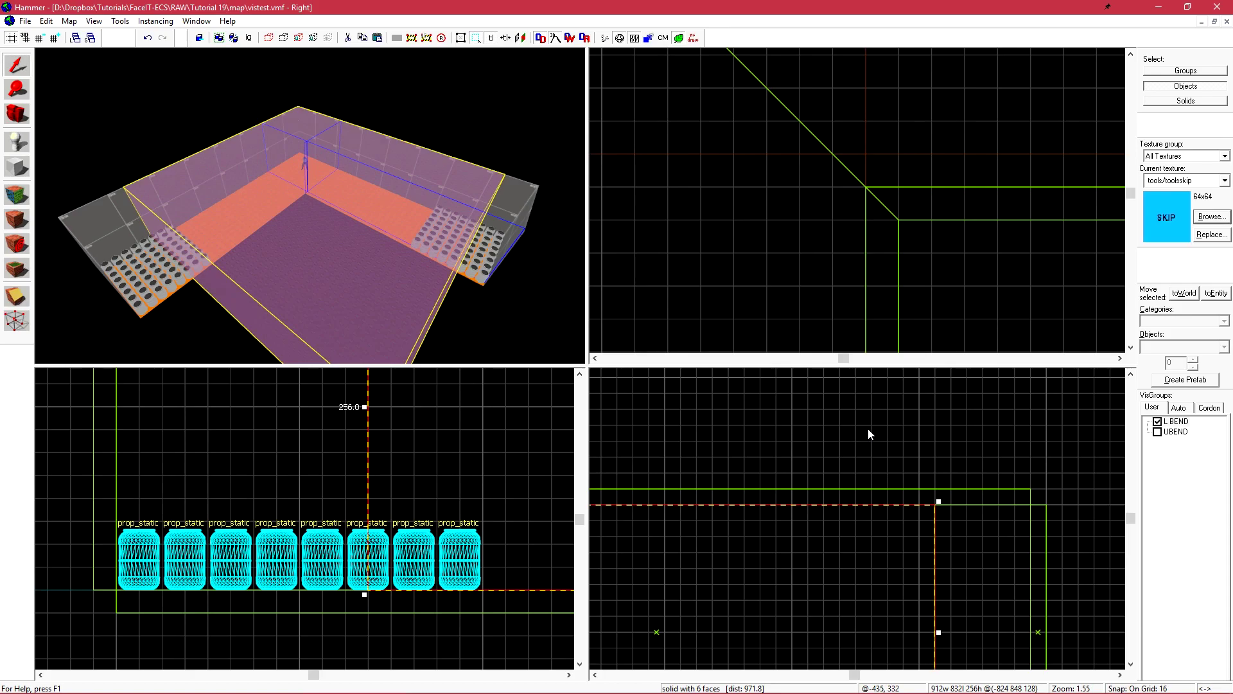
Step: Clip the skip block along a 45-degree line through the corridor's inner corner, keeping only the part at the bend's outer corner
scroll(925, 228, down, 16)
scroll(892, 161, up, 7)
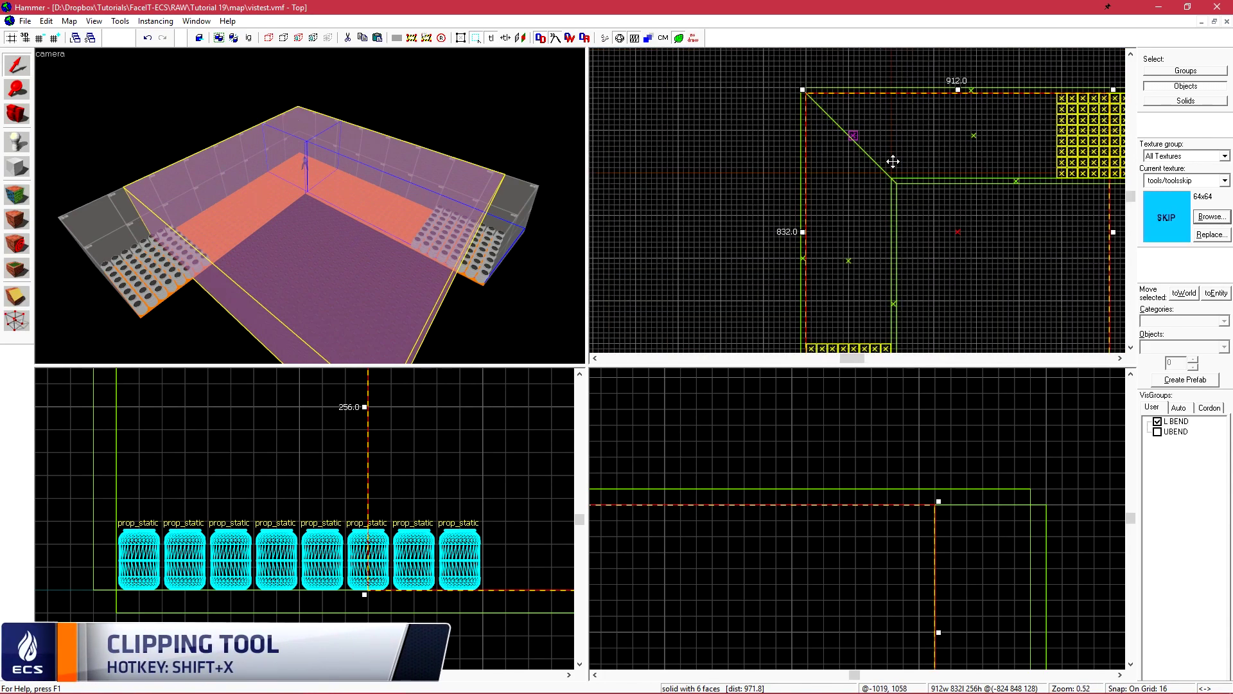
scroll(893, 167, up, 6)
key(shift+x)
scroll(893, 172, up, 7)
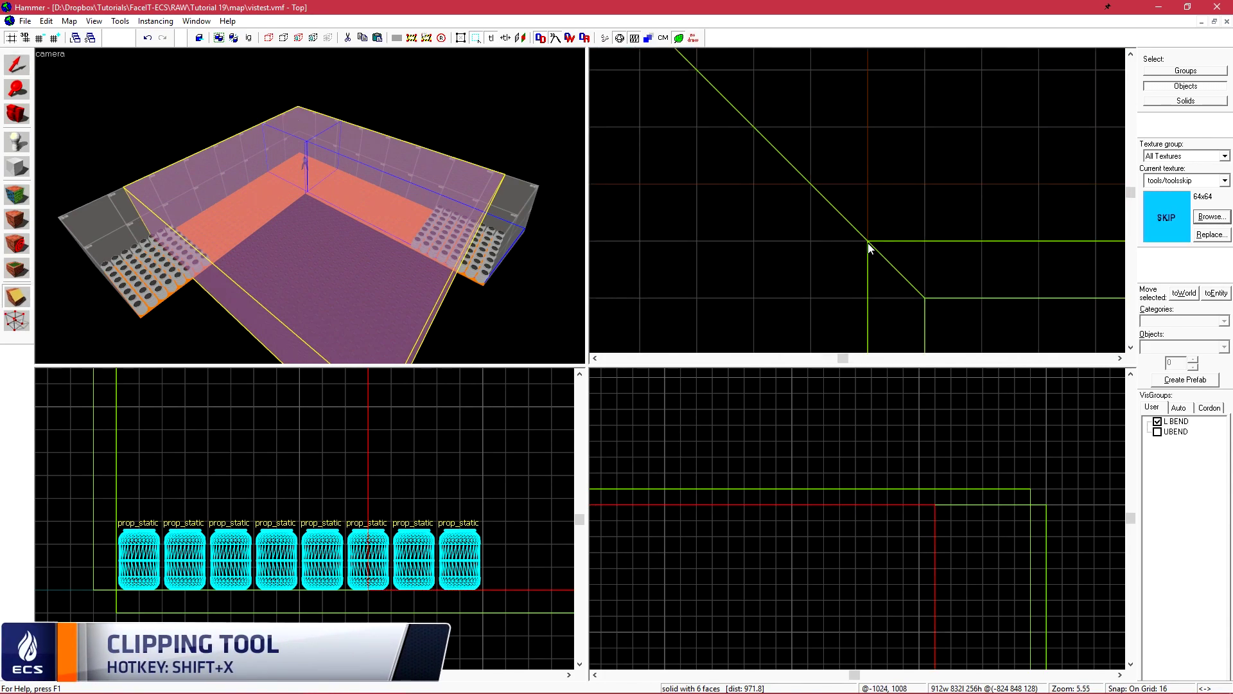
drag(866, 241, 912, 202)
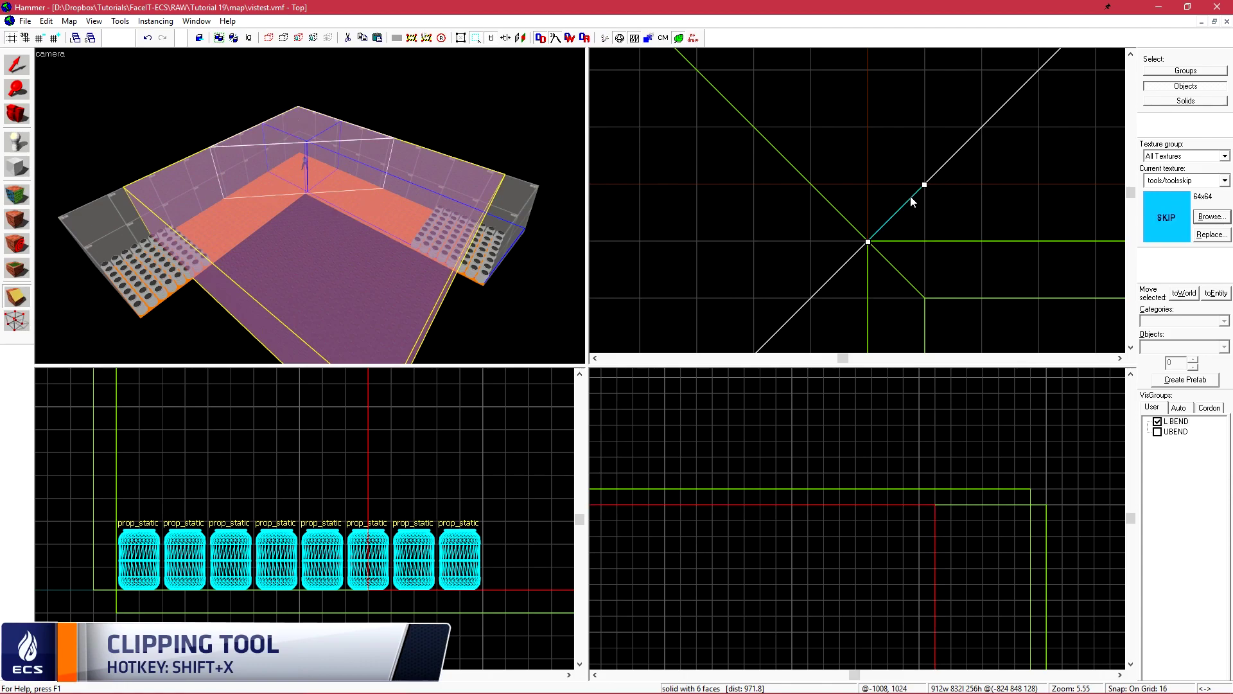
scroll(905, 206, down, 15)
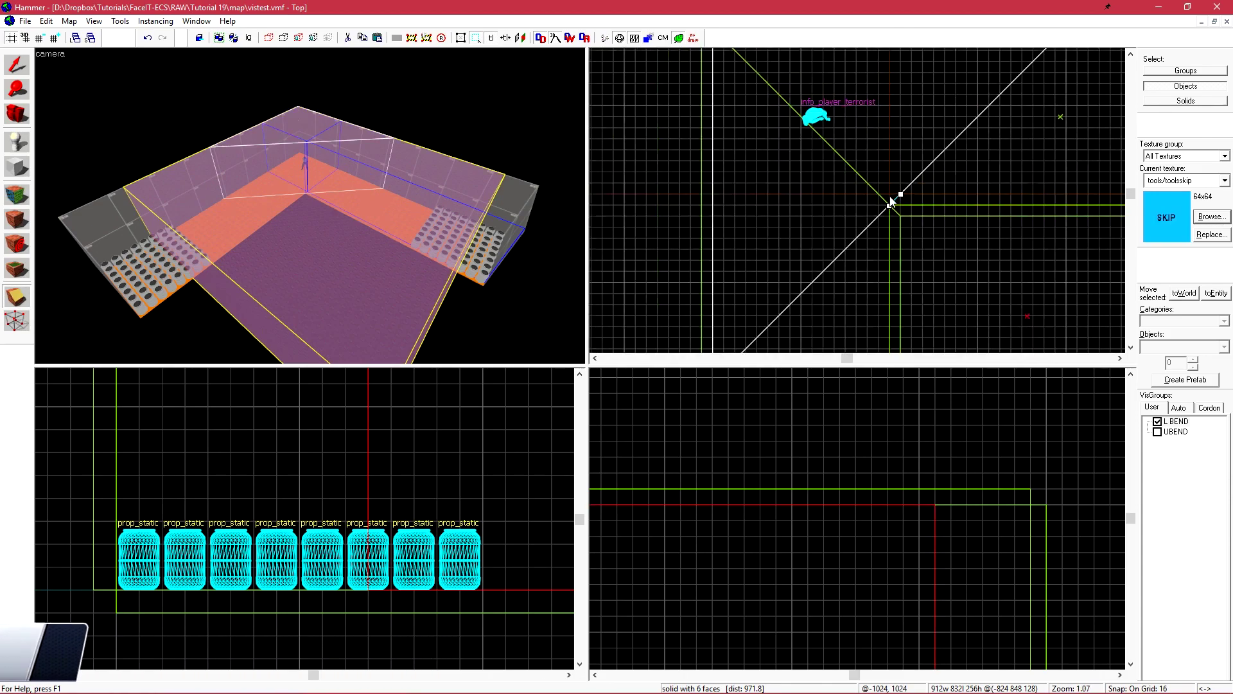
key(Return)
Step: Examine how the clipped skip block's diagonal face meets the portals at the corridor's inner corner in the camera view
key(z)
key(w)
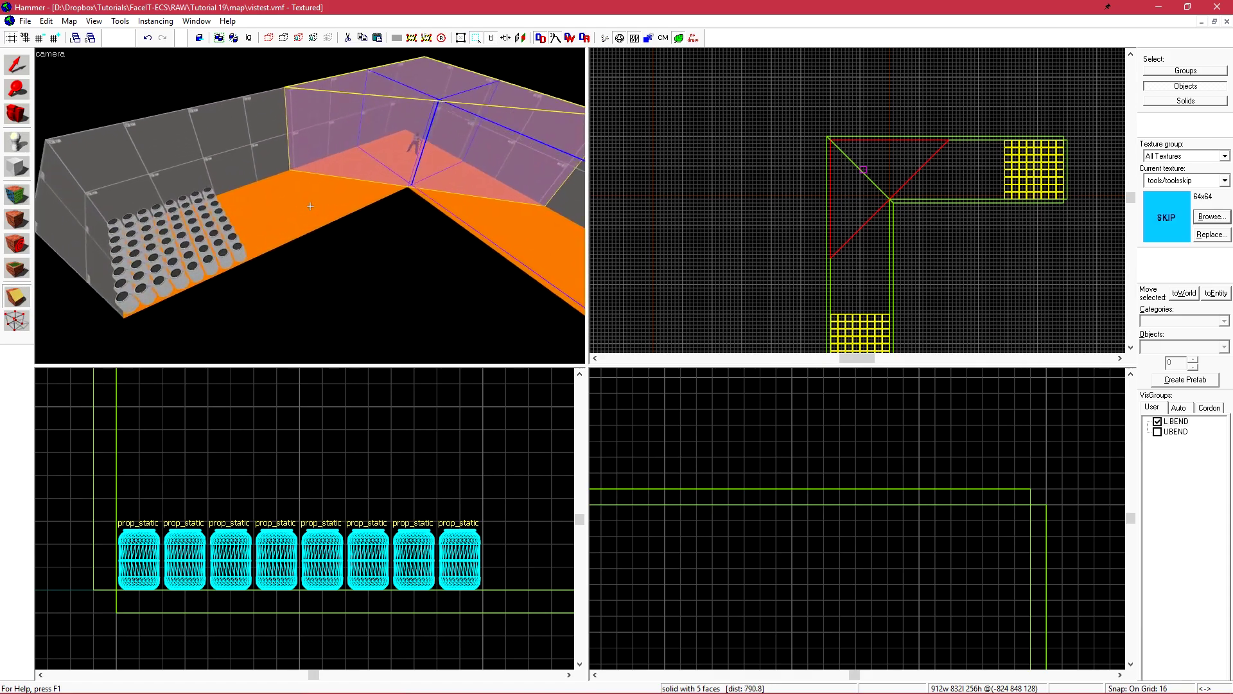
key(w)
key(z)
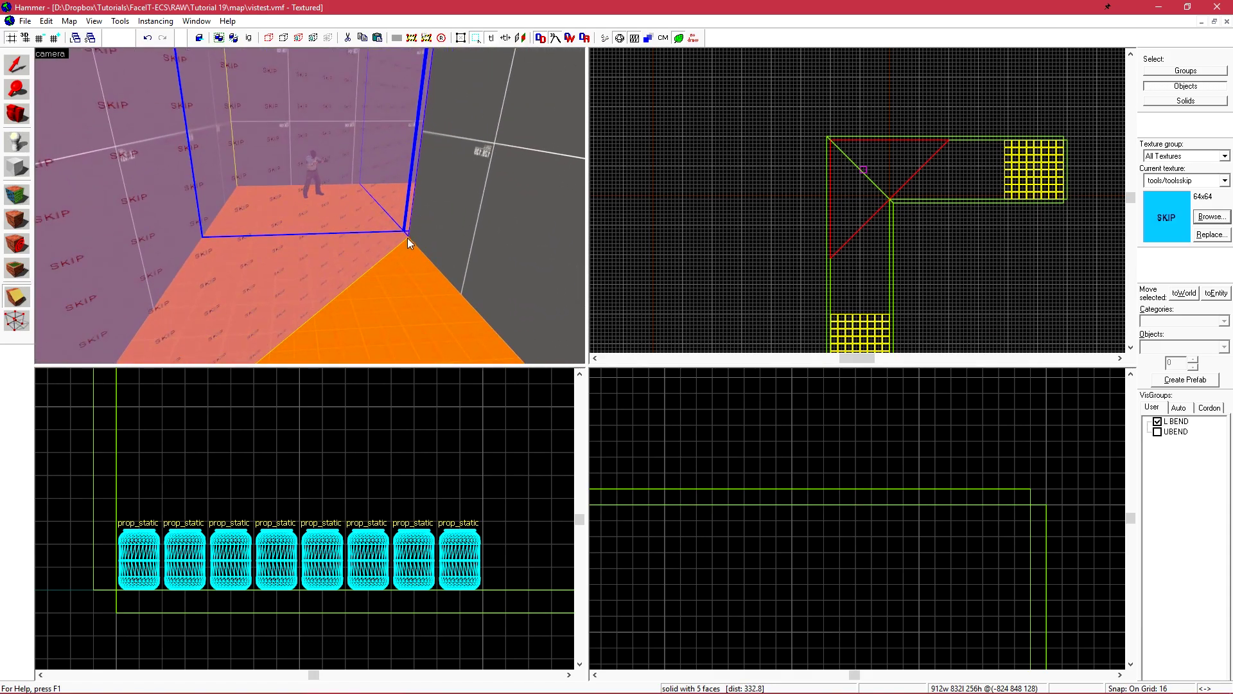
key(z)
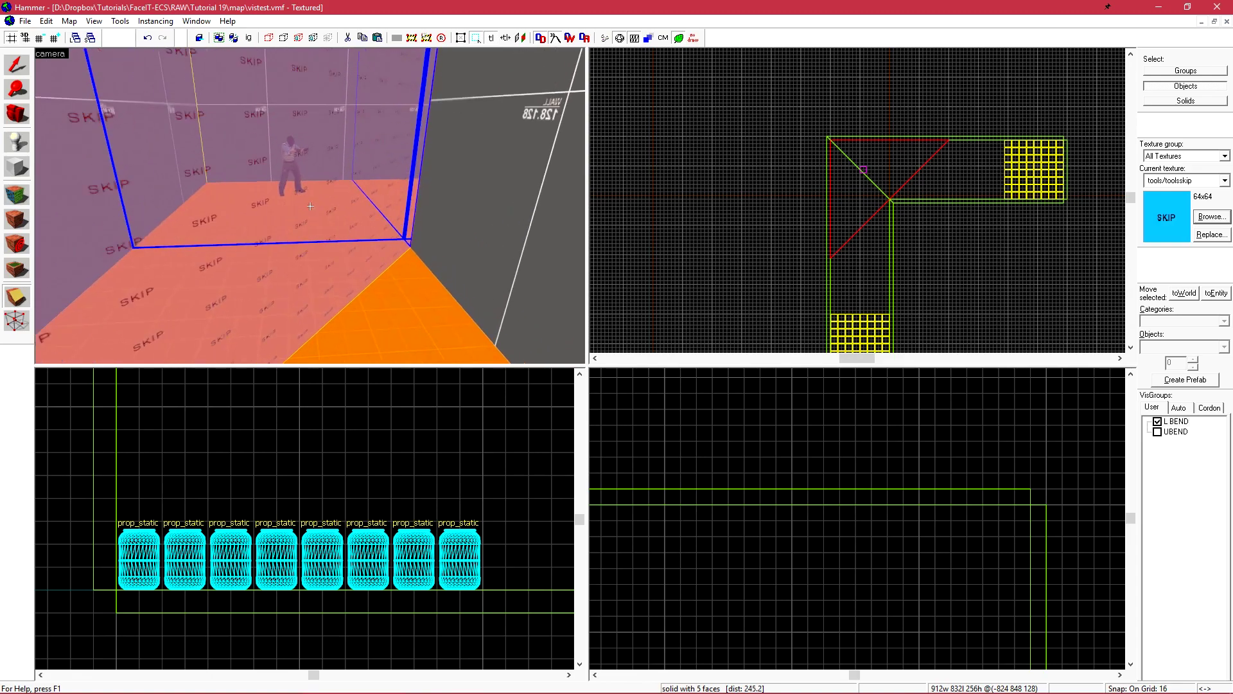
key(w)
key(z)
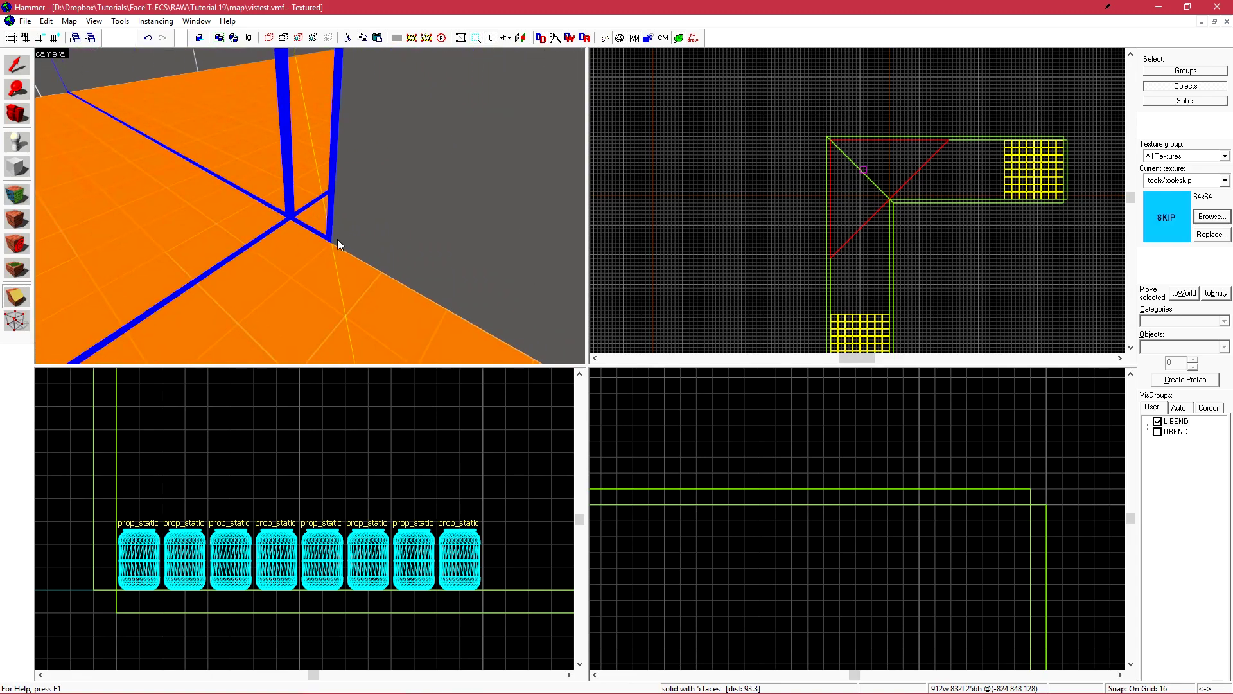
Step: Unload the portal file and view the skip block from inside the corridor
click(70, 21)
click(170, 214)
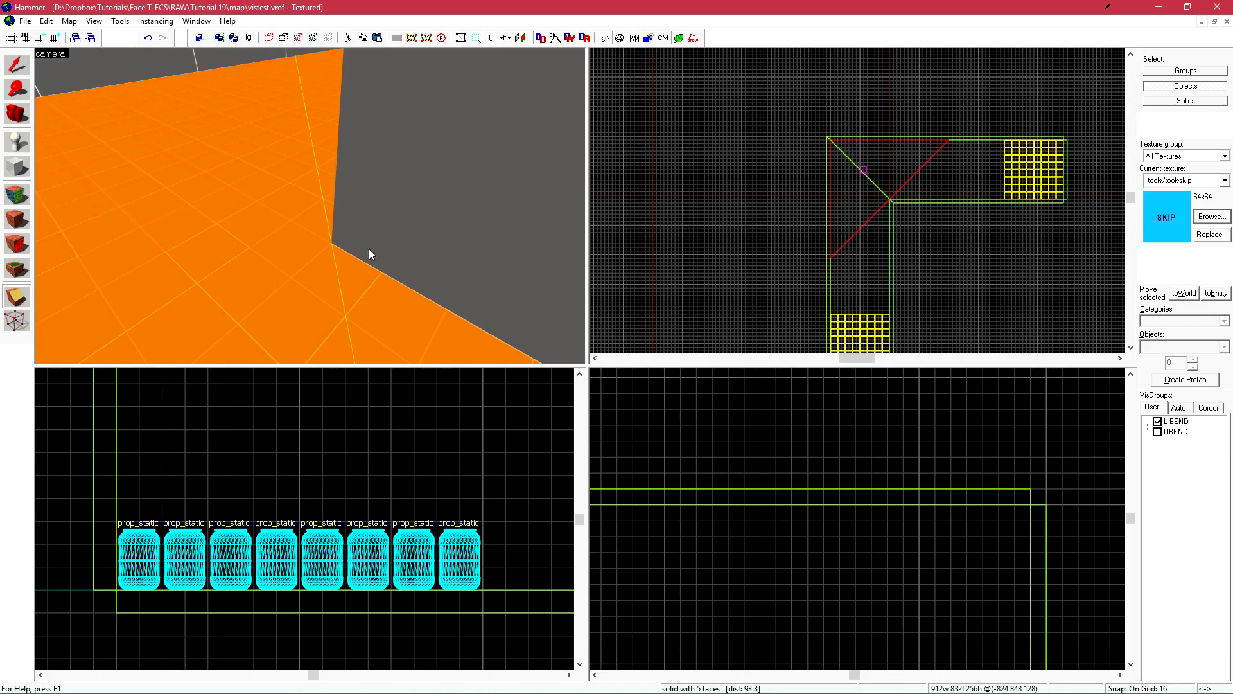
key(w)
key(z)
key(shift+z)
key(shift+z)
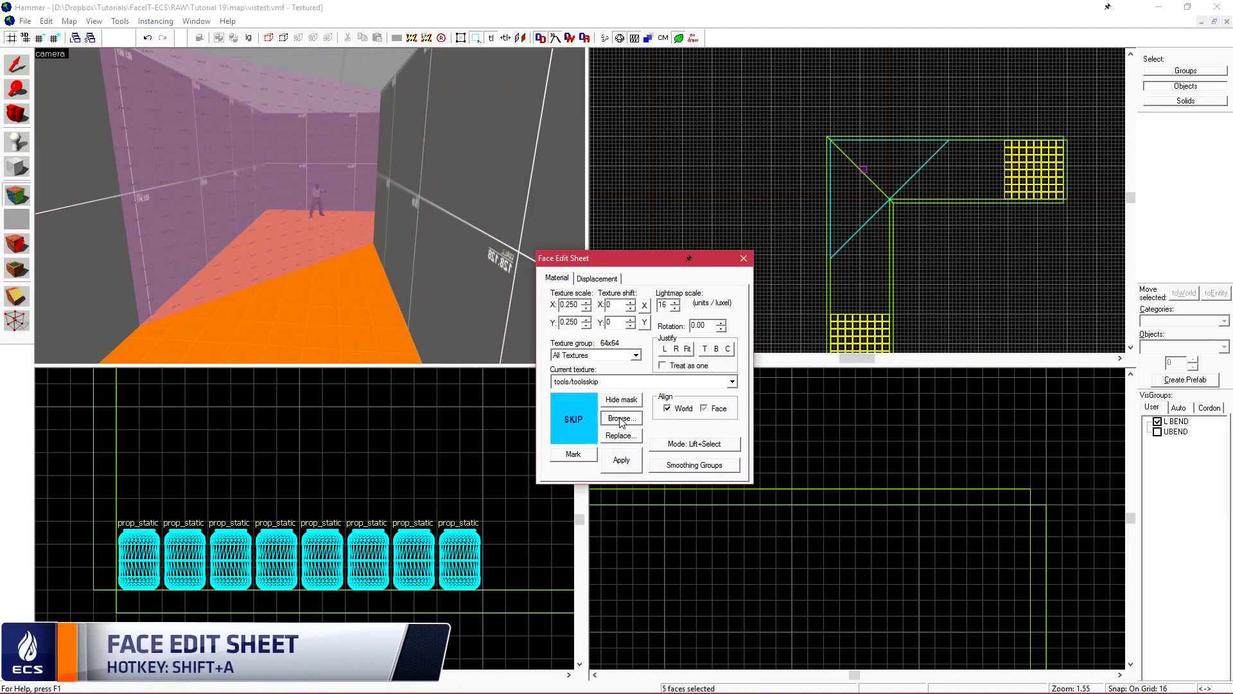
Step: Apply tools/toolshint to the block's diagonal face with the Face Edit Sheet, and return to the Selection tool
click(619, 416)
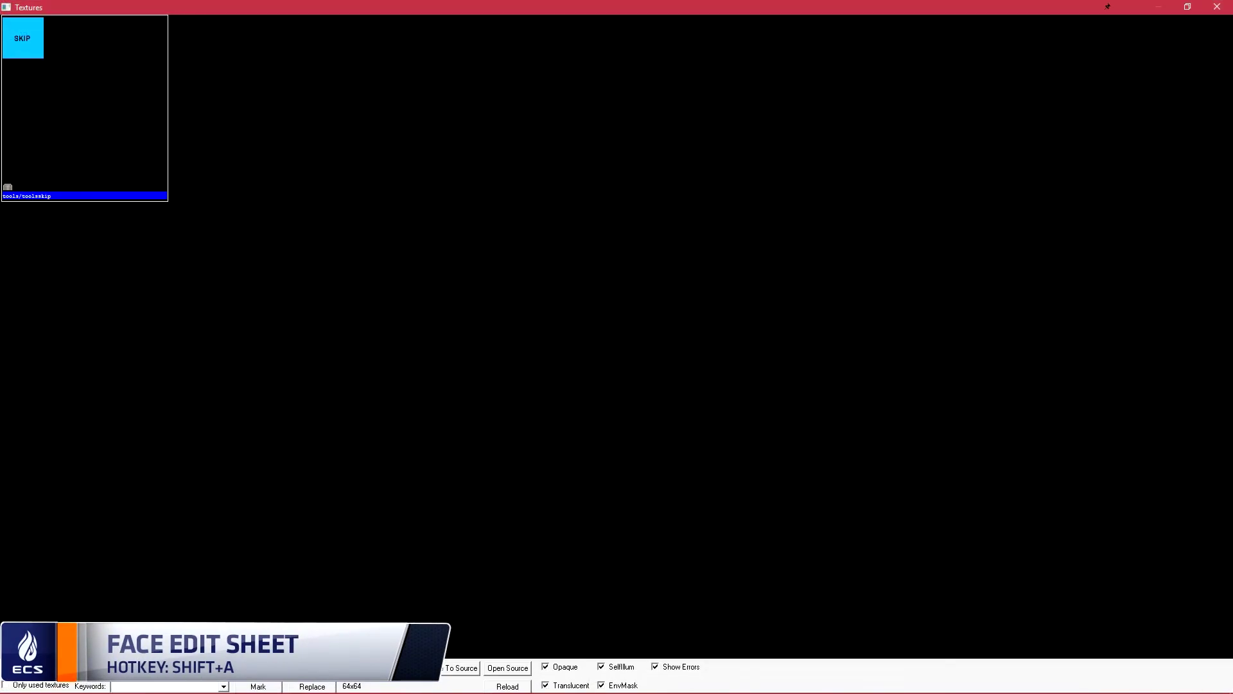
text(hint)
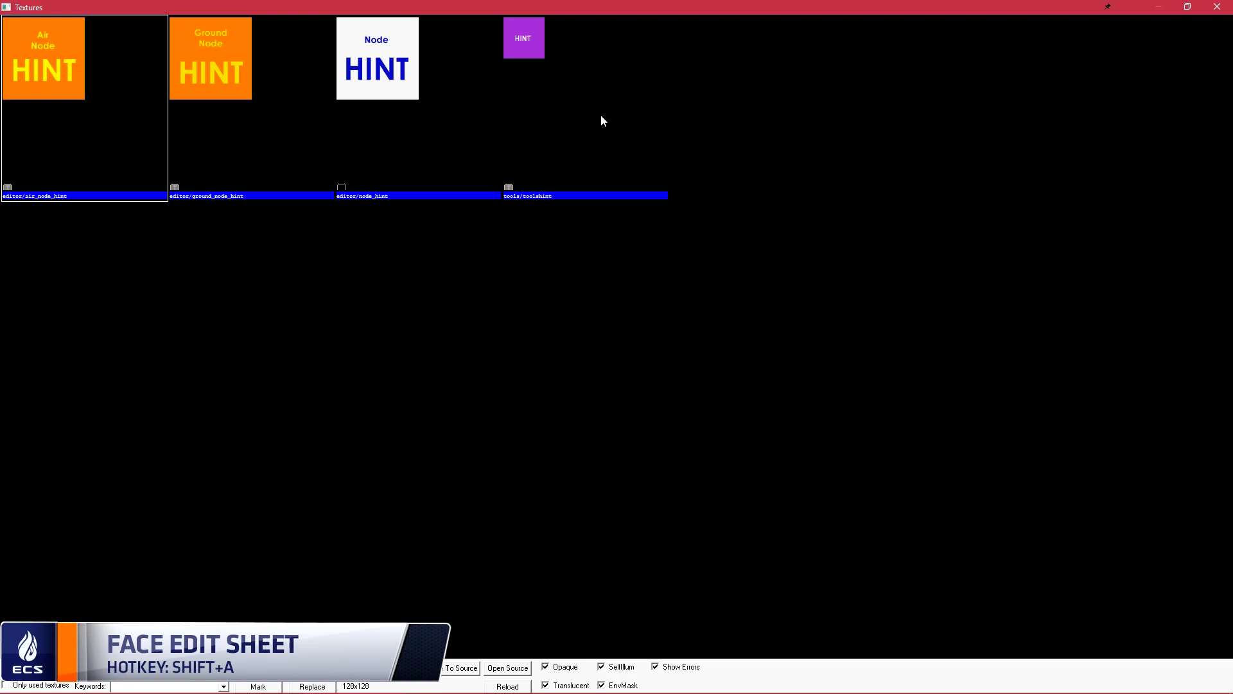
double_click(598, 86)
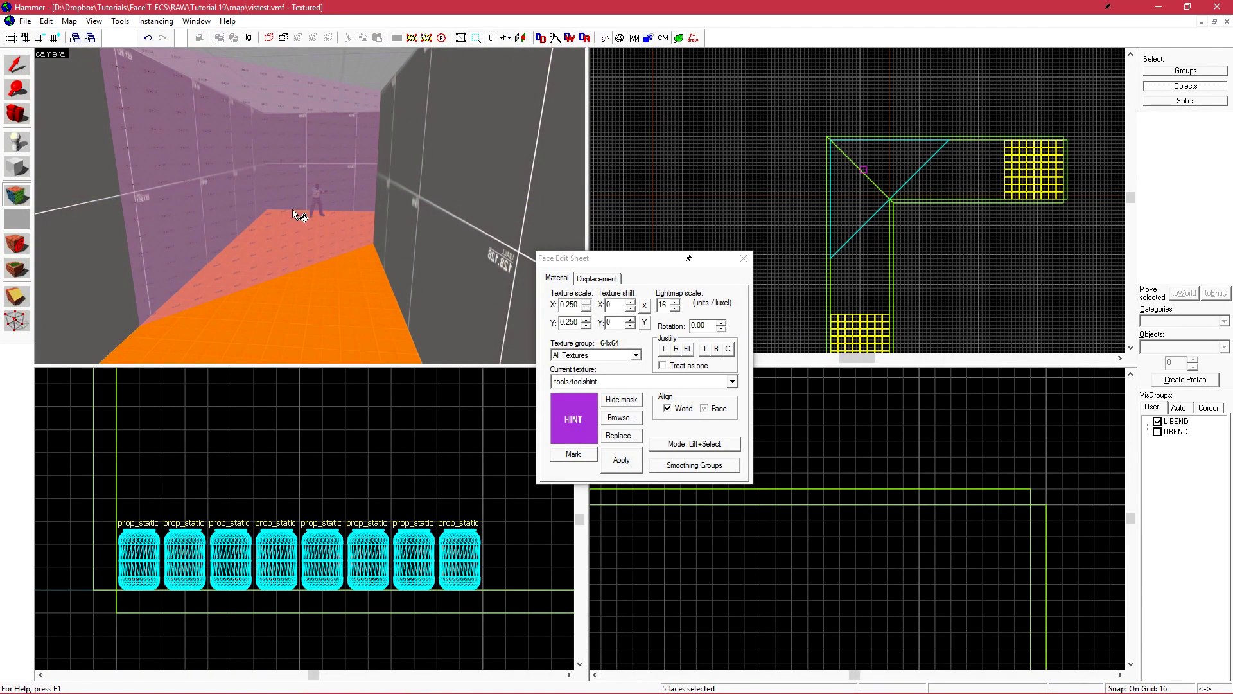
right_click(303, 180)
key(shift+s)
Step: Select the hint block and examine where its diagonal hint face meets the corridor's inner corner in the camera view
key(a)
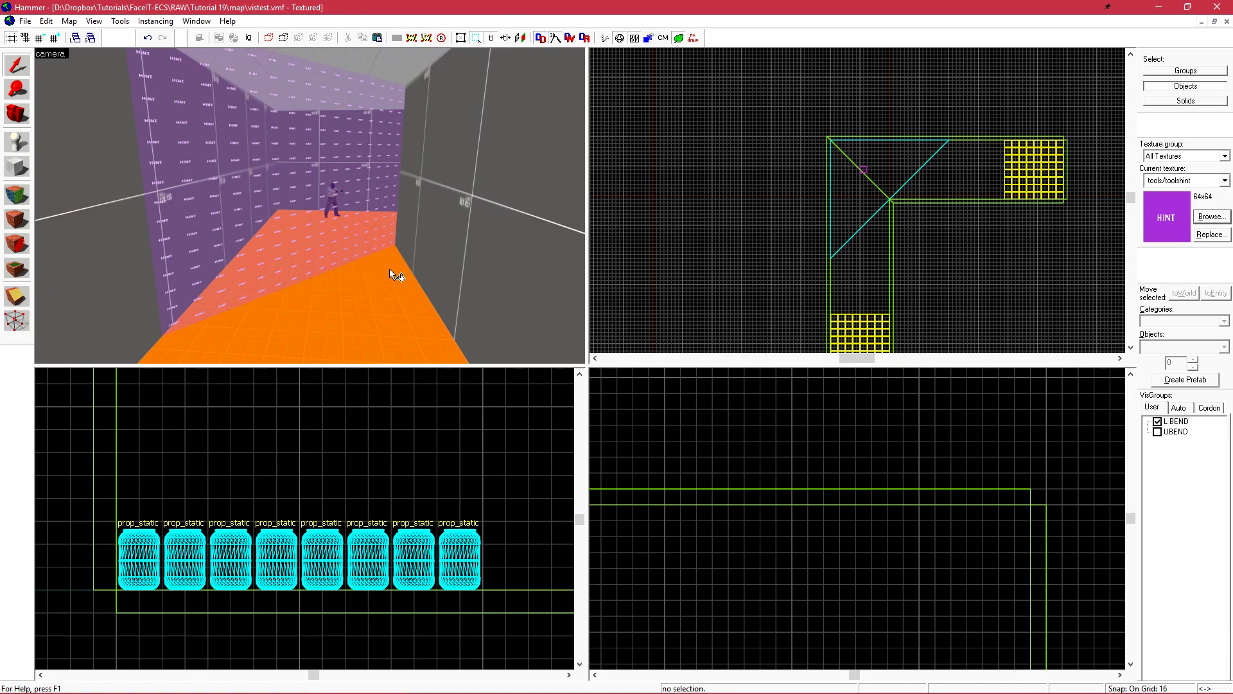
key(z)
key(w)
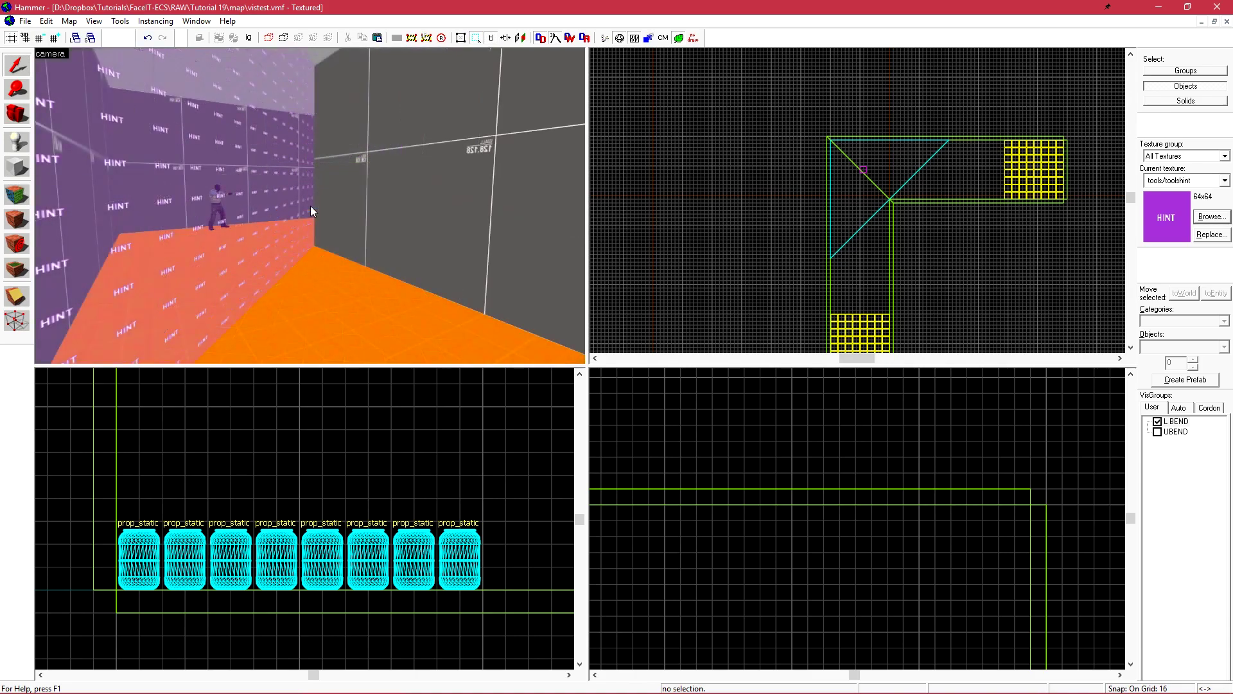
key(w)
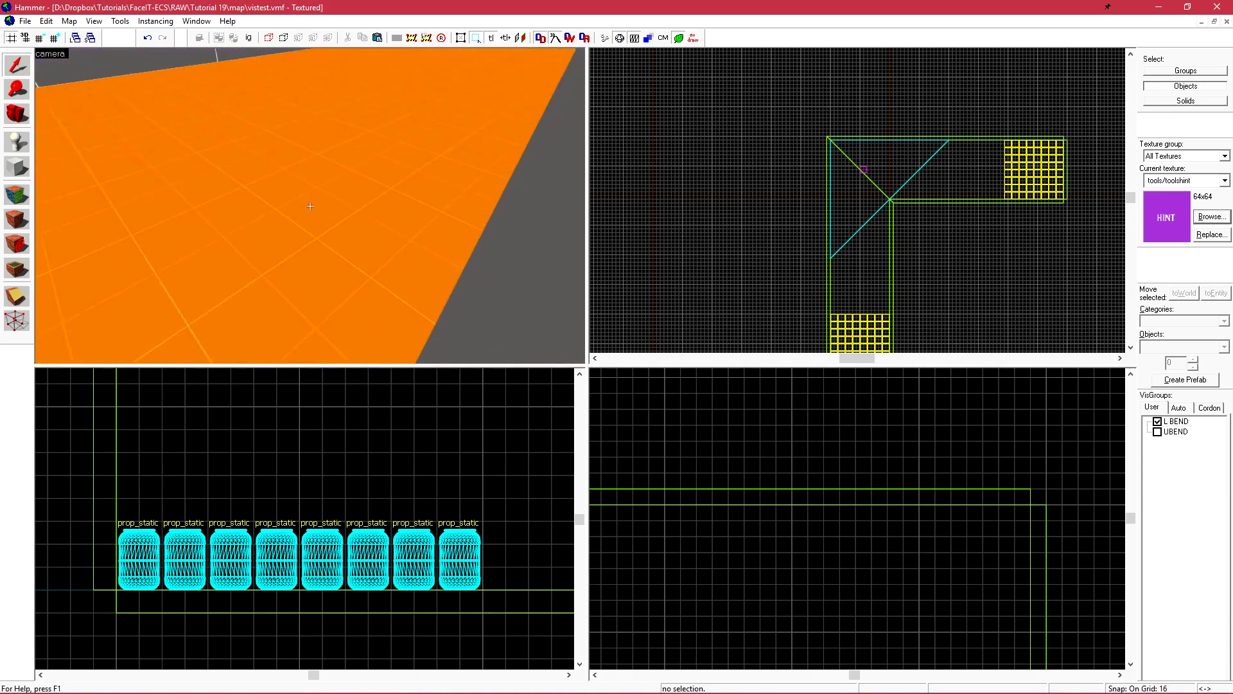
key(s)
key(d)
key(z)
click(218, 250)
key(a)
key(w)
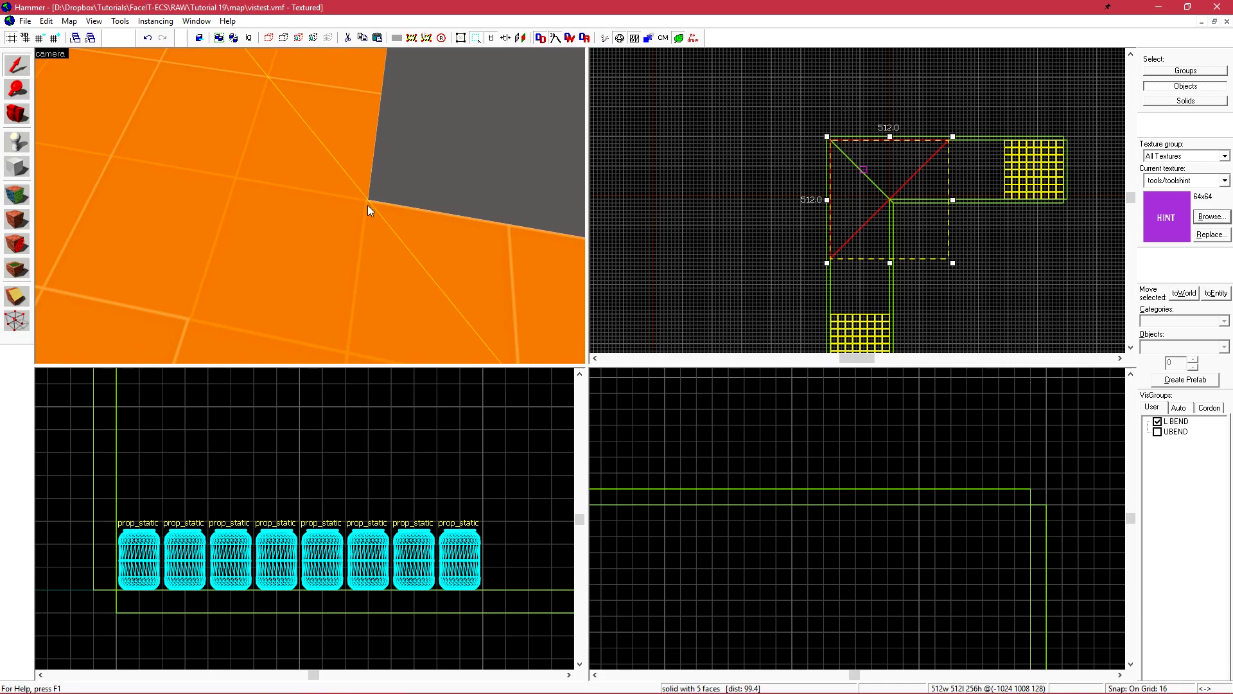
Step: Turn off grid snapping and nudge the hint block one unit off the inner corner and back in the top view
scroll(890, 201, up, 10)
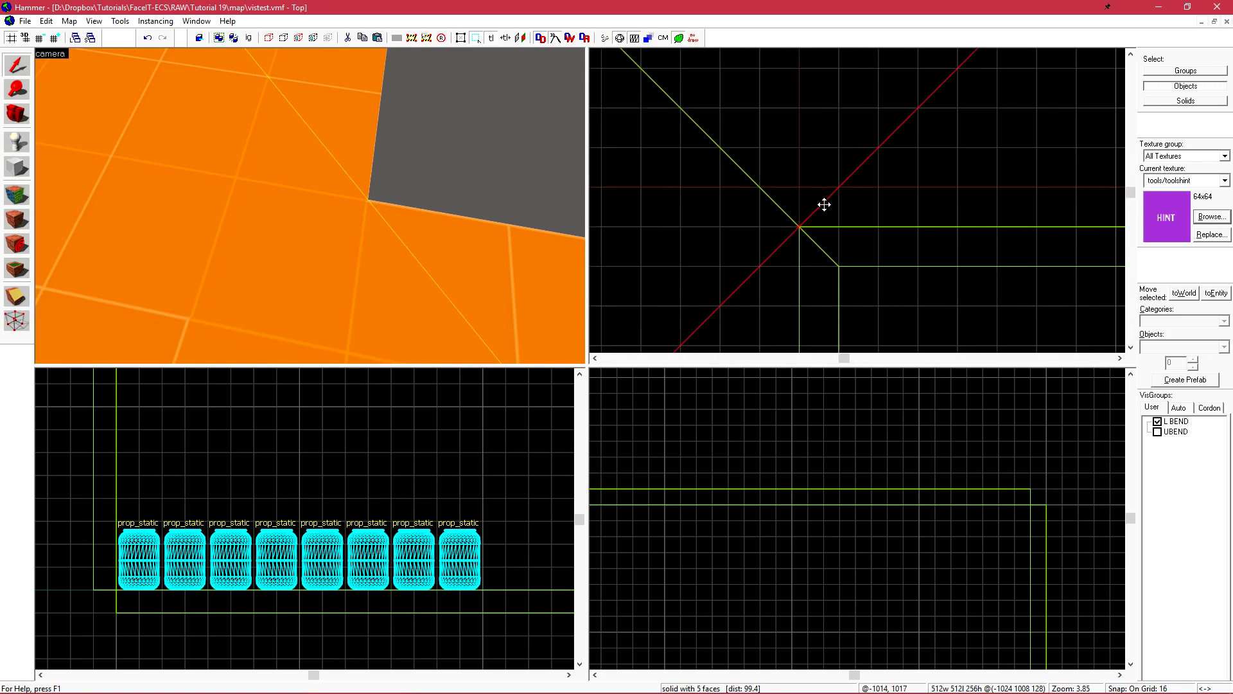
key(shift+w)
scroll(823, 205, up, 4)
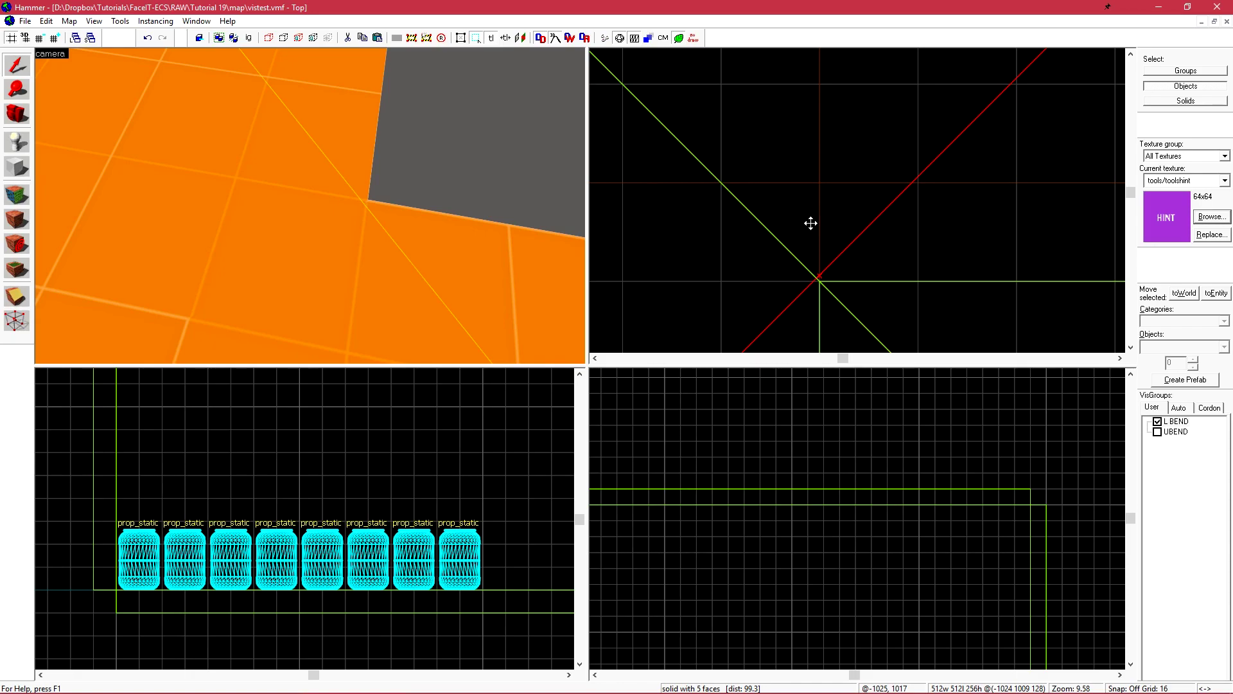
key(Down)
Step: Lay a diagonal clipping line along the hint block's face, passing through the L-bend's inner corner in the top view
key(shift+x)
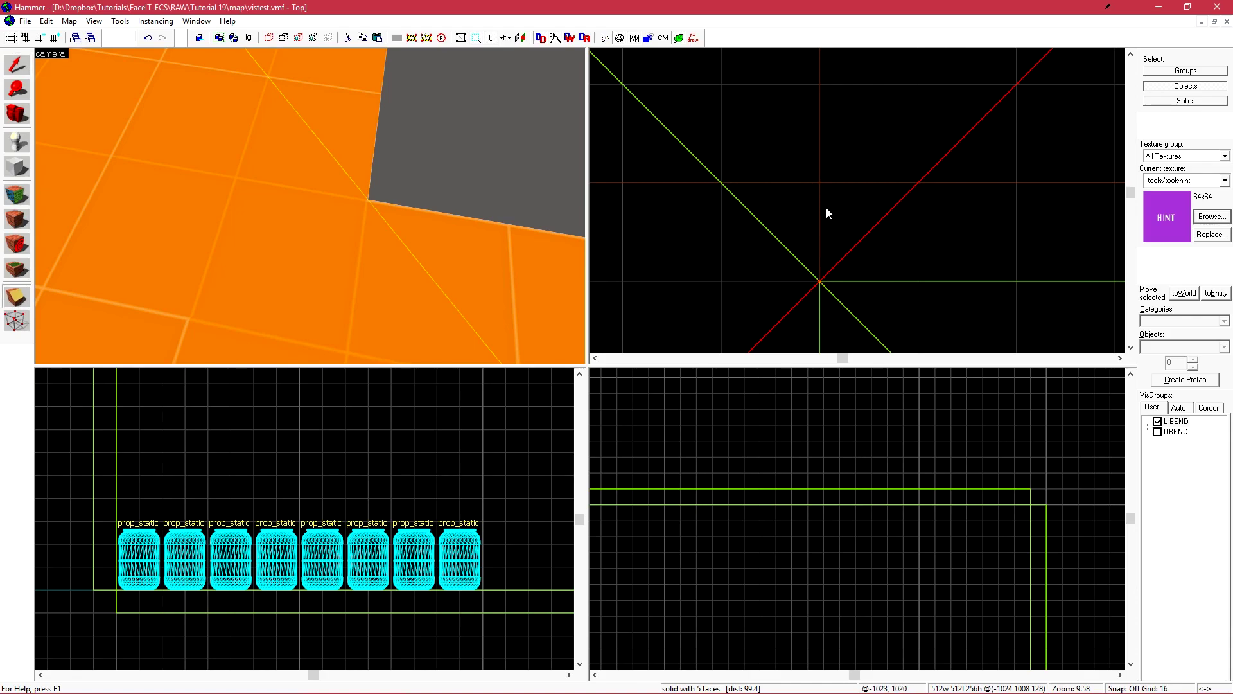
key(z)
key(s)
key(s)
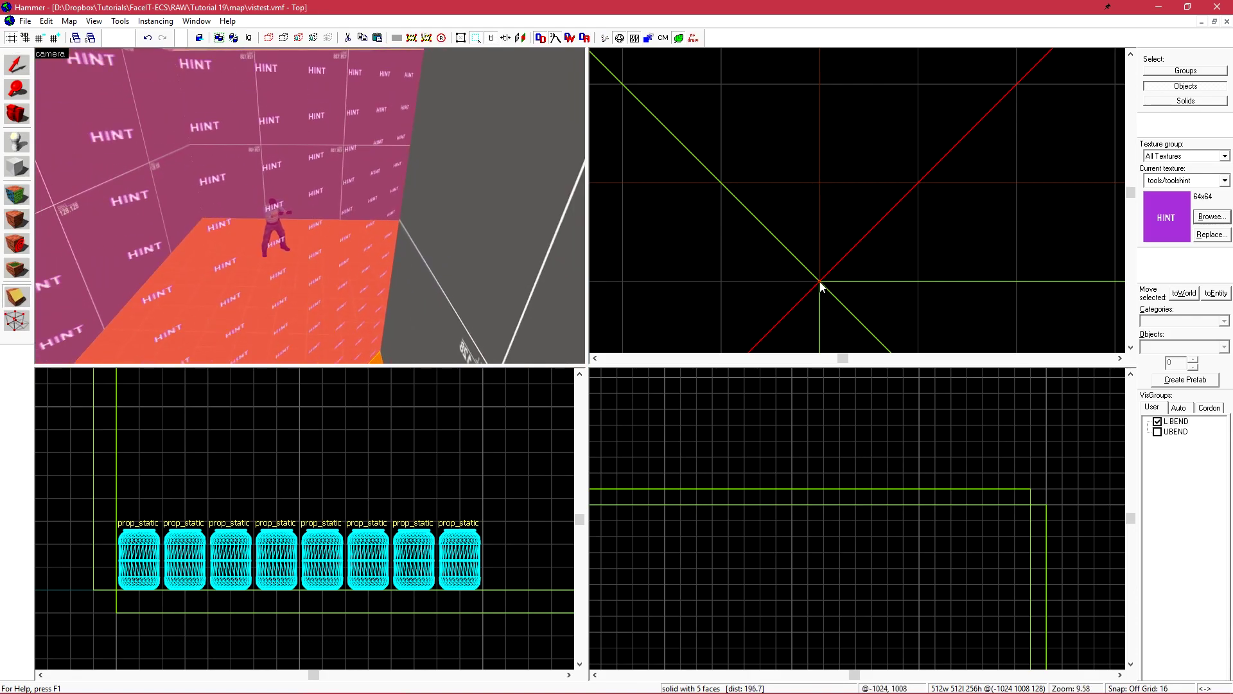
scroll(820, 281, up, 6)
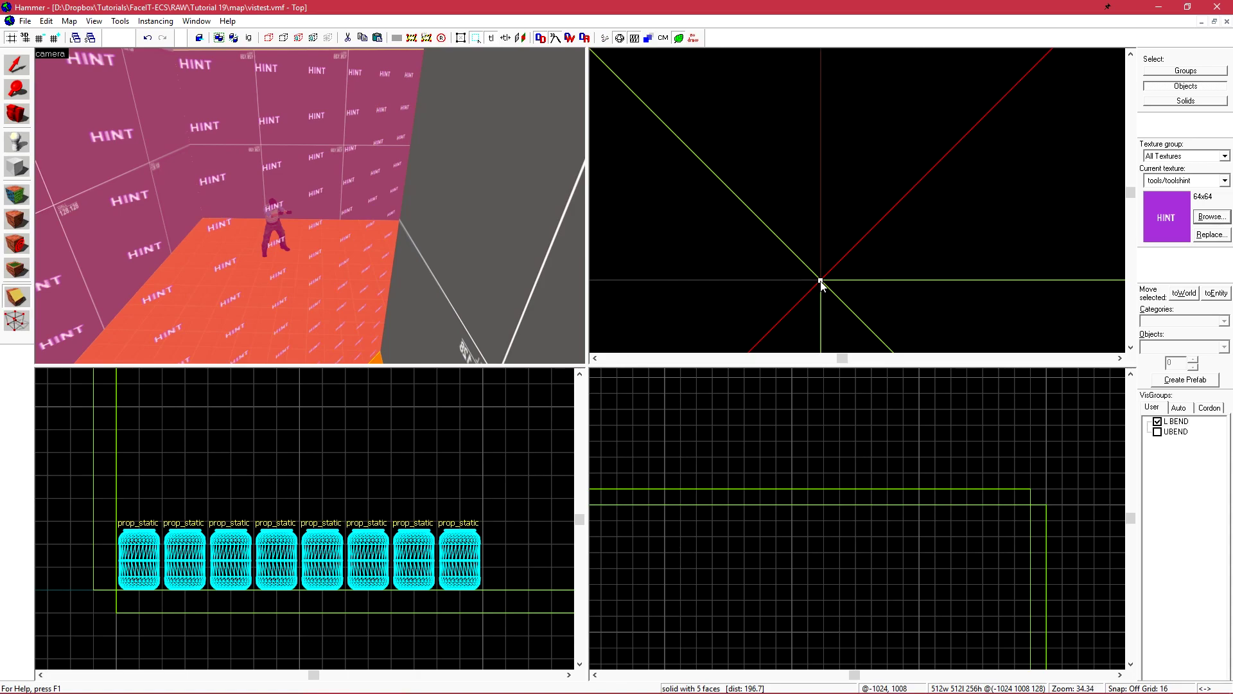
scroll(834, 286, down, 6)
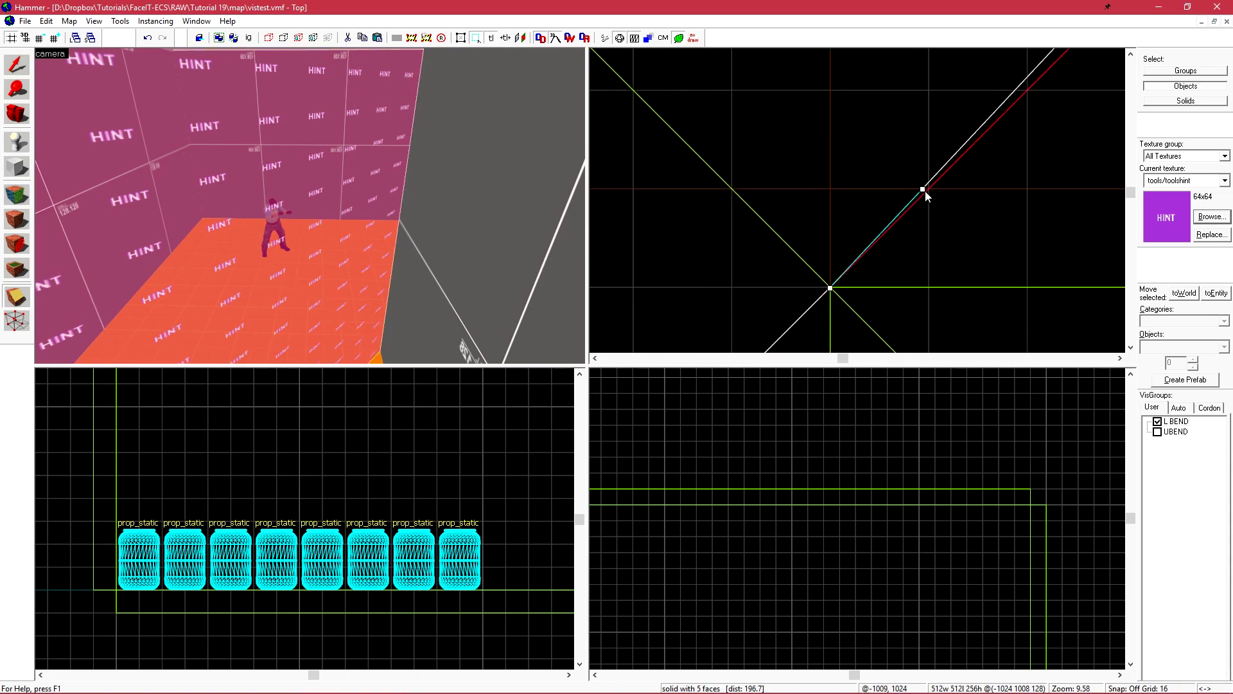
scroll(929, 187, down, 2)
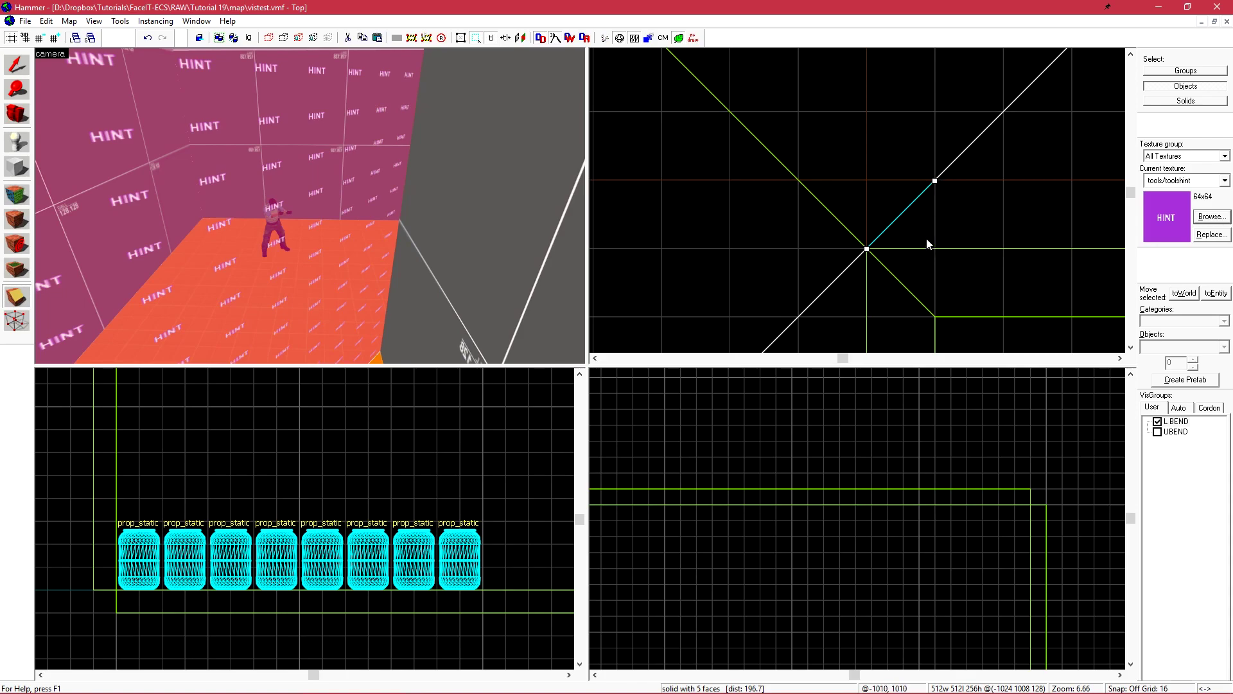
scroll(919, 240, up, 4)
scroll(888, 193, up, 4)
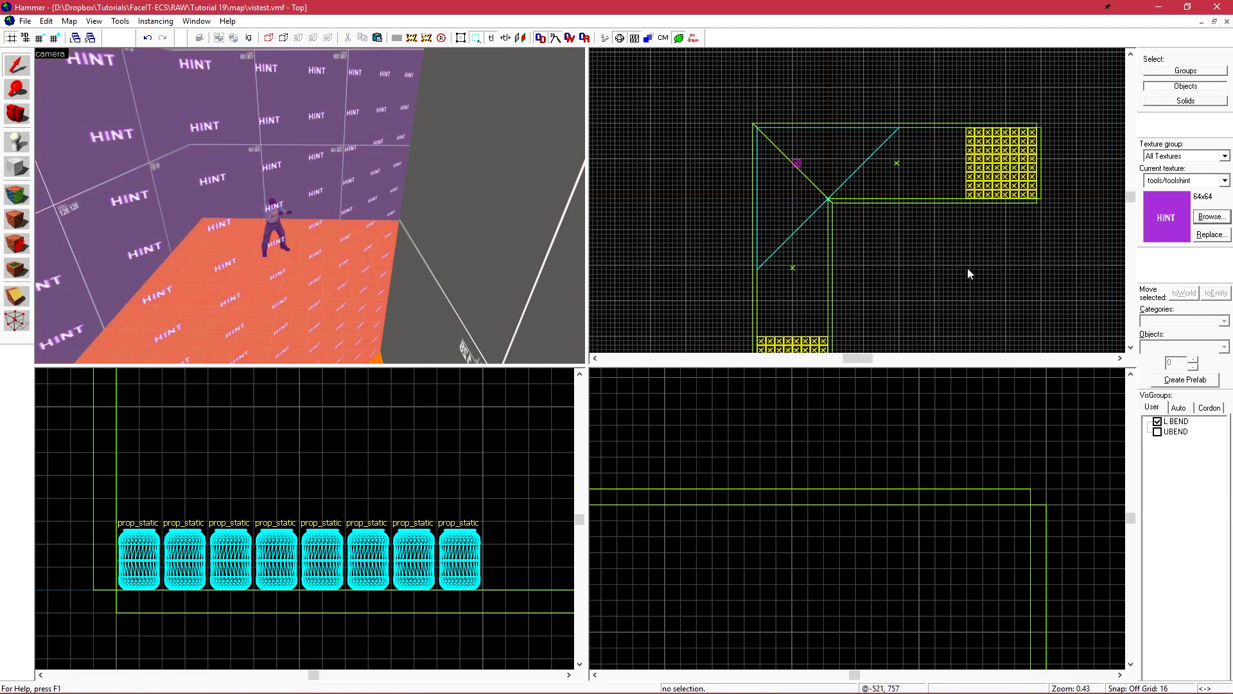
Step: Compile and run the map in Counter-Strike: Global Offensive, and enter mat_leafvis 3 in the console
key(F9)
key(Return)
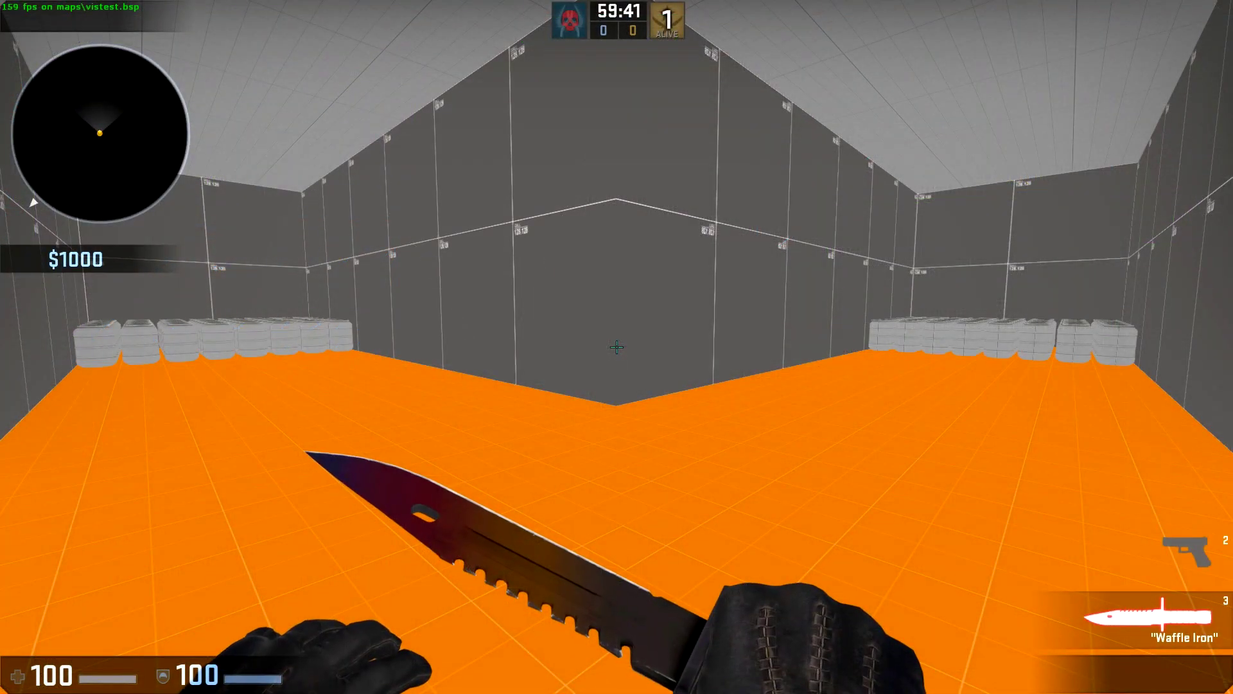
key(grave)
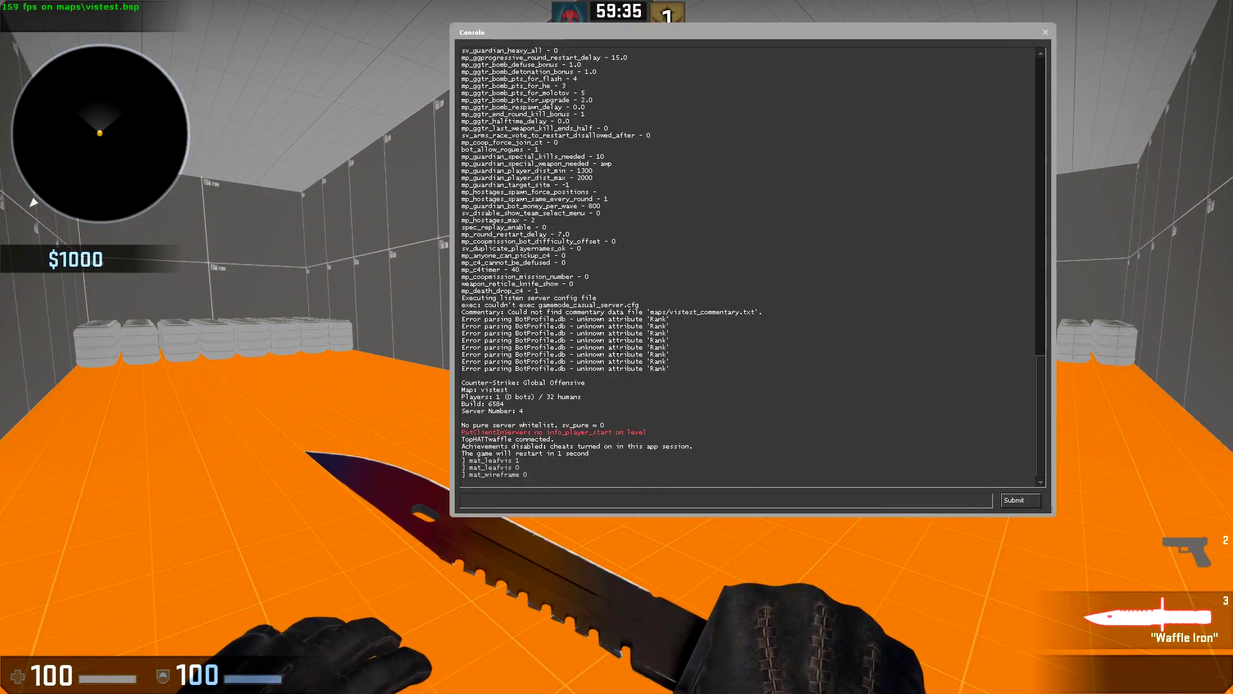
text(_leafvis )
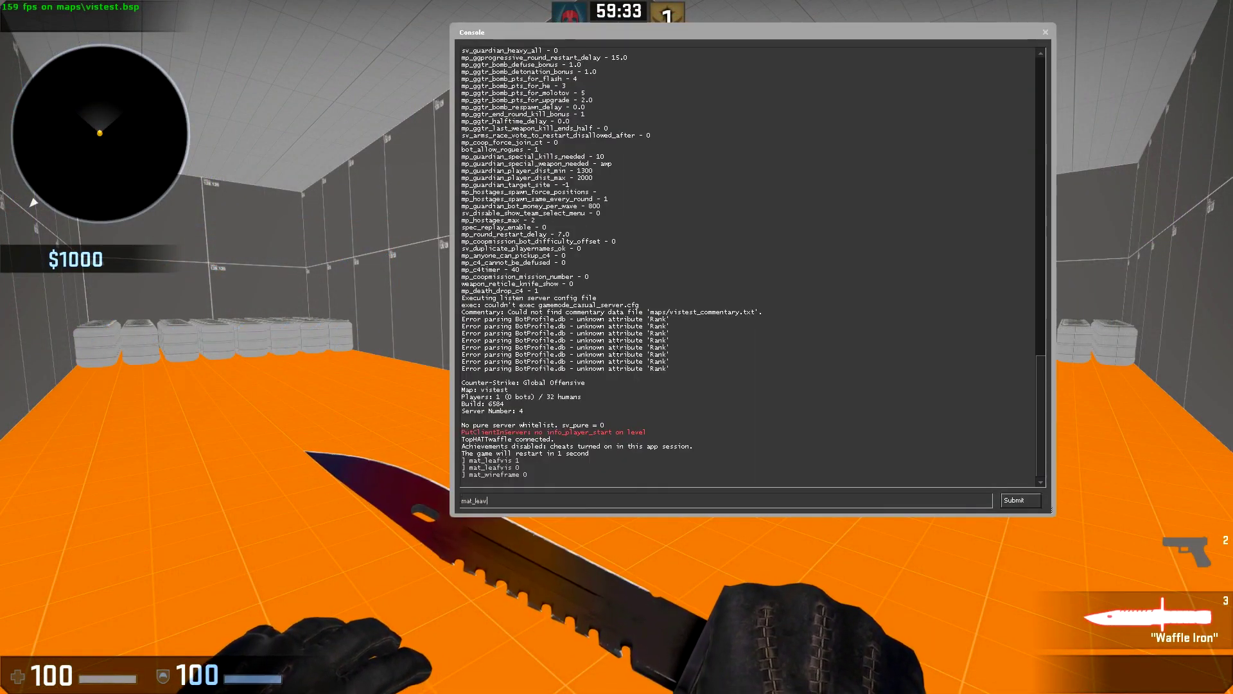
text(1)
key(Return)
key(grave)
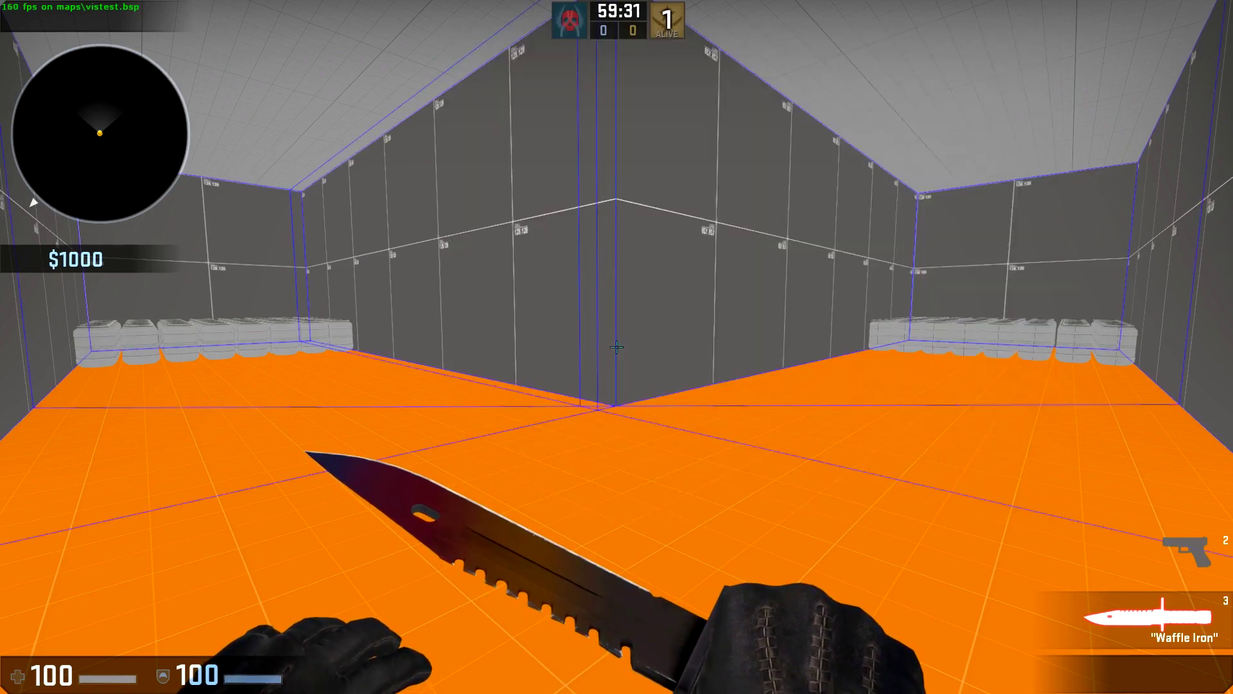
Step: Walk around the L-bend's inner corner and examine how the hint's diagonal divides the visleaves on both sides
key(w)
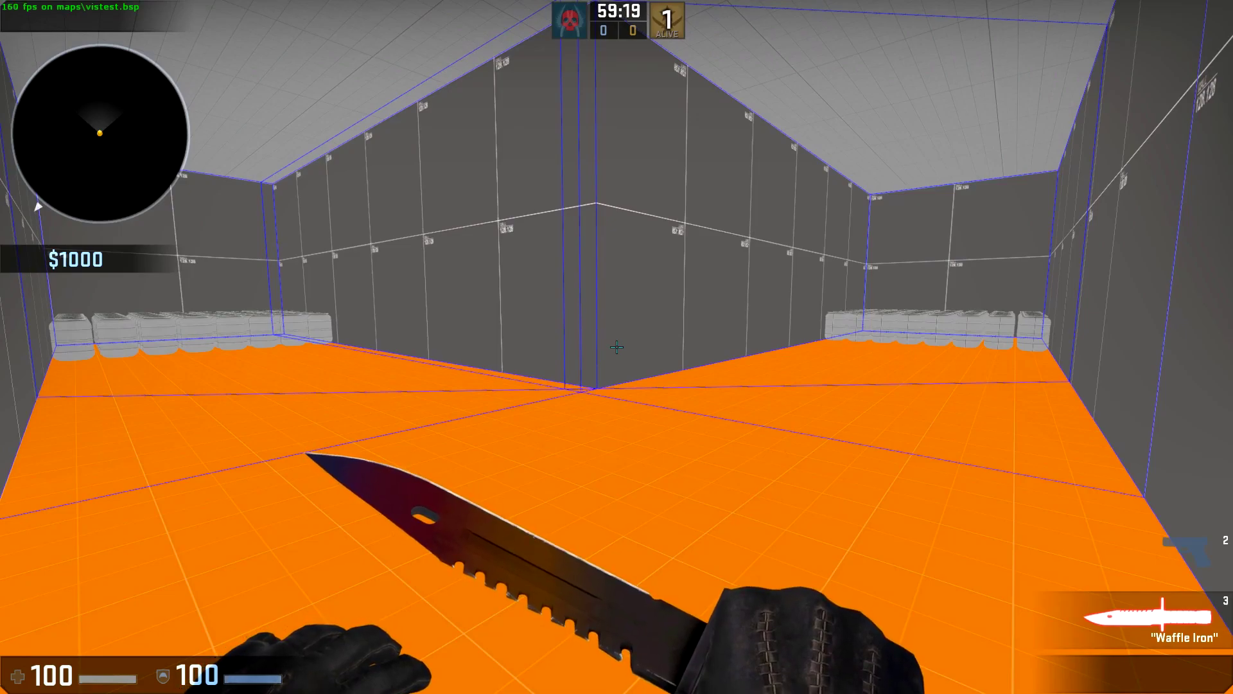
key(w)
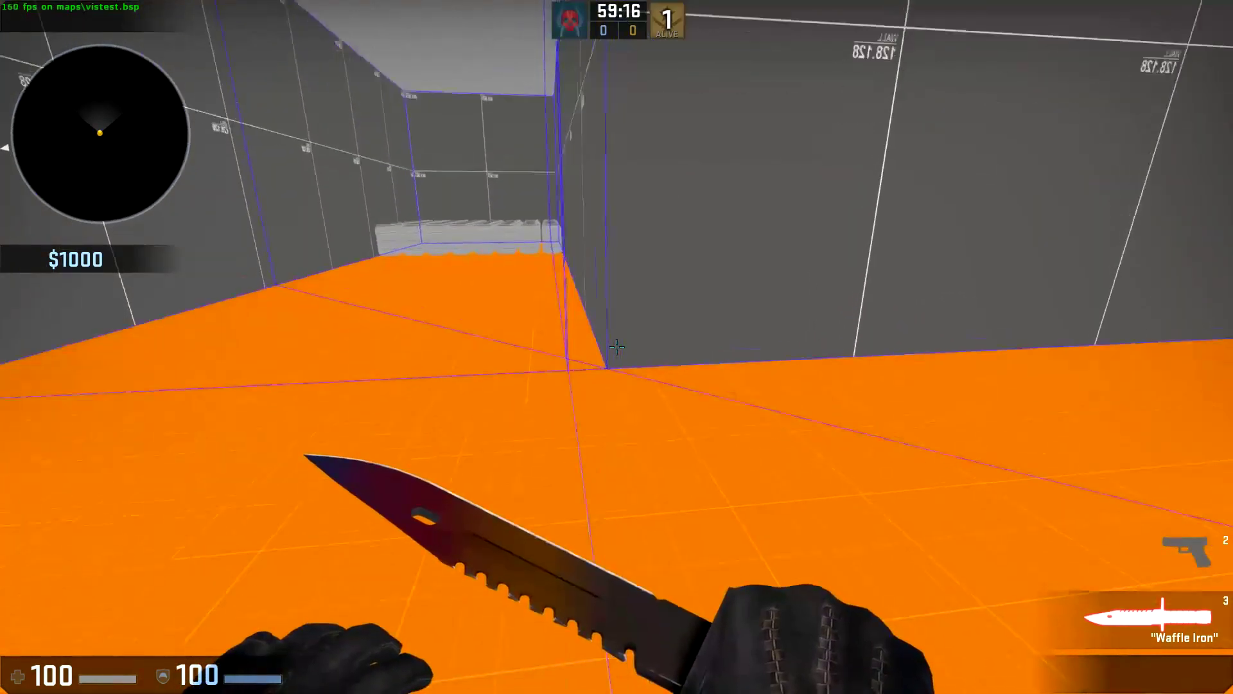
key(w)
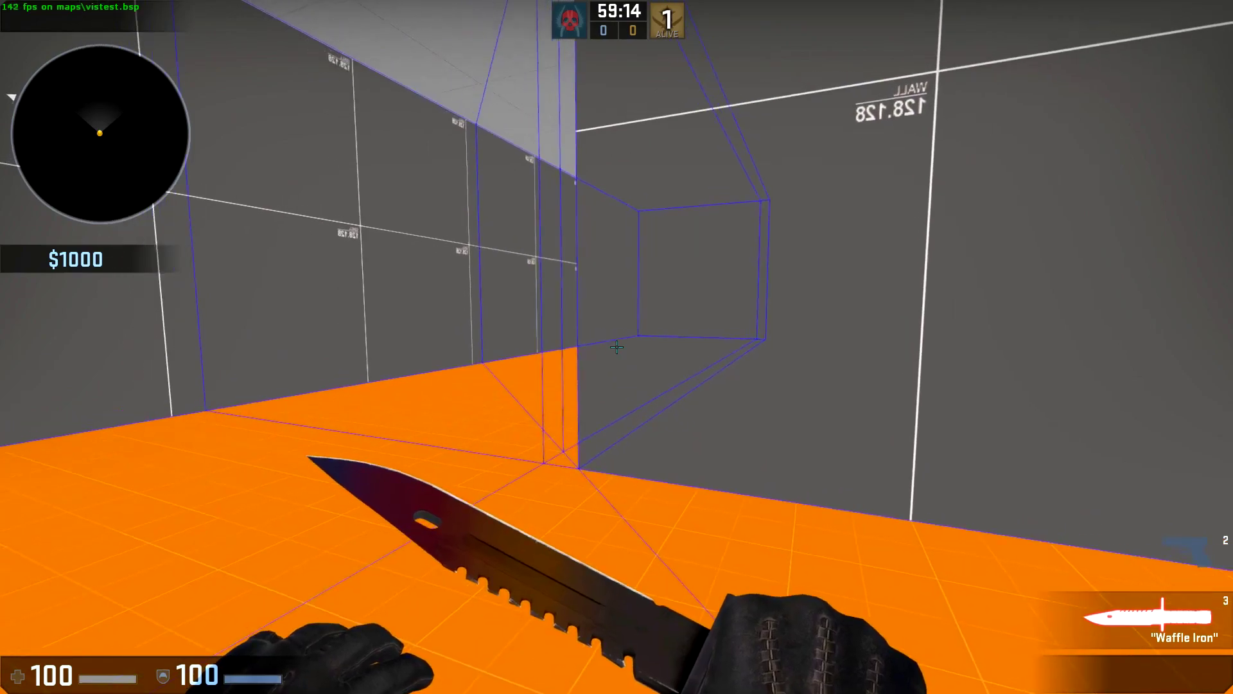
key(d)
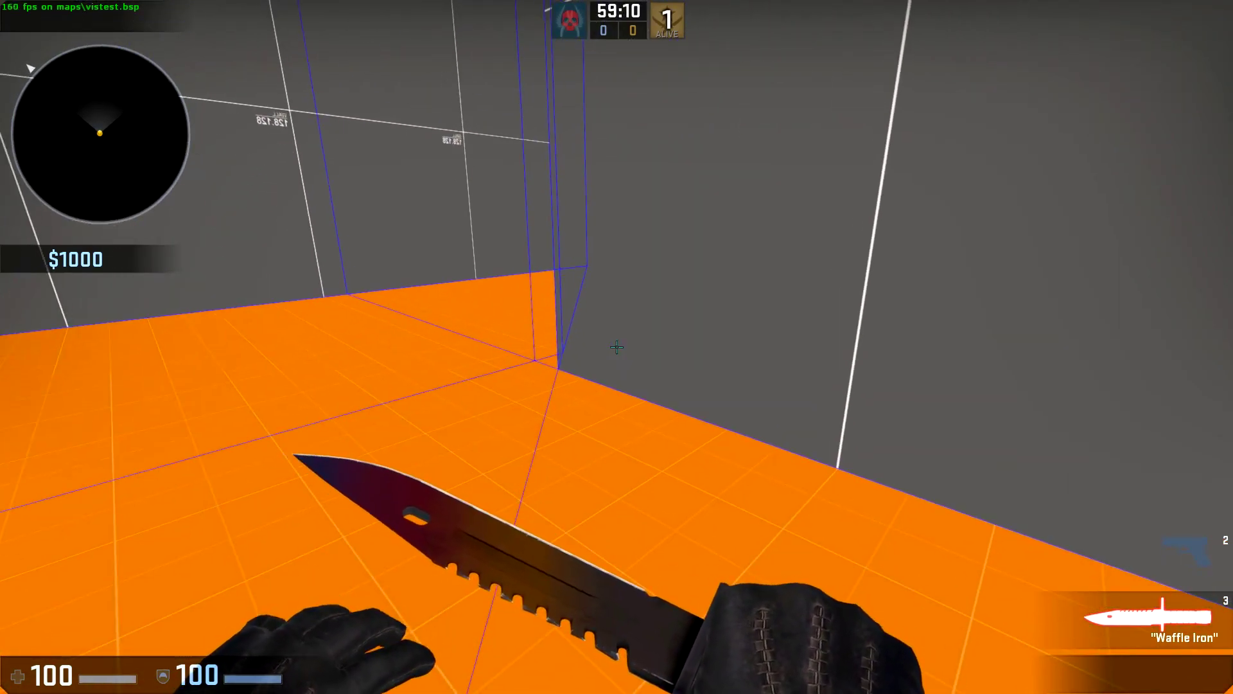
key(s)
click(617, 347)
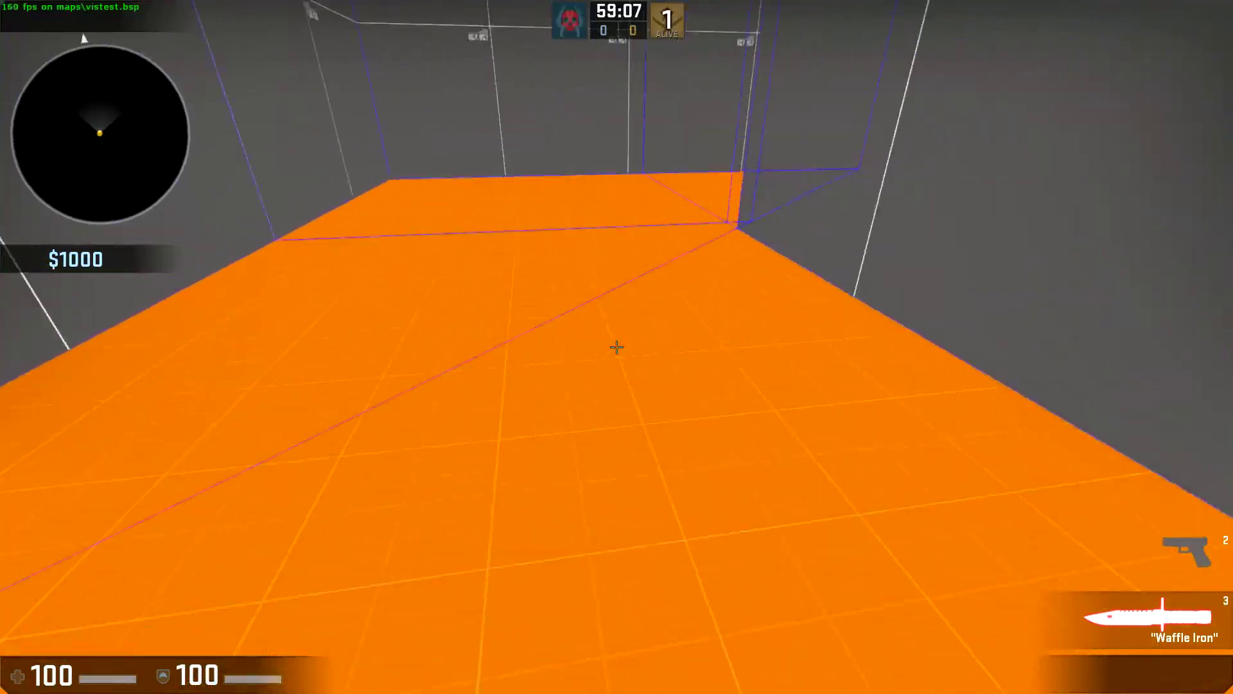
key(w)
key(w)
key(a)
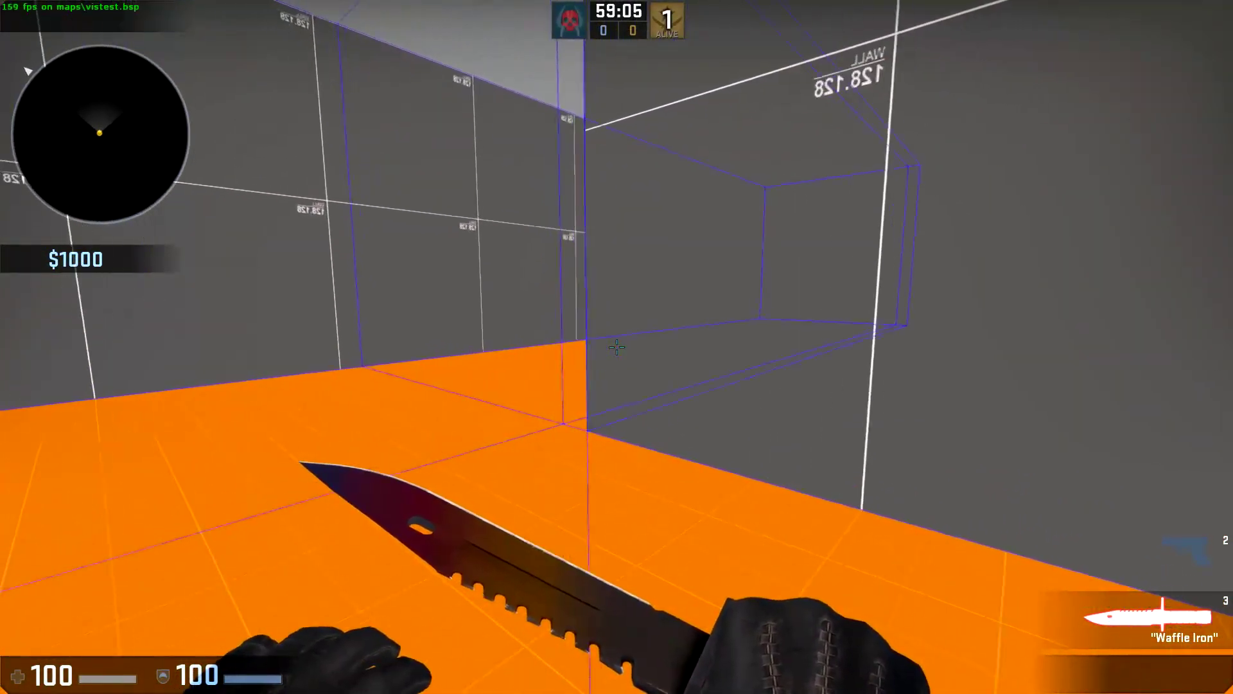
click(616, 347)
key(2)
key(w)
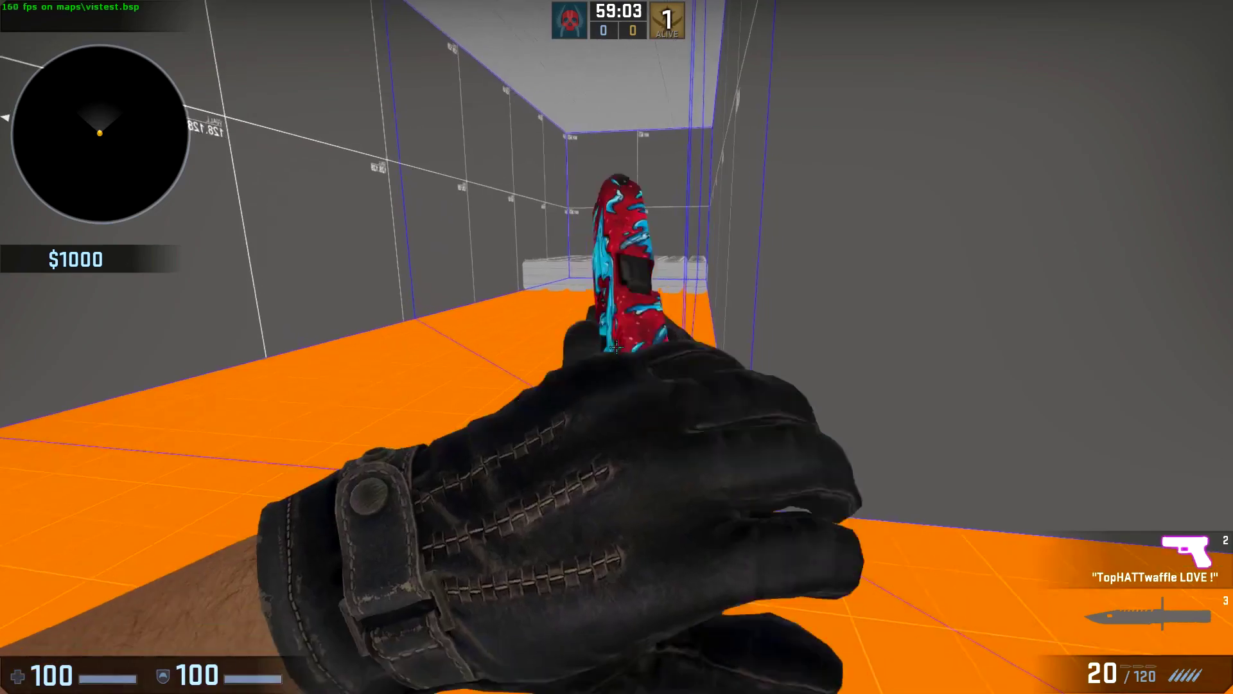
key(a)
key(d)
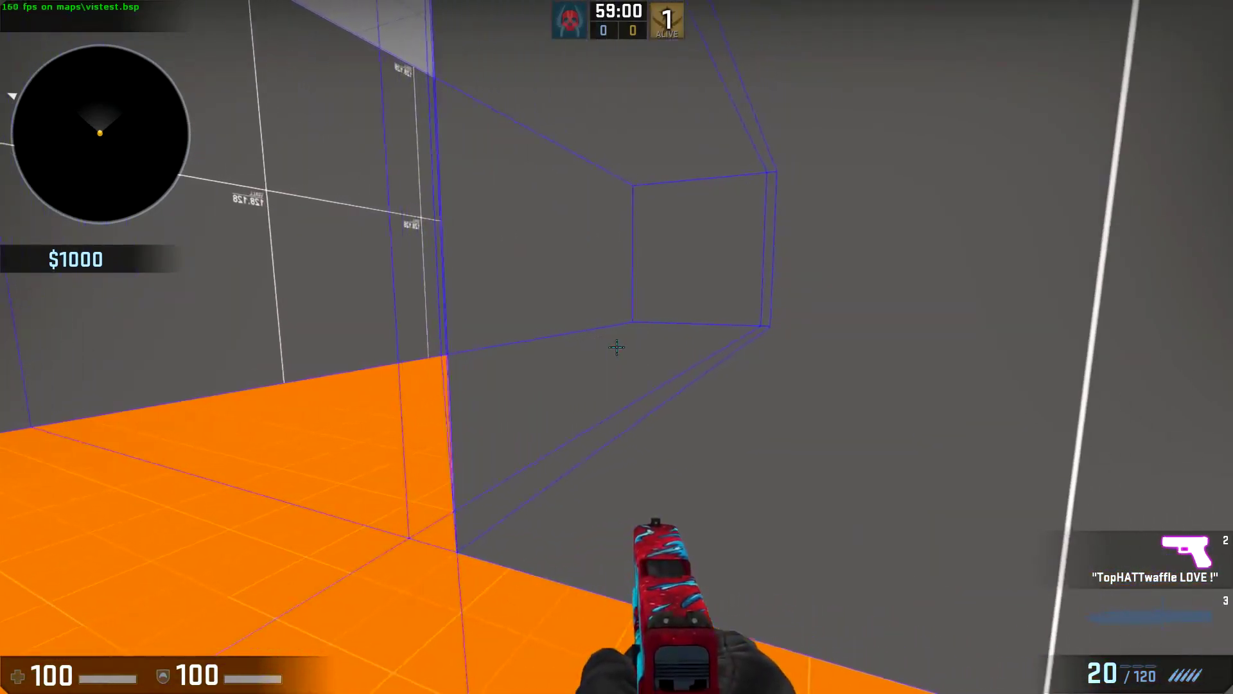
key(a)
Step: Enable the wireframe overlay with the console command mat_wireframe 1, and switch back to the knife
key(grave)
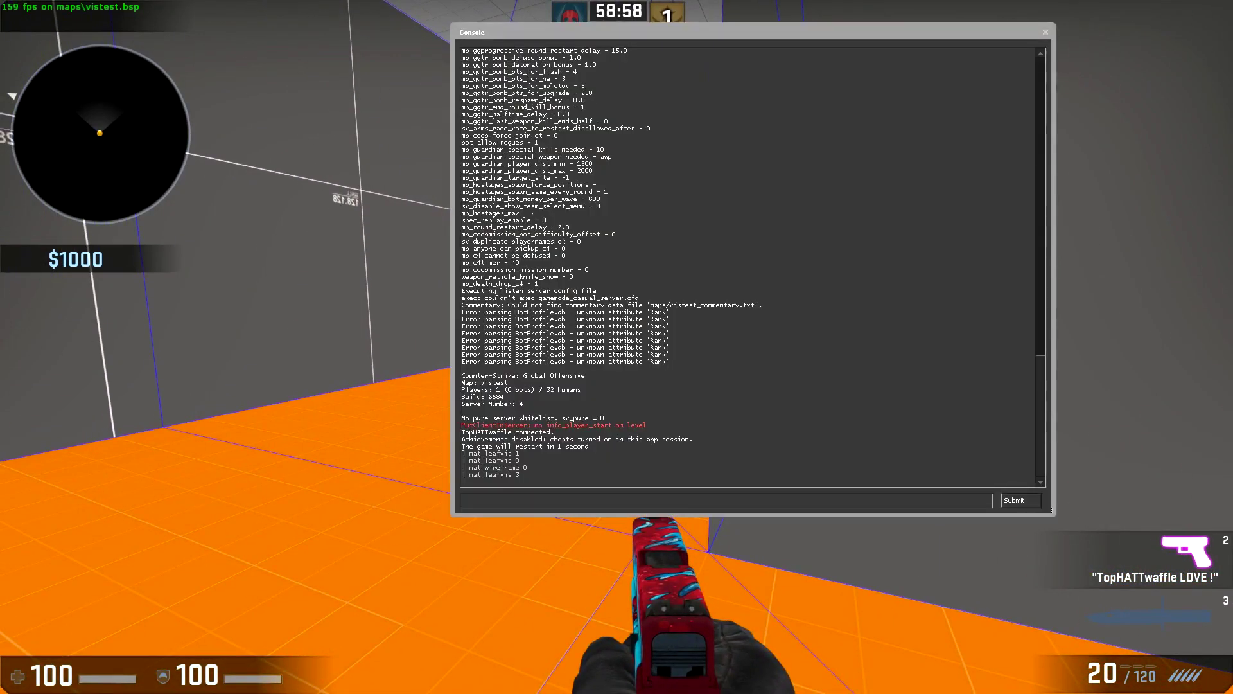
text(mat_wireframe 1)
key(Return)
key(grave)
key(3)
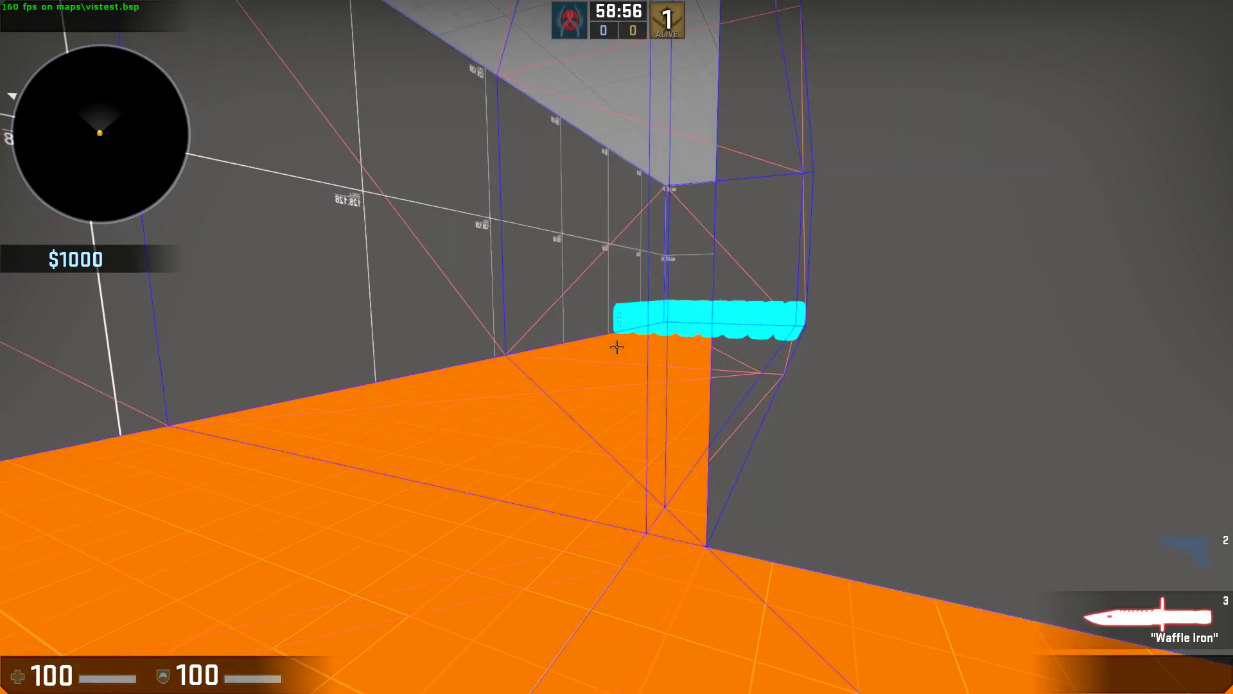
Step: Move back and forth across the hint boundary and examine which props and geometry the other corridor renders
key(s)
key(d)
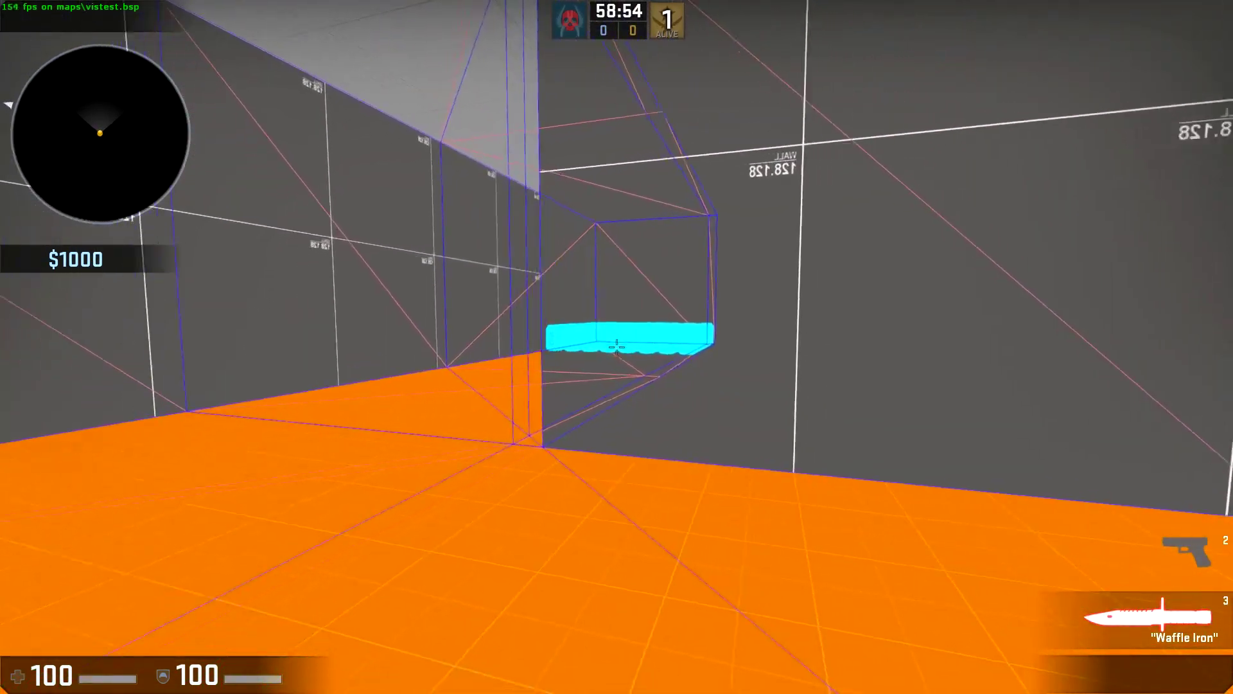
key(s)
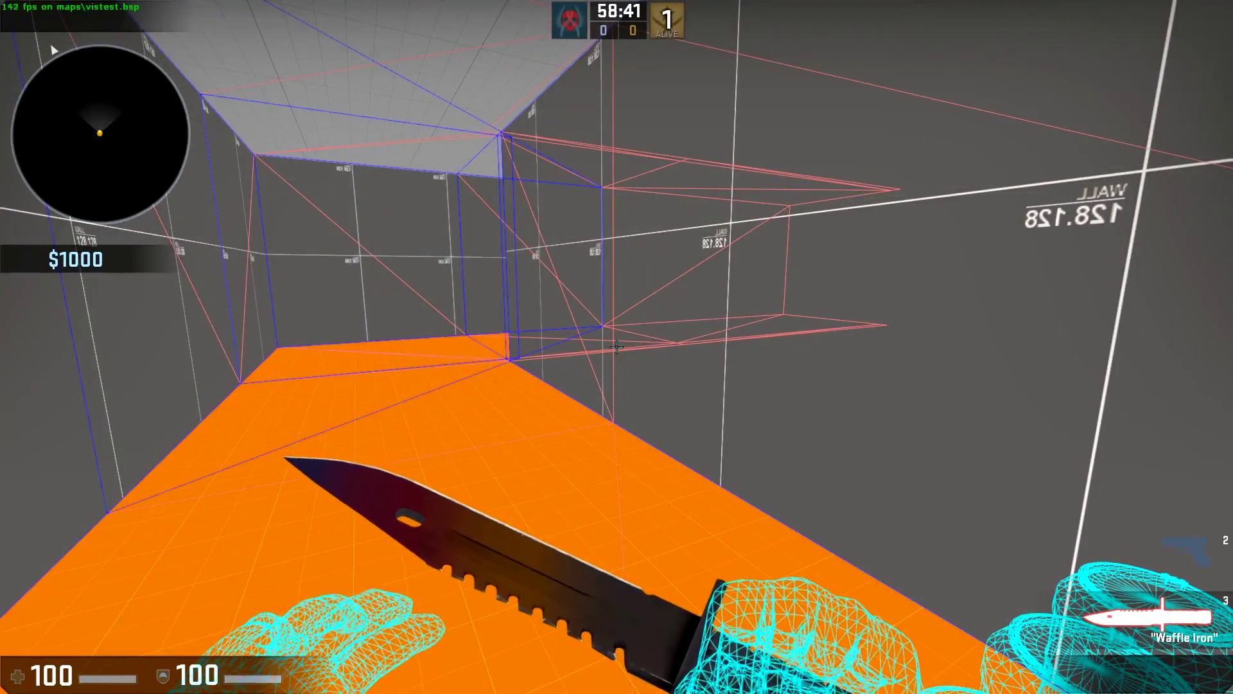
key(w)
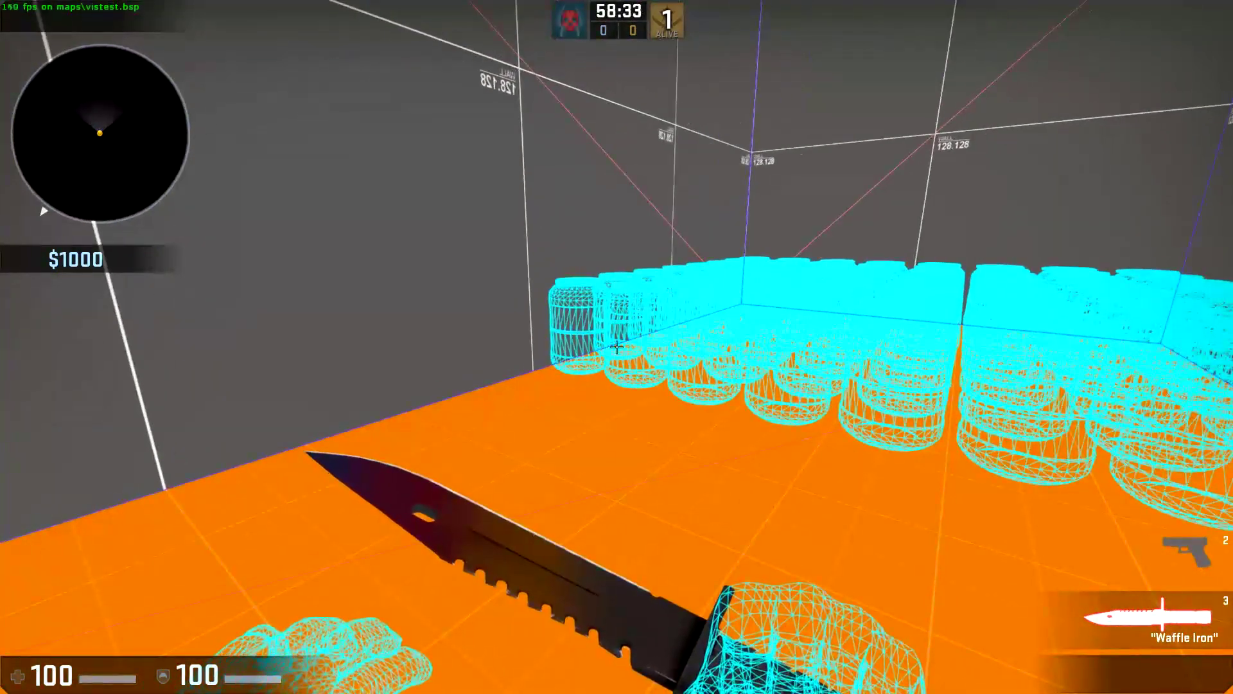
key(a)
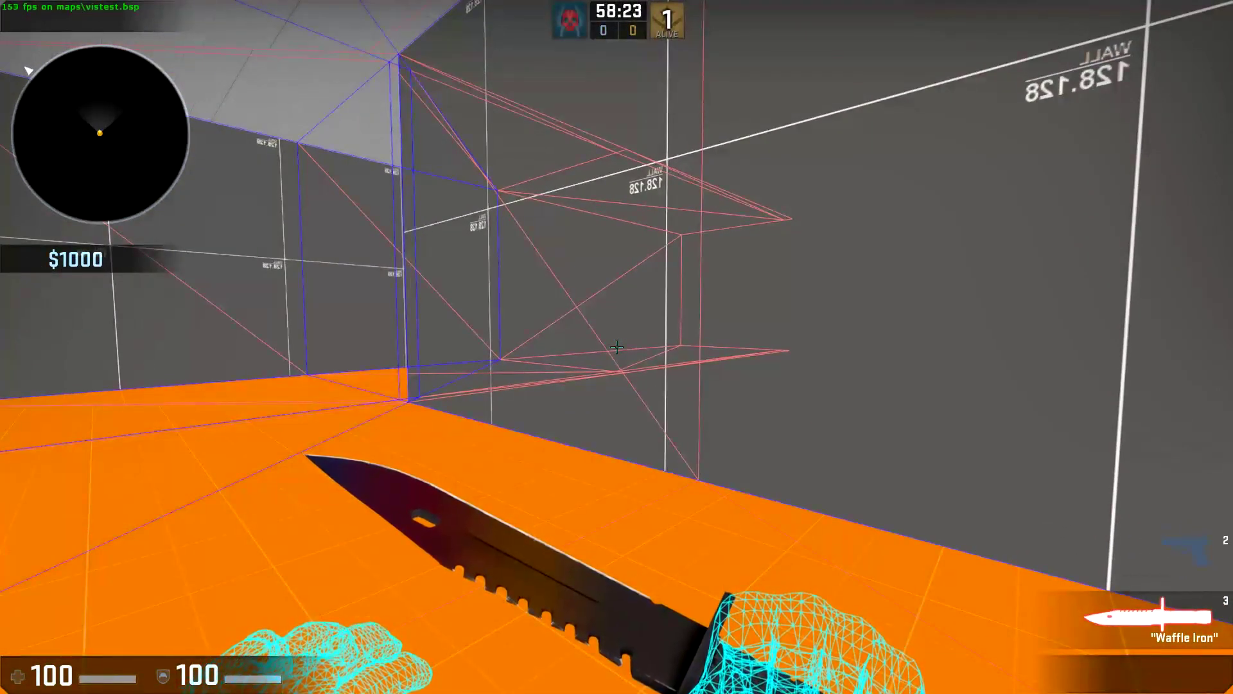
key(w)
key(a)
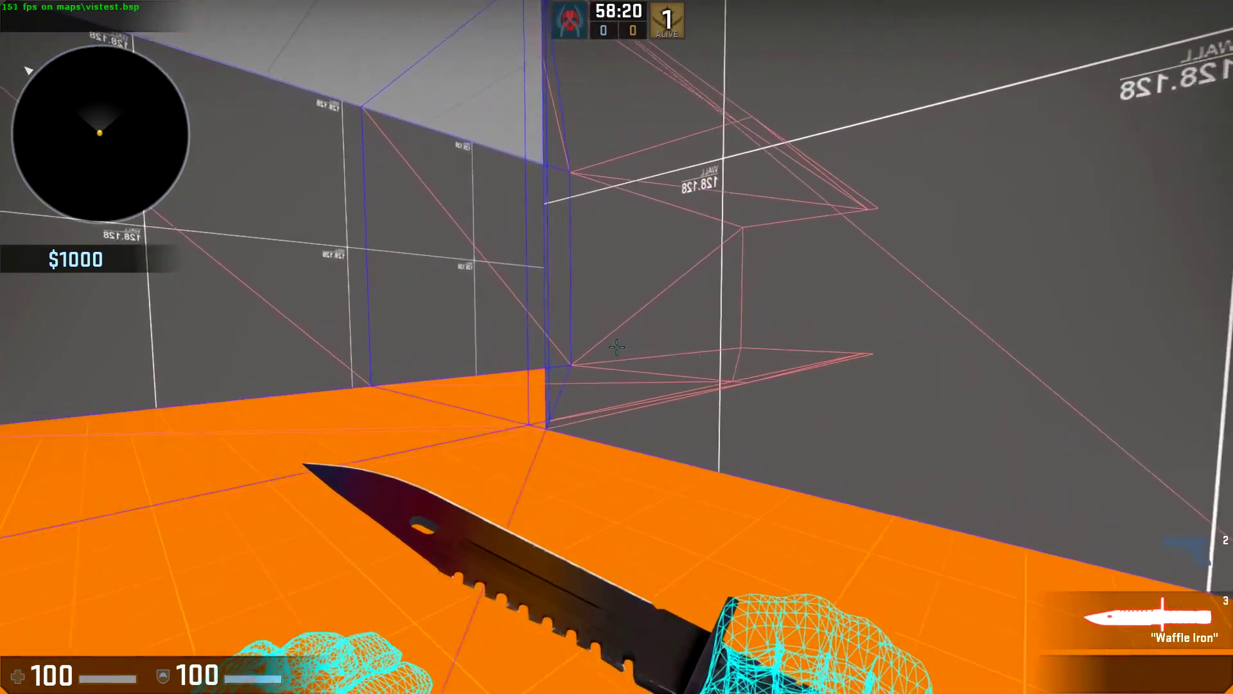
key(a)
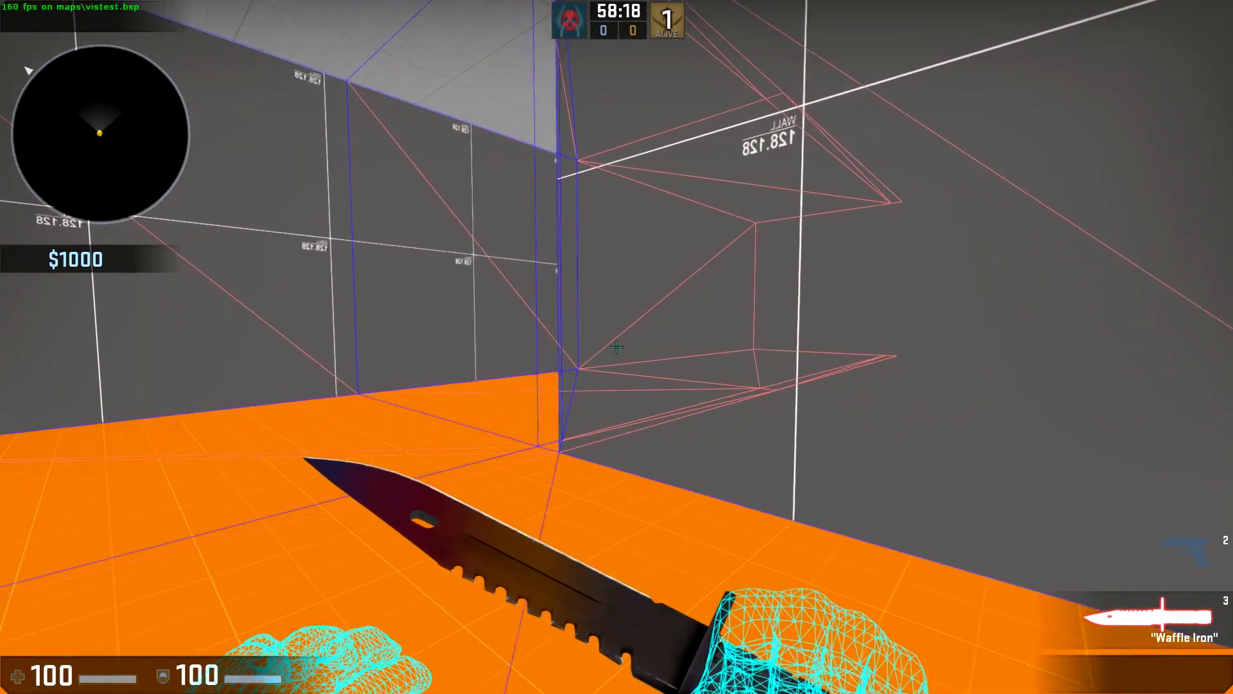
key(a)
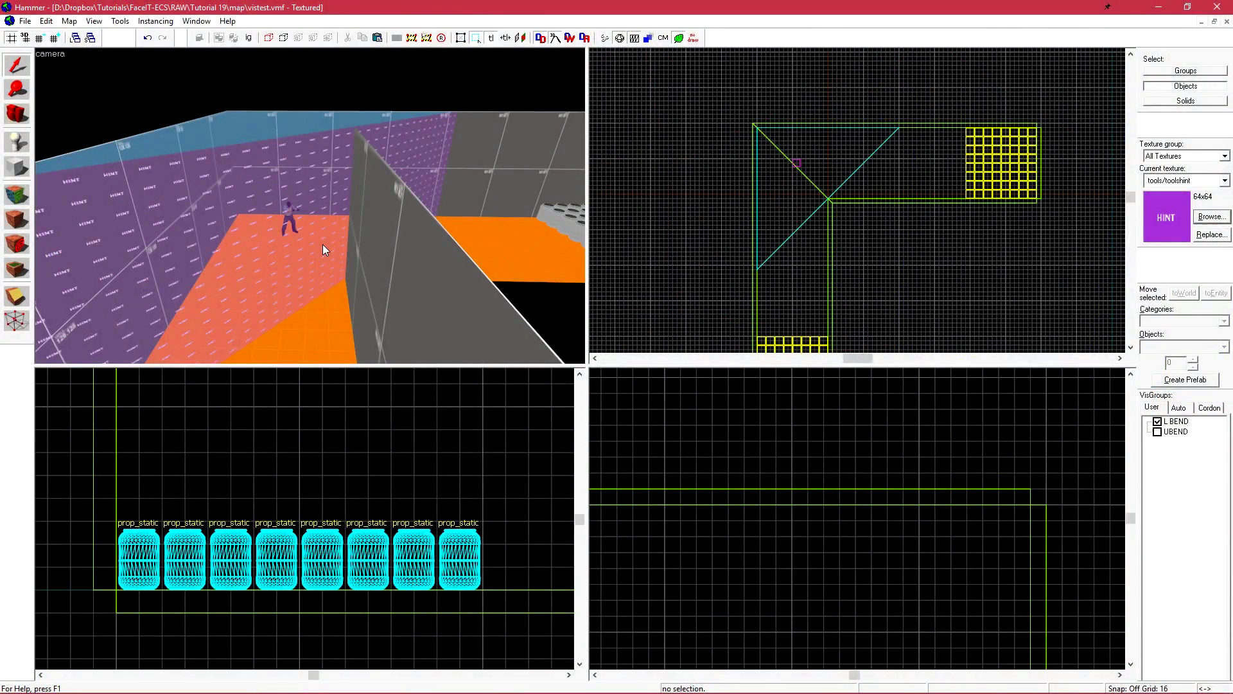
Step: Return to Hammer, hide the L BEND visgroup, show UBEND, and delete the diagonal hint block
click(1158, 421)
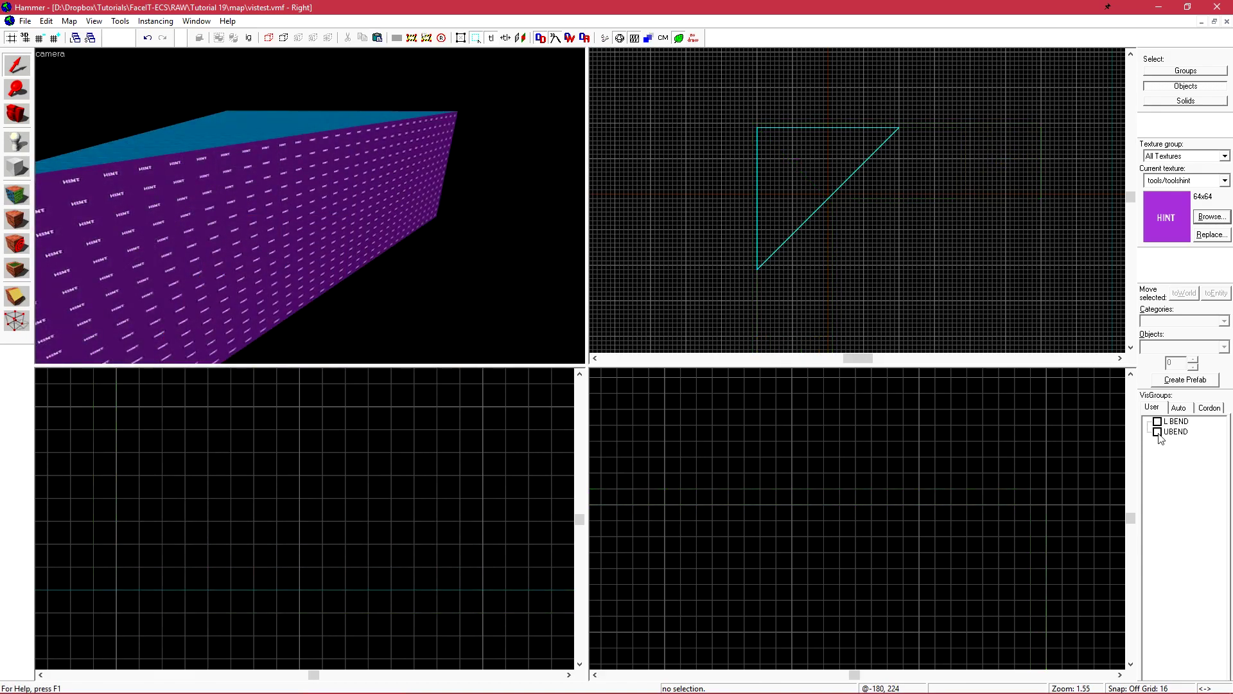
click(1158, 431)
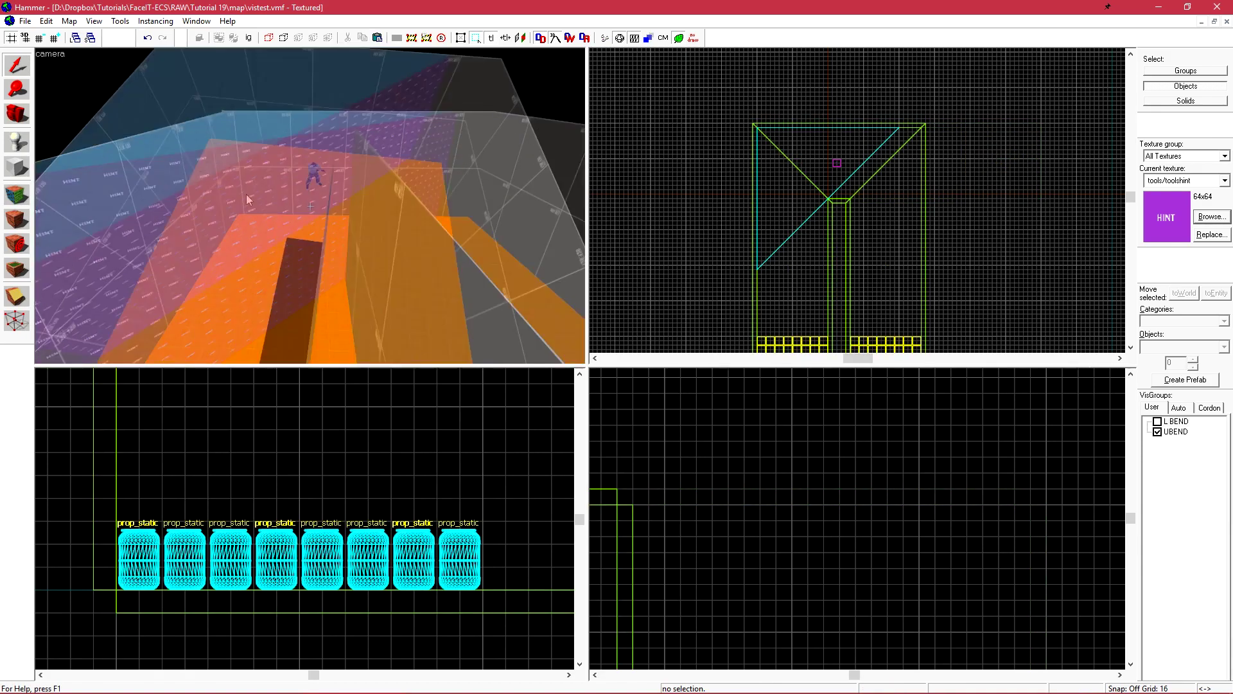
click(245, 194)
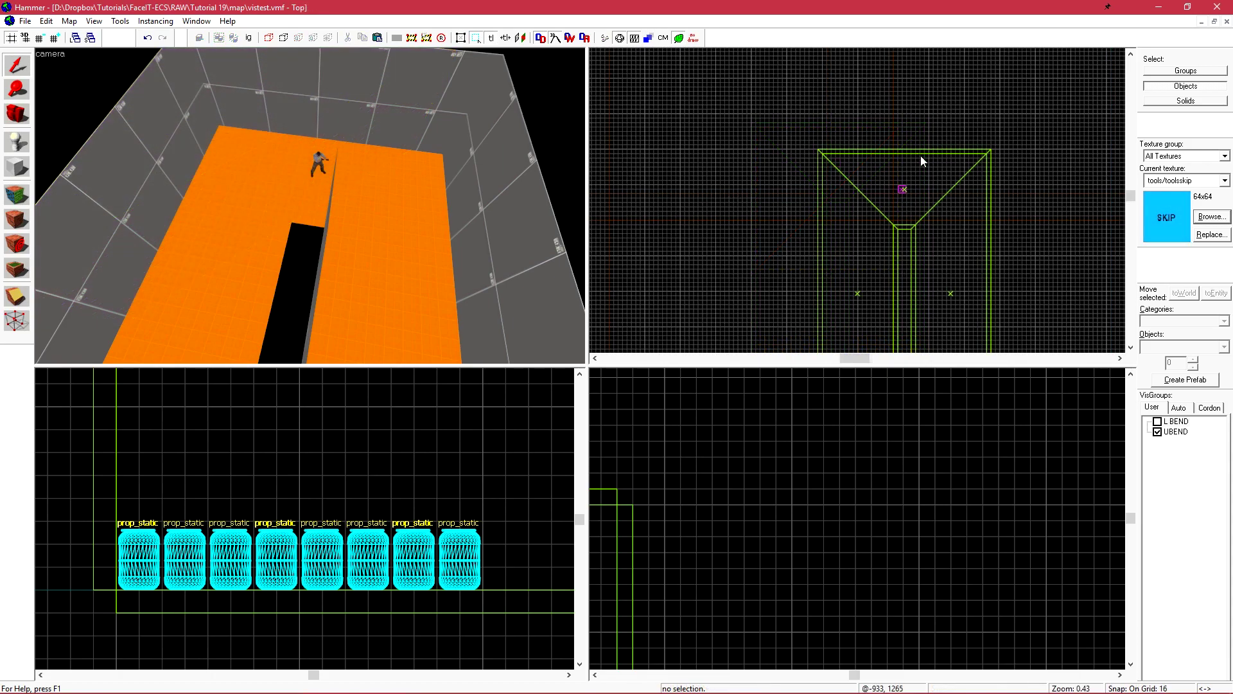
Step: Create a tools/toolsskip block filling the U-bend's connecting section, with its edge flush with the end of the dividing wall
key(shift+b)
mouse_move(982, 224)
mouse_down()
mouse_move(865, 189)
mouse_move(821, 152)
mouse_up()
scroll(842, 222, up, 5)
key(Return)
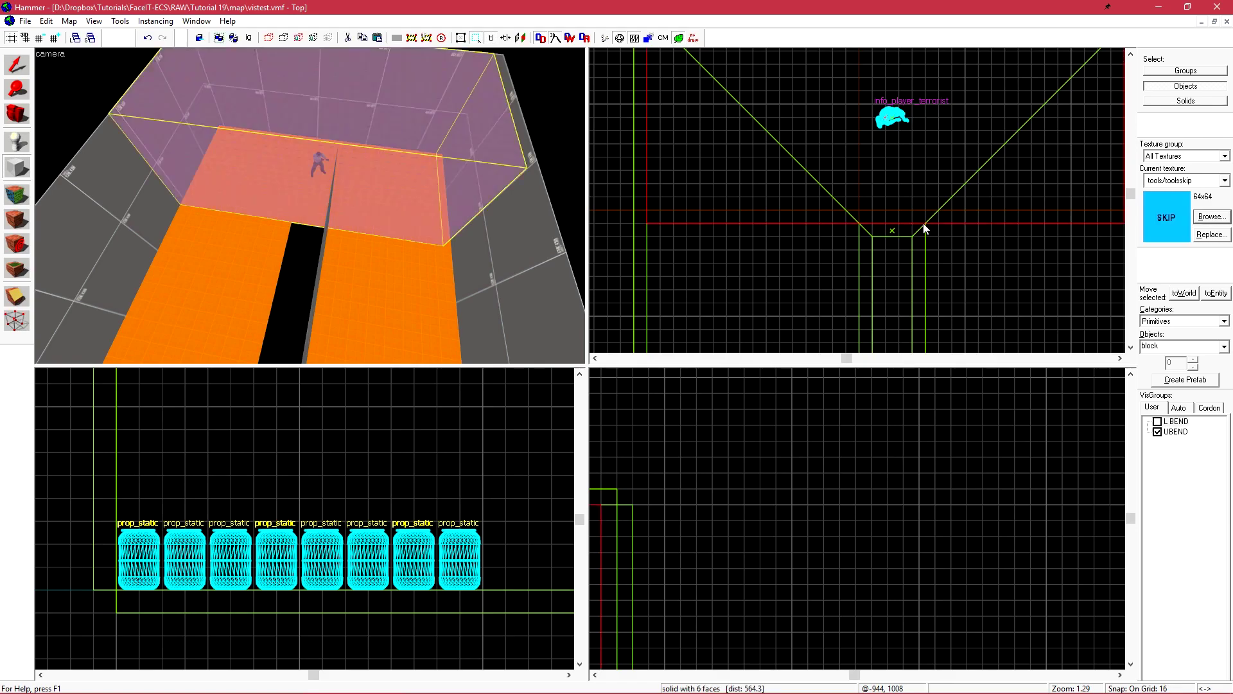
Step: Apply tools/toolshint to the skip block's face across the corridors with the Face Edit Sheet, and return to the Selection tool
key(z)
key(w)
key(z)
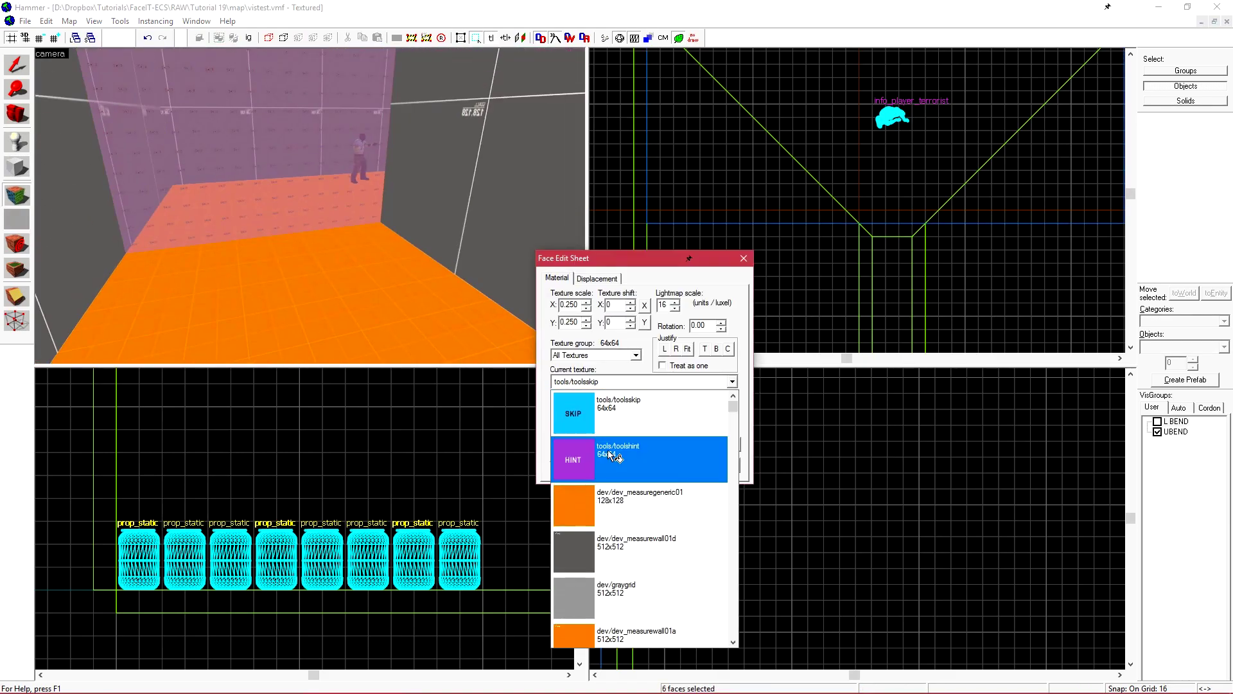
click(610, 452)
right_click(201, 64)
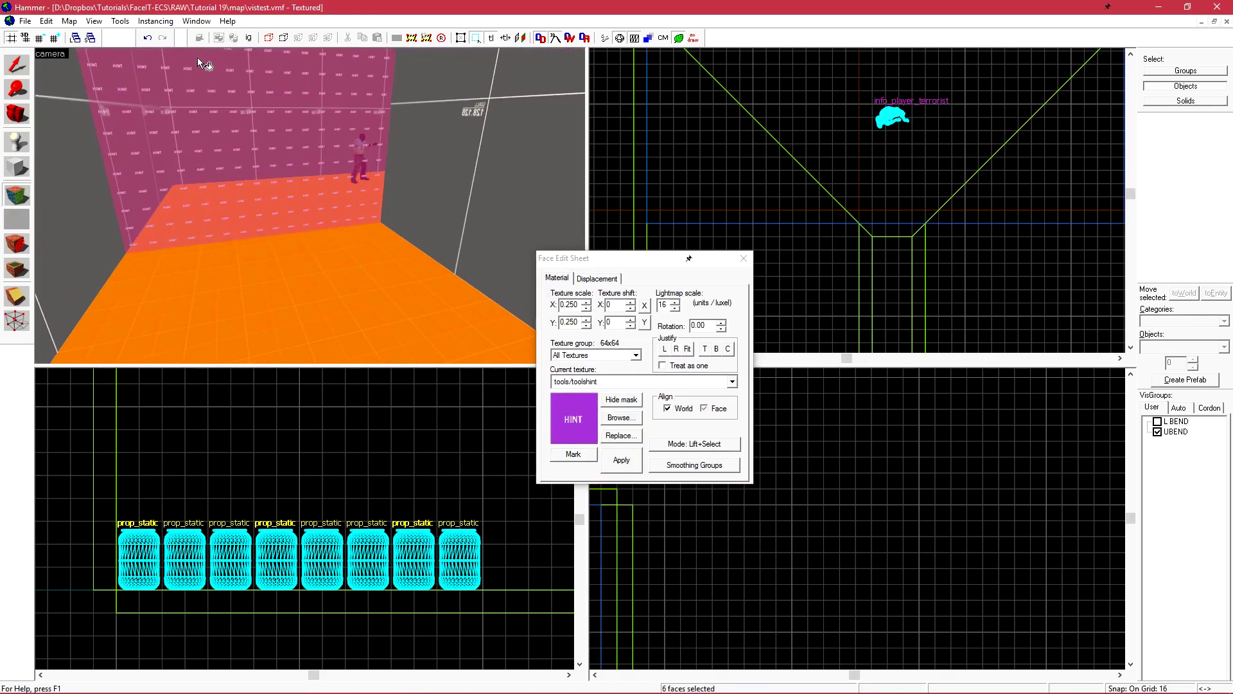
key(shift+s)
Step: Check the hint face from down the corridor, and compile and run the U-bend map in Counter-Strike: Global Offensive
key(z)
key(s)
key(z)
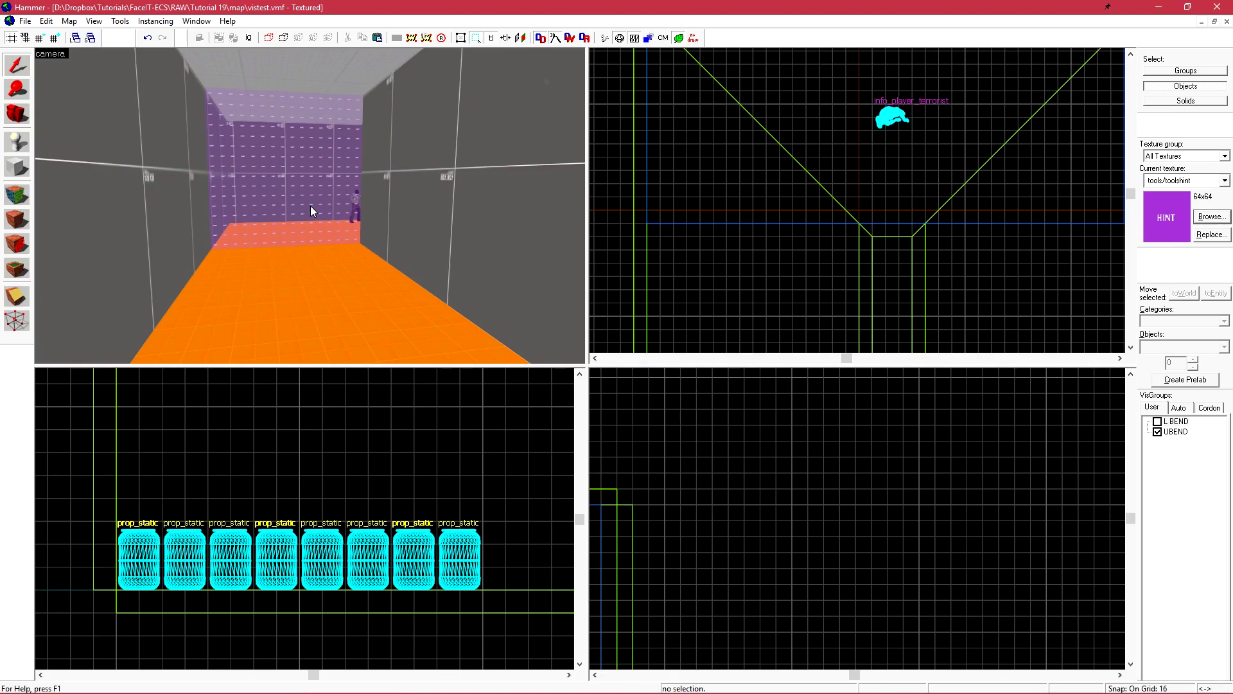
key(F9)
click(705, 429)
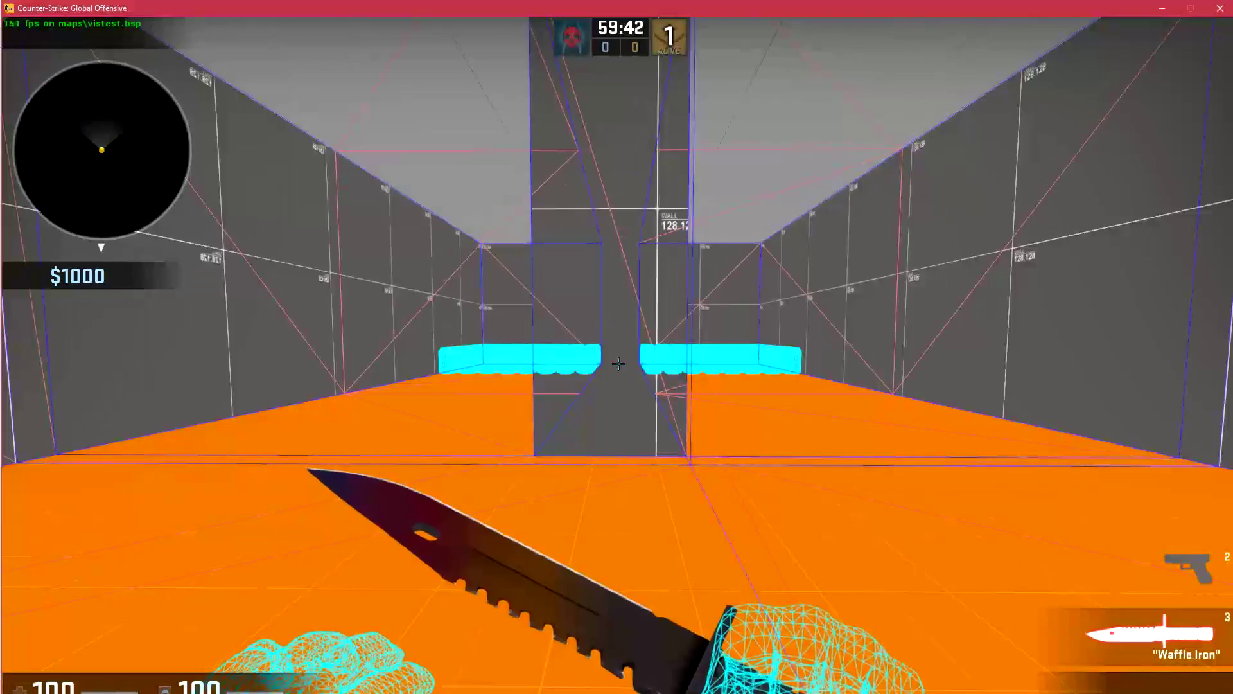
Step: Look around the end of the dividing wall in game and examine how the U-bend's leaf boundaries and corridor props are drawn
key(a)
key(d)
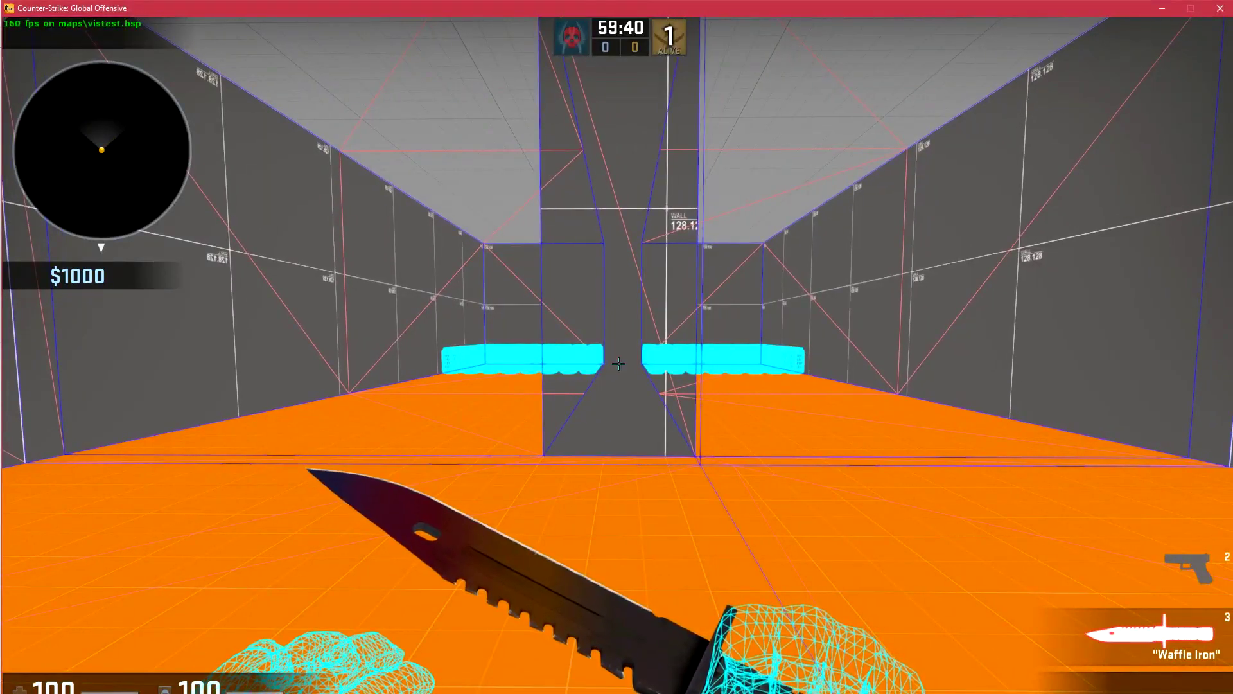
click(619, 363)
click(619, 364)
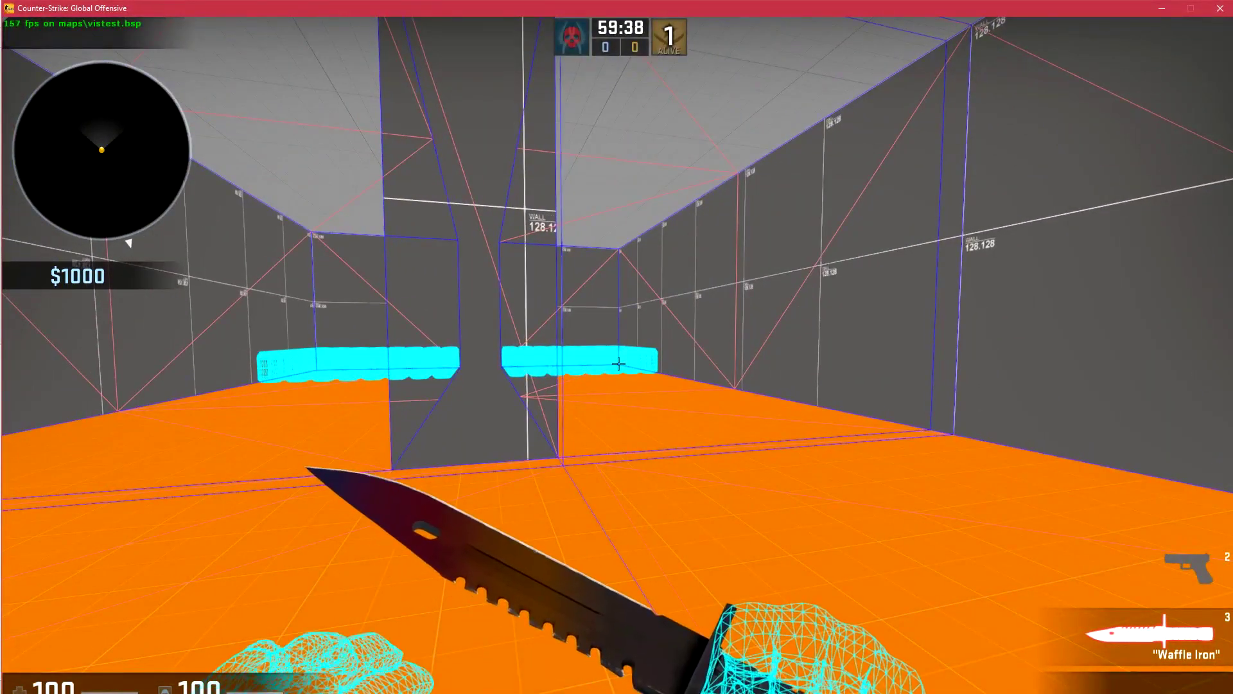
key(d)
key(a)
click(619, 363)
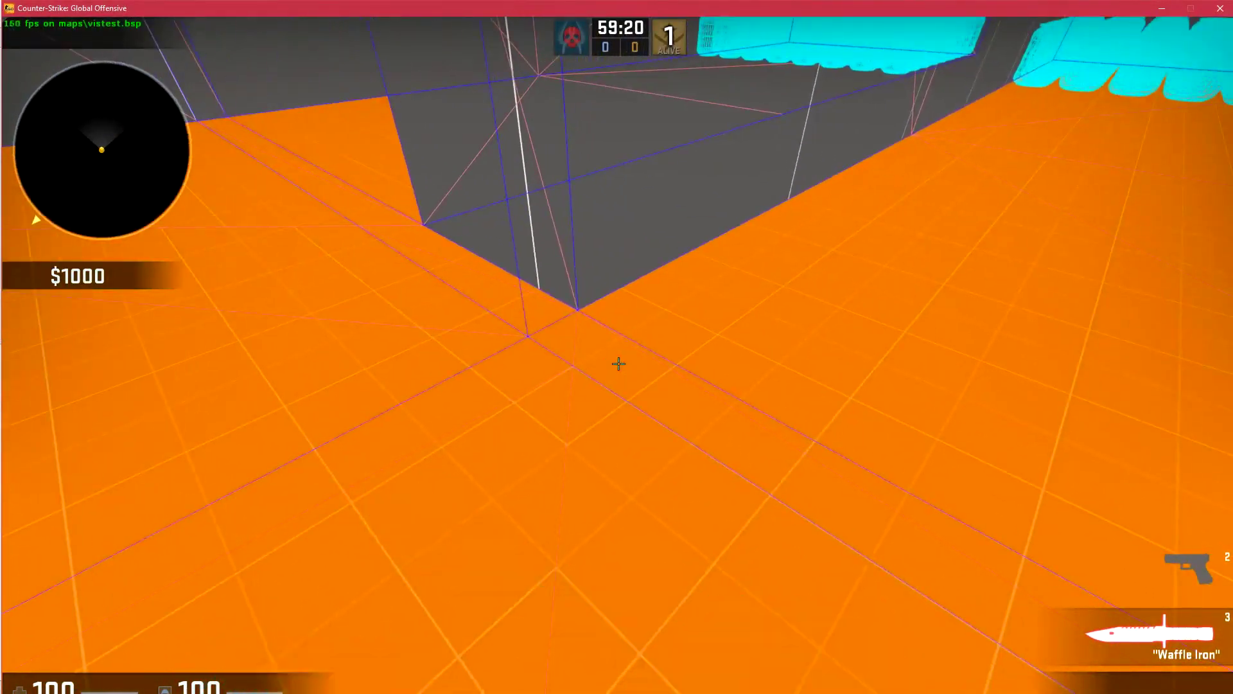
key(d)
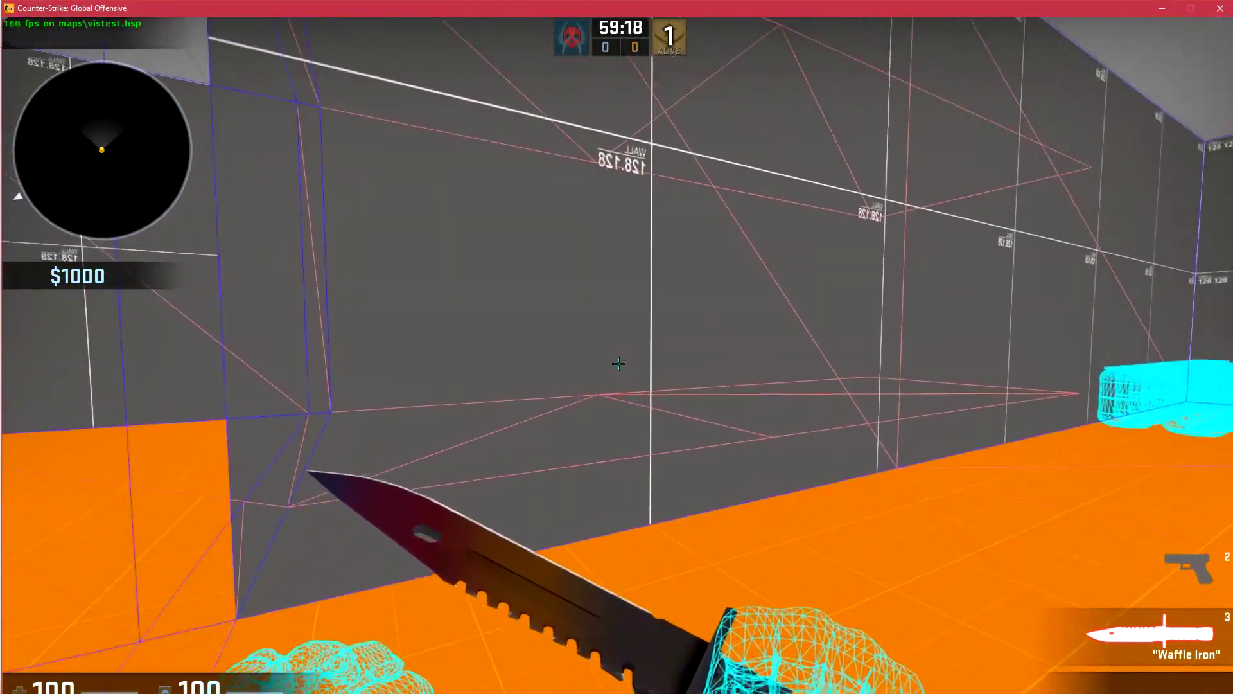
key(s)
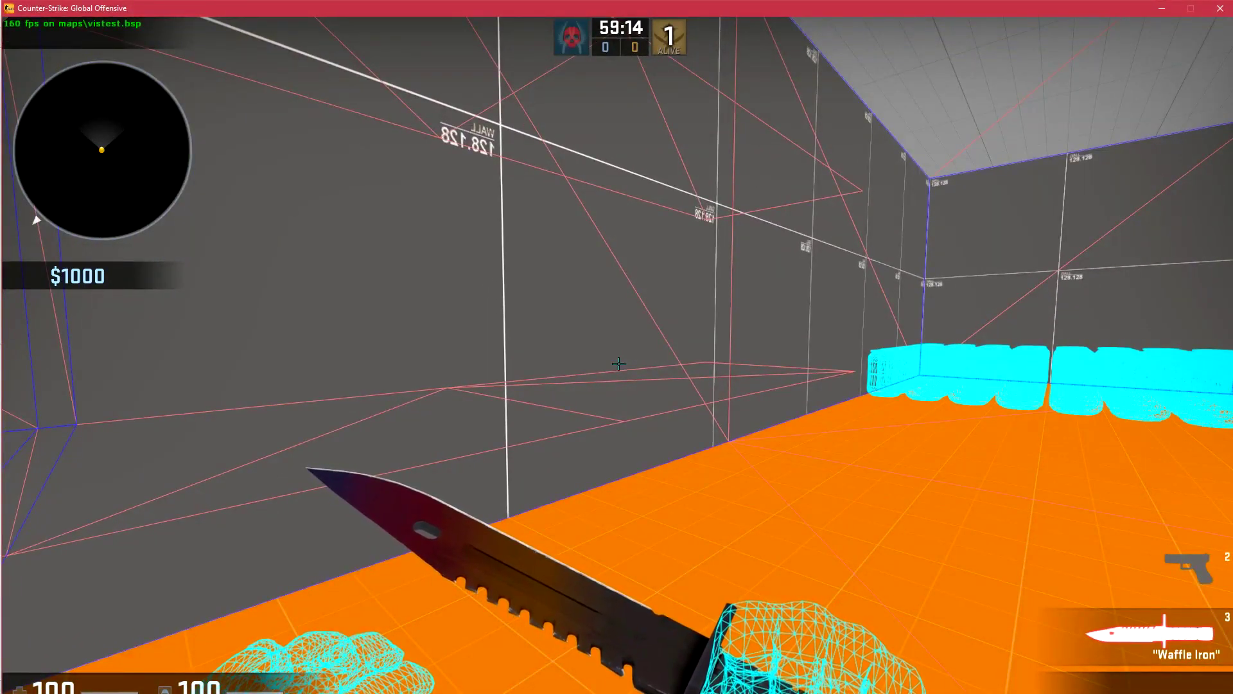
key(d)
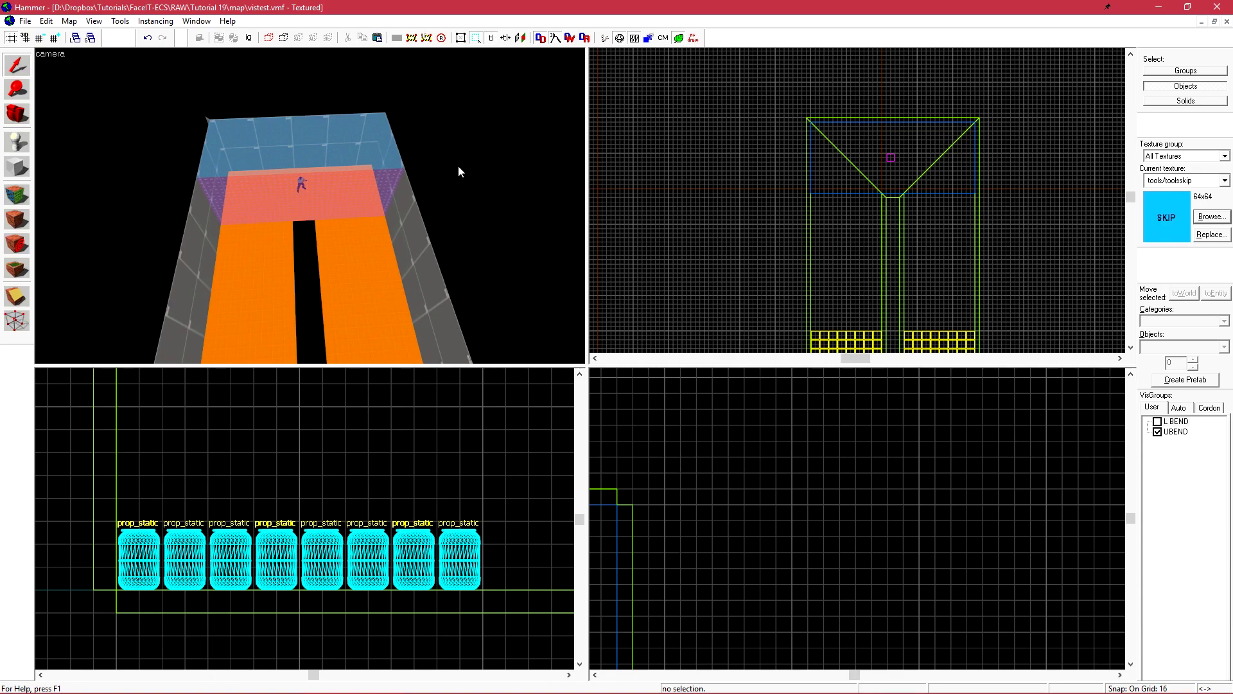
Step: Create a 624 × 576 × 256 tools/toolsskip block over the U-bend's end and clip it diagonally through the dividing wall's corner
scroll(691, 117, up, 4)
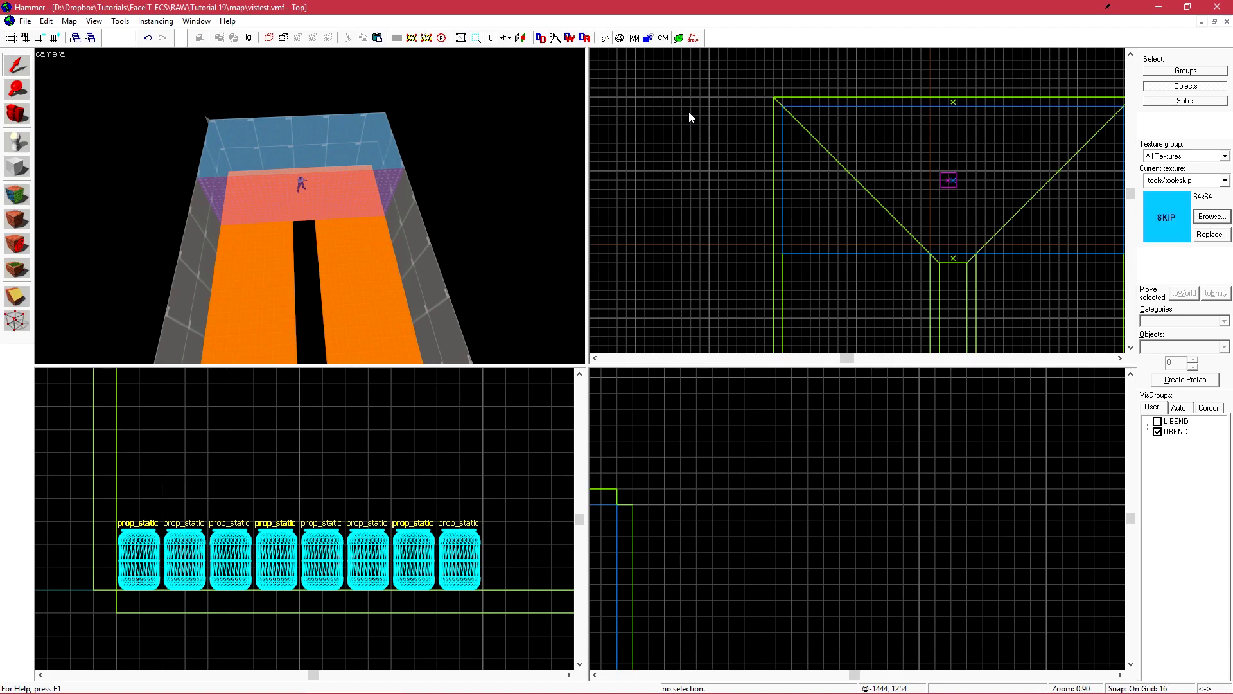
key(shift+b)
drag(783, 107, 943, 230)
scroll(841, 122, down, 6)
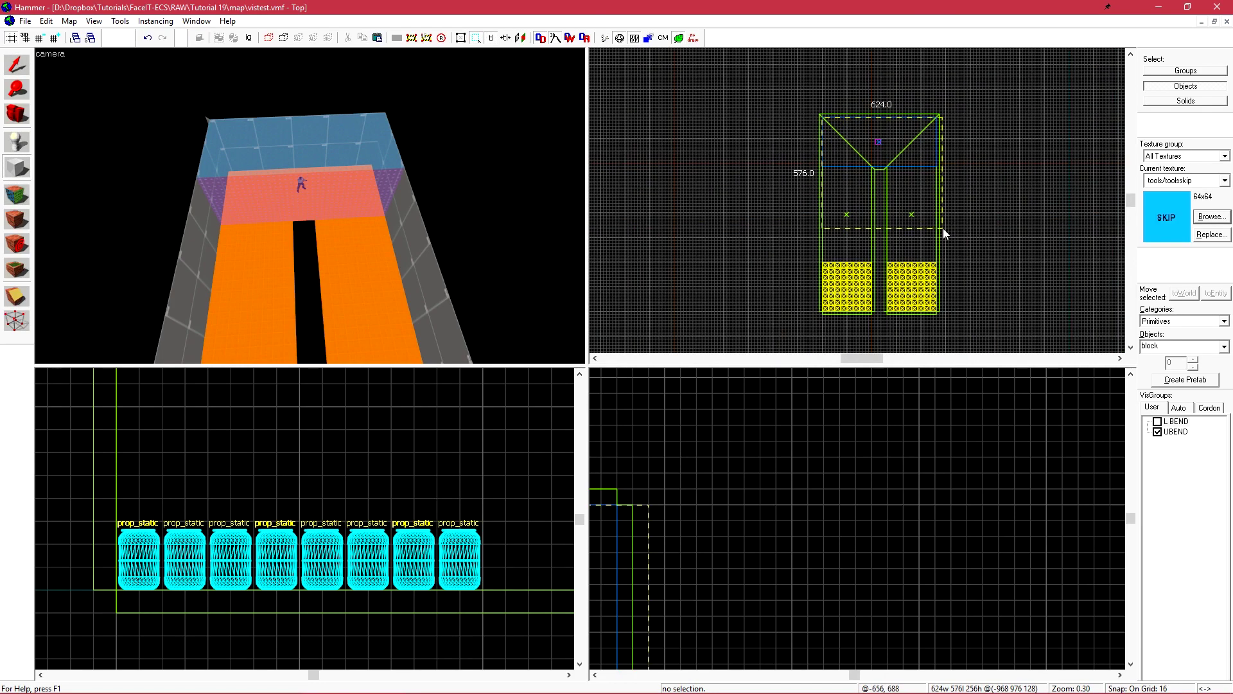
key(Return)
scroll(853, 164, up, 11)
key(shift+x)
drag(998, 194, 1019, 173)
key(Return)
Step: Apply tools/toolshint to the diagonal face of the clipped skip block and return to the Selection tool
key(shift+a)
click(261, 229)
key(shift+s)
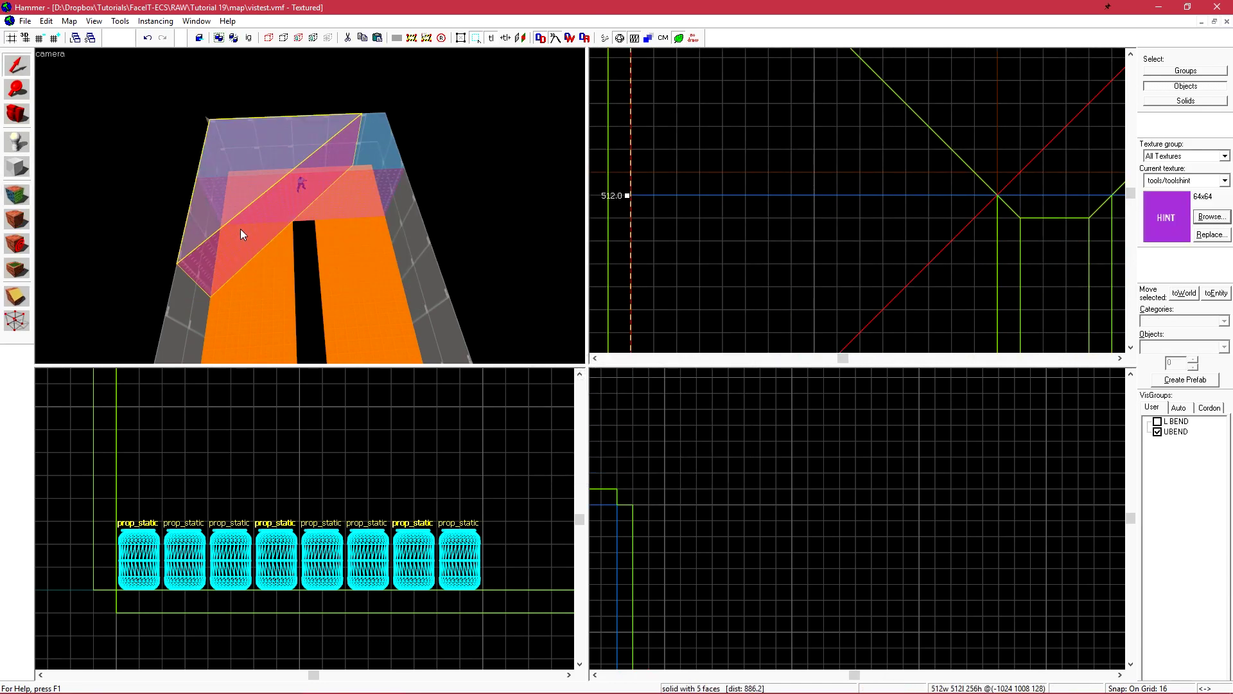
Step: Copy the diagonal hint brush across to the opposite outer wall and rotate the copy 90° so the two diagonals cross
middle_drag(1011, 193, 894, 203)
scroll(871, 192, down, 7)
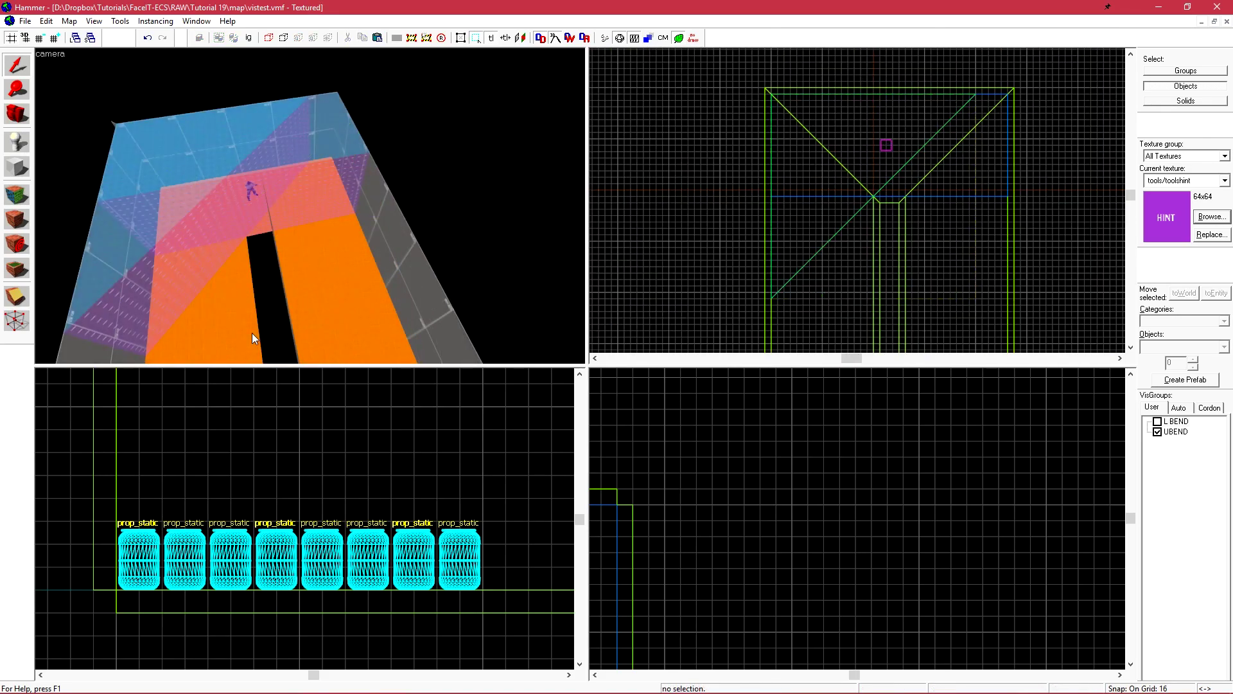
click(172, 244)
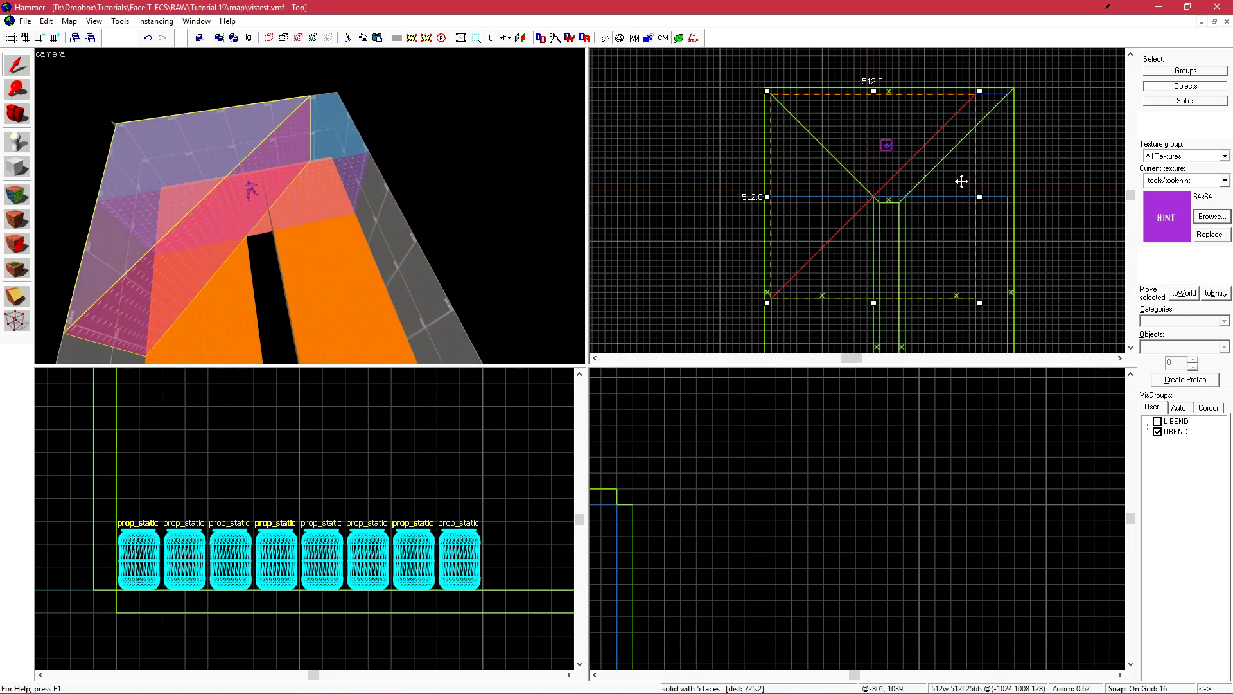
mouse_move(908, 164)
mouse_down()
mouse_move(951, 160)
mouse_move(941, 162)
mouse_up()
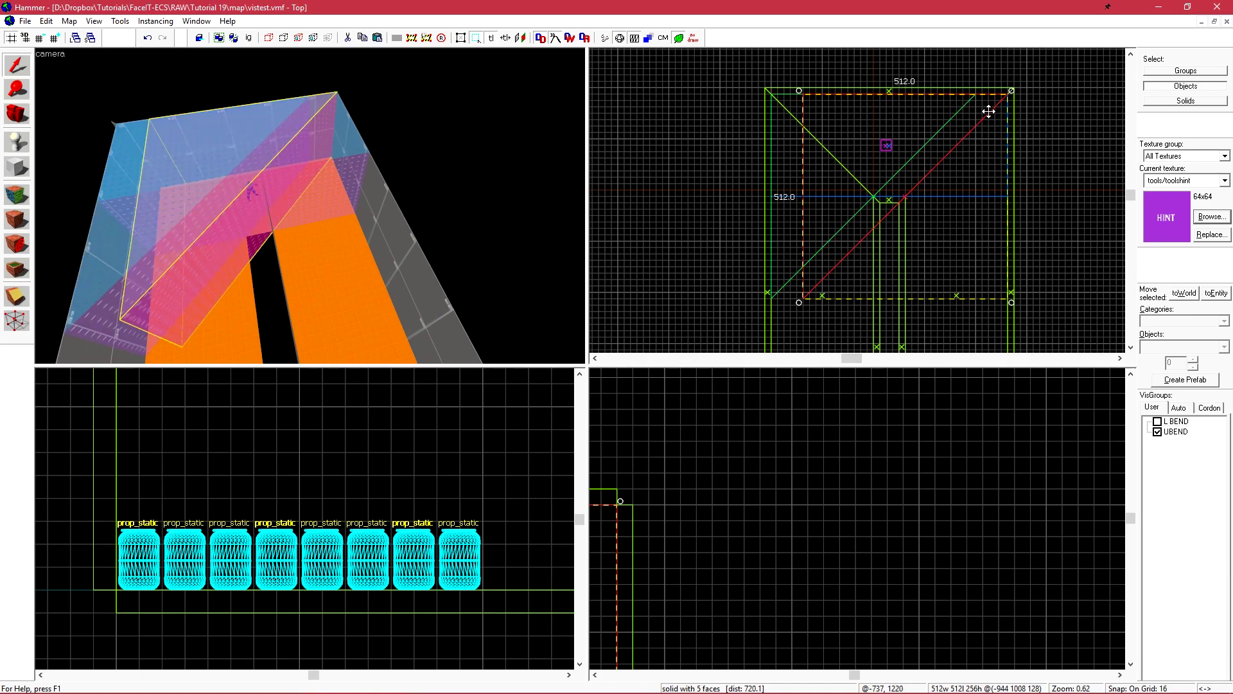
drag(1013, 90, 1019, 300)
key(Escape)
key(z)
key(z)
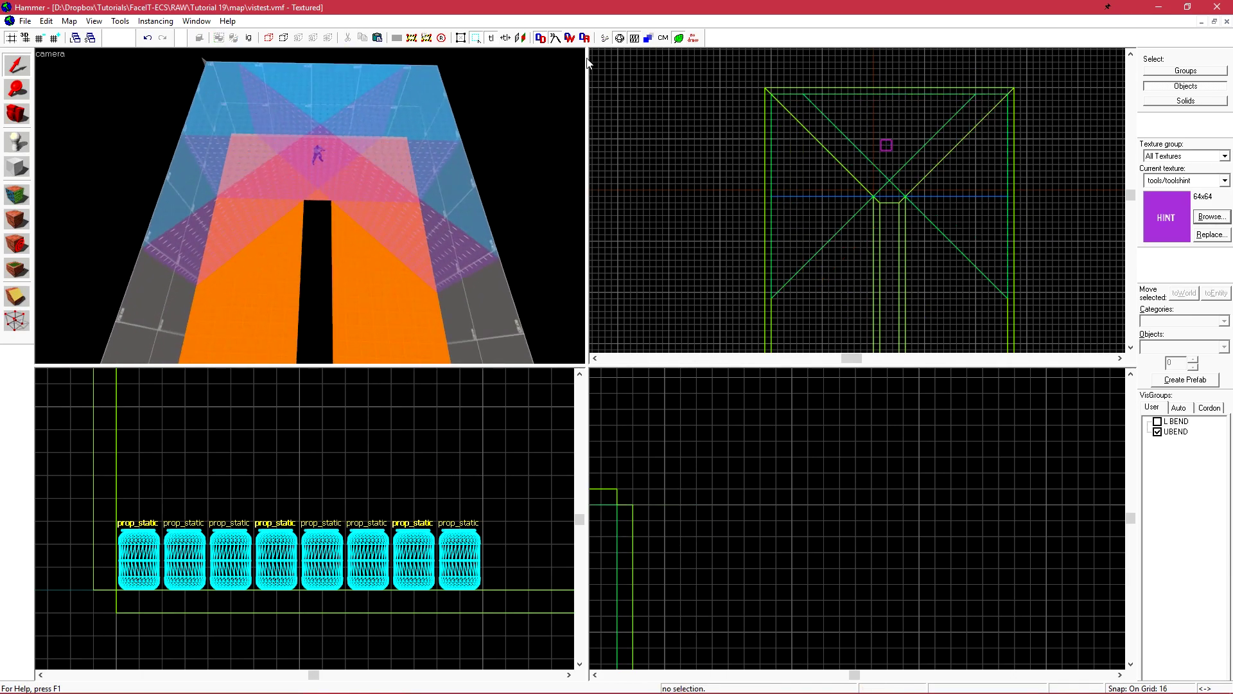
Step: Compile and run the map, and inspect the crossing hint cuts around the dividing wall's end in Counter-Strike: Global Offensive
key(F9)
click(704, 428)
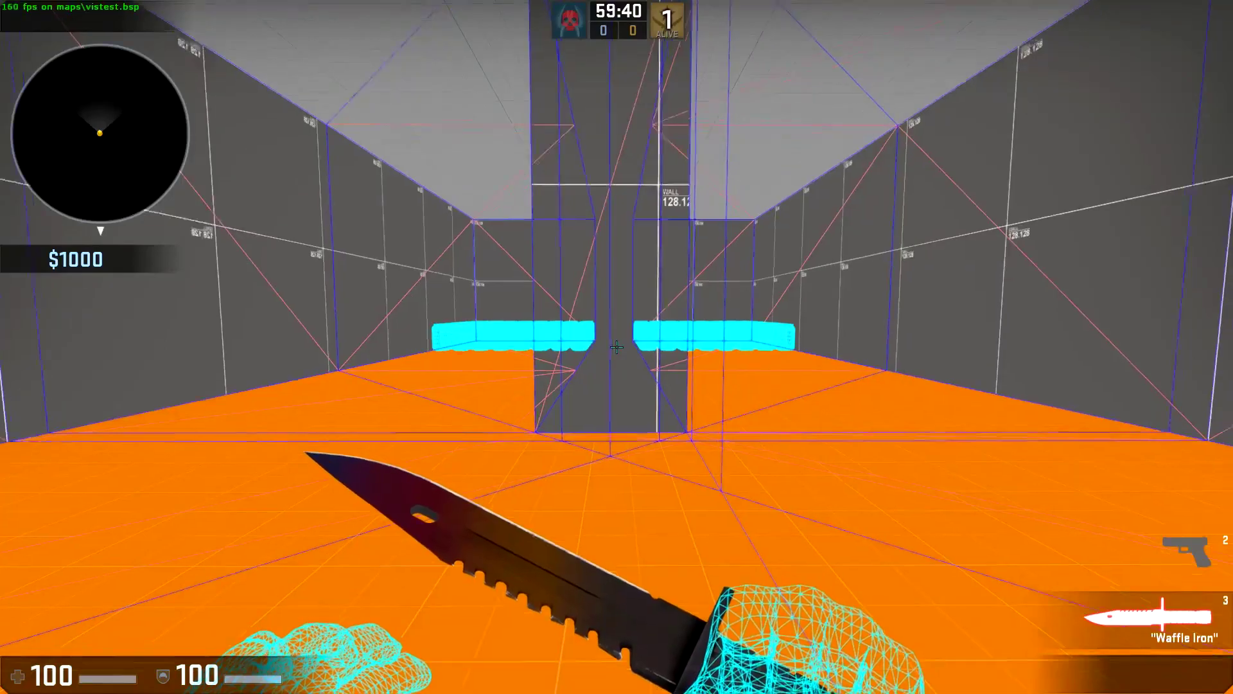
key(d)
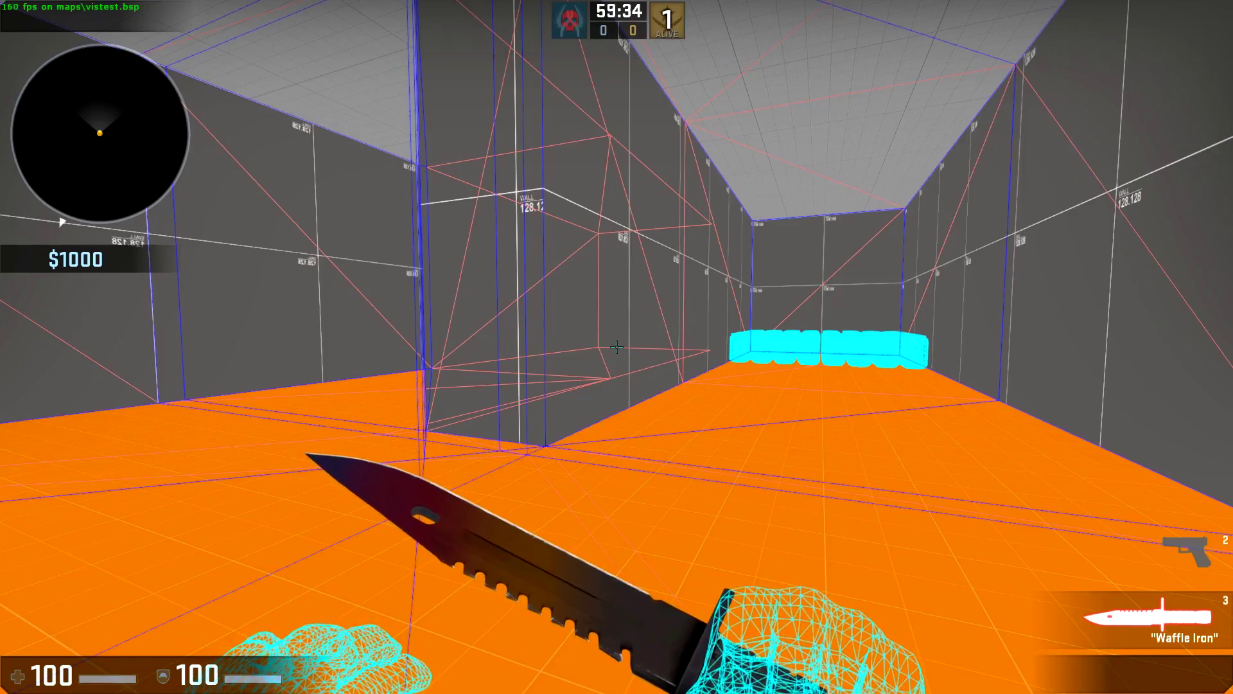
key(d)
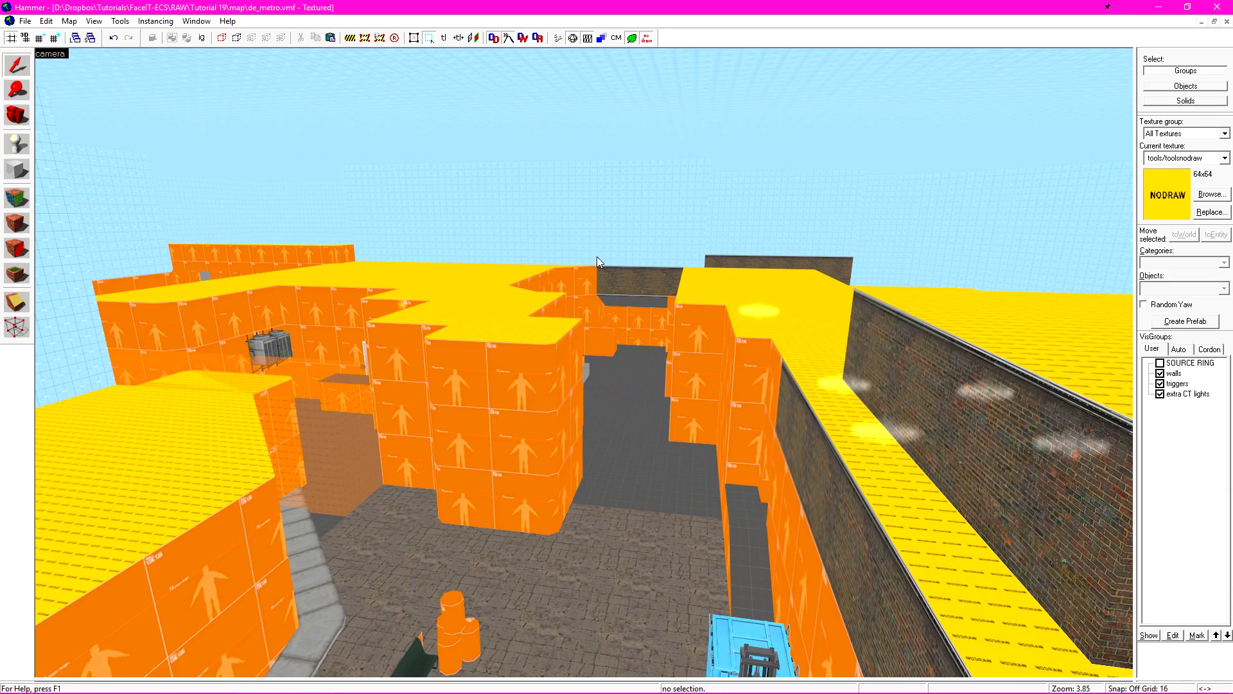
Step: In Hammer's de_metro map, hide all auto visgroups and show only World Geometry
click(1179, 349)
click(1160, 363)
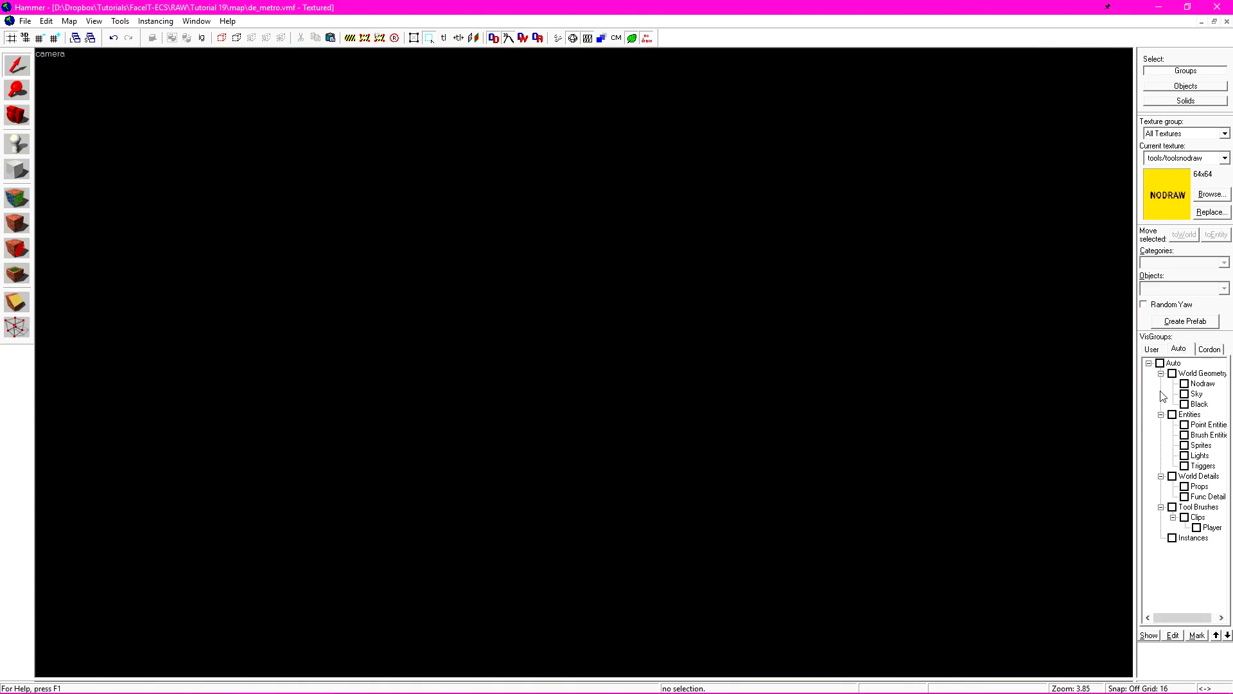
click(1172, 376)
click(1172, 375)
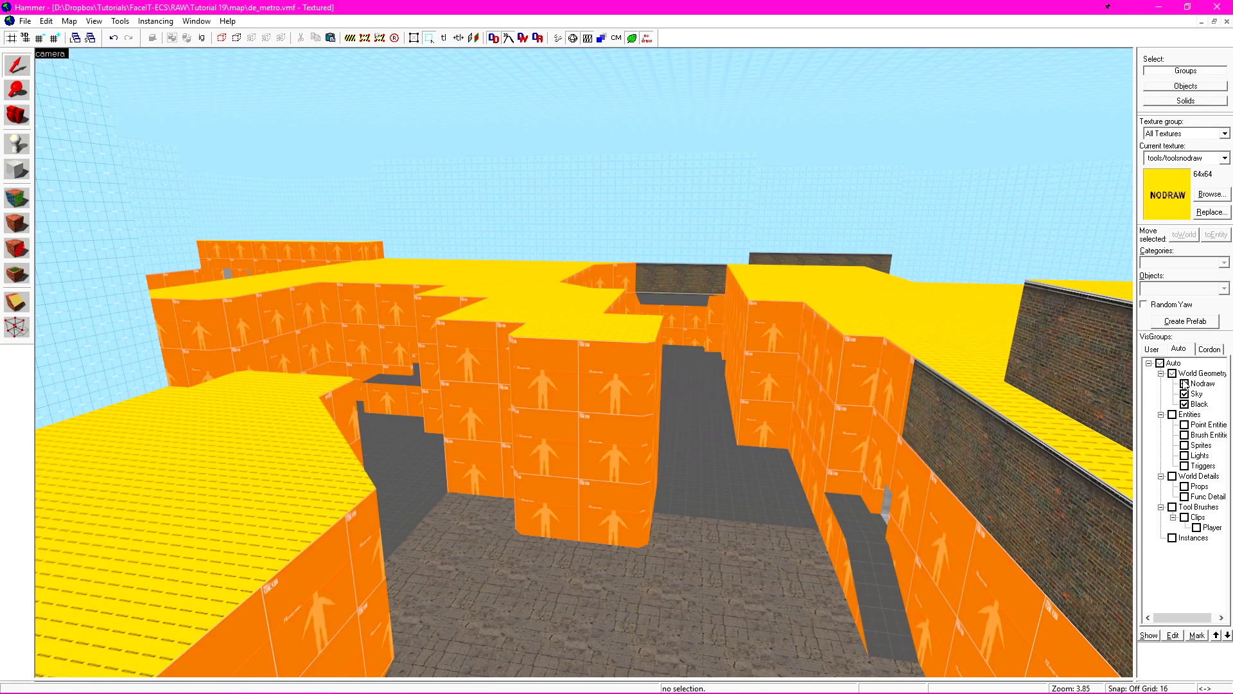
Step: Fly over the streets and through the interior of de_metro to examine which brushes are still world geometry
key(z)
key(z)
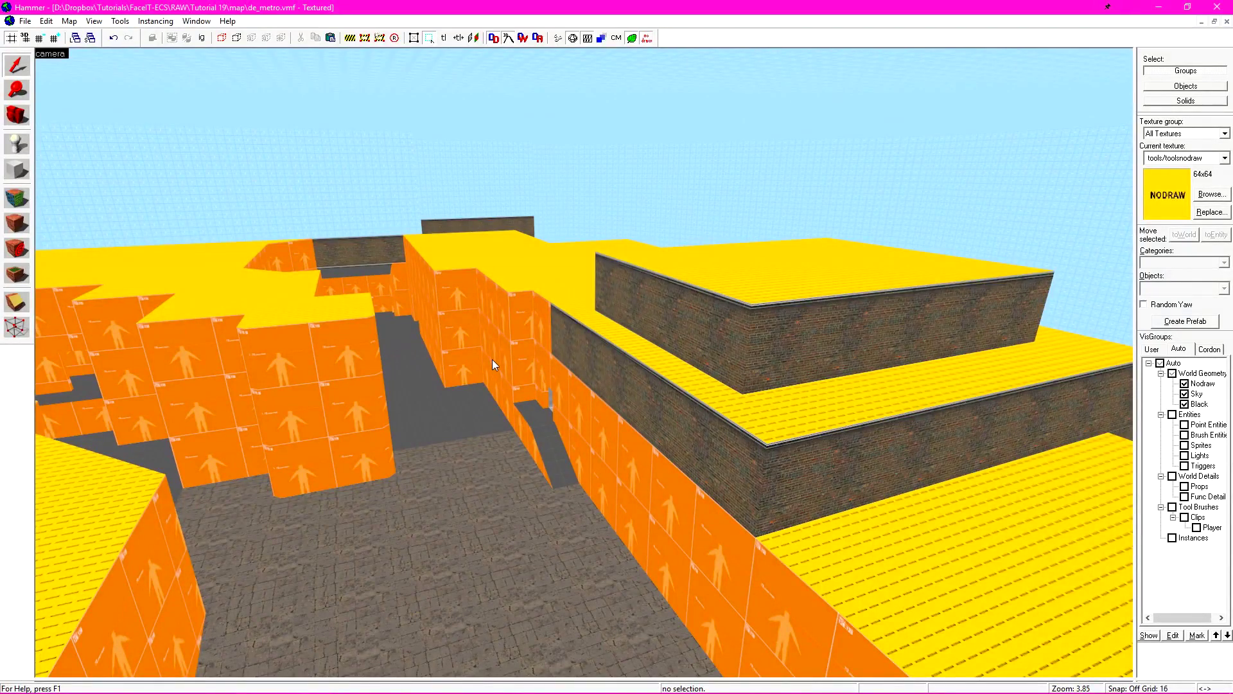
key(z)
key(w)
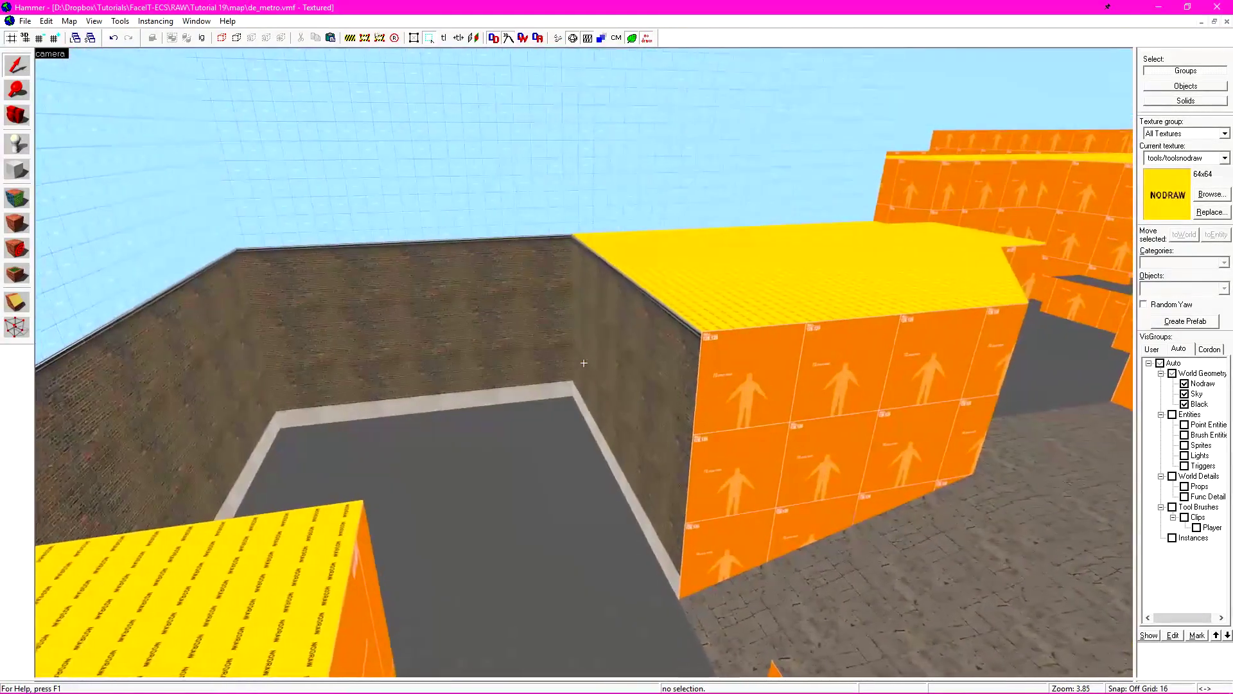
key(w)
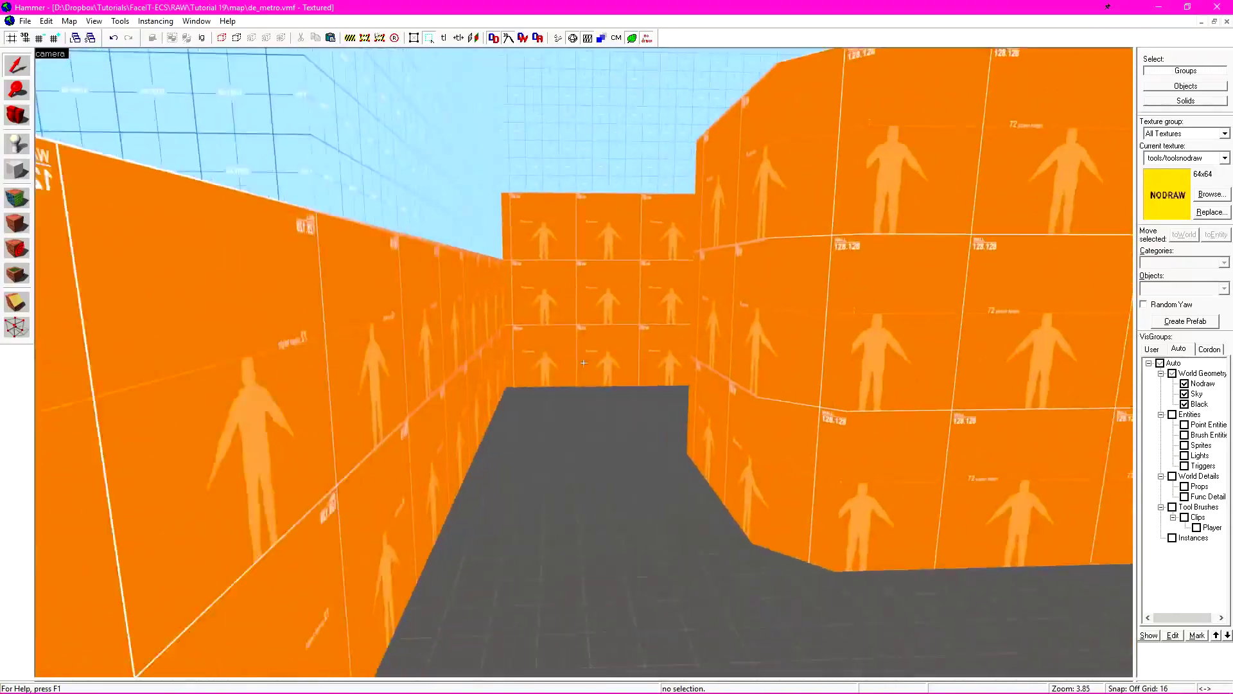
key(w)
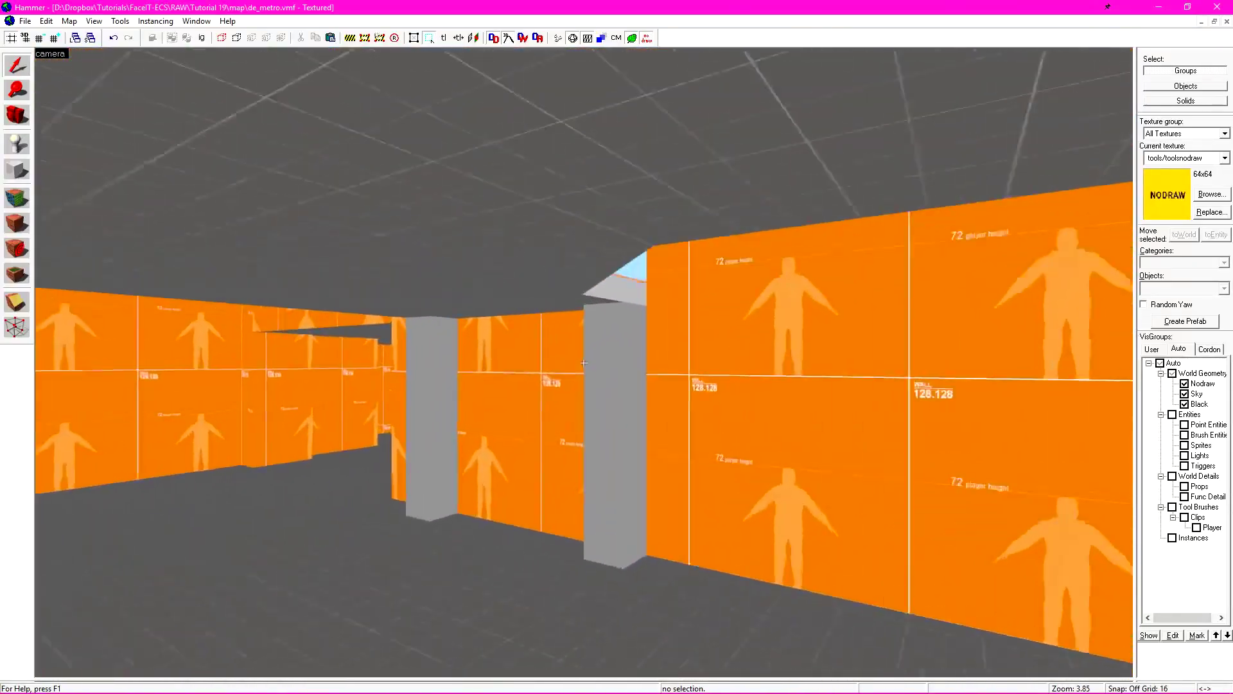
key(w)
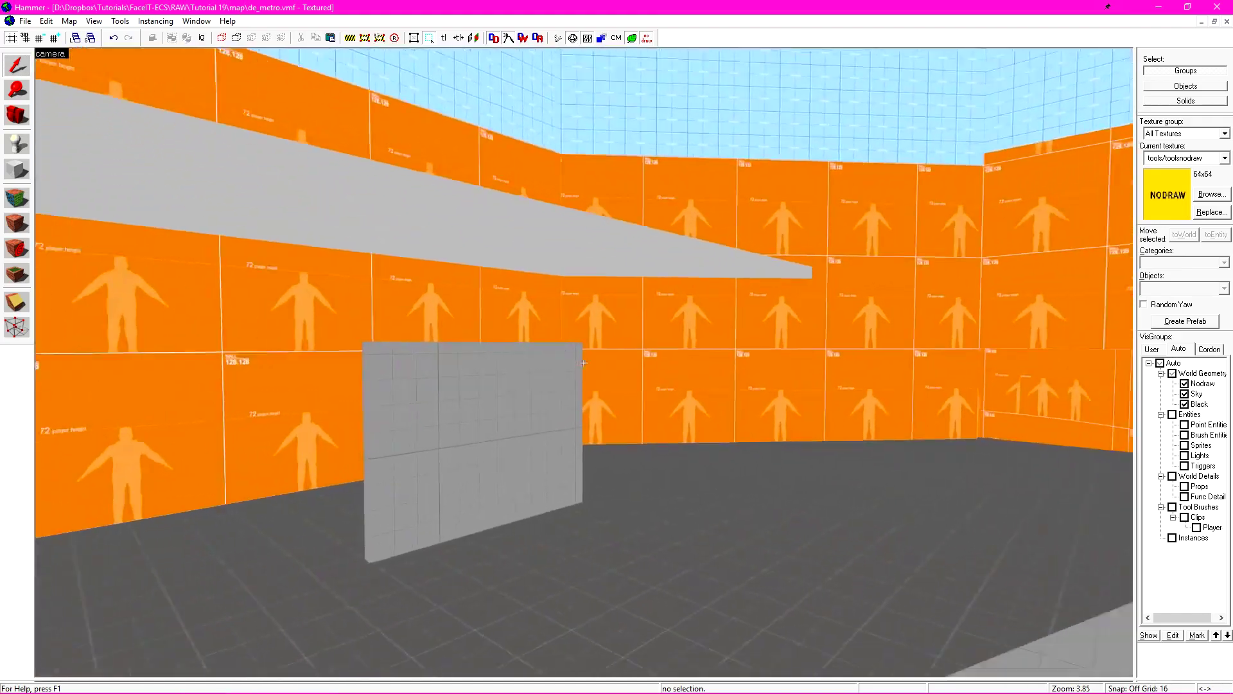
key(w)
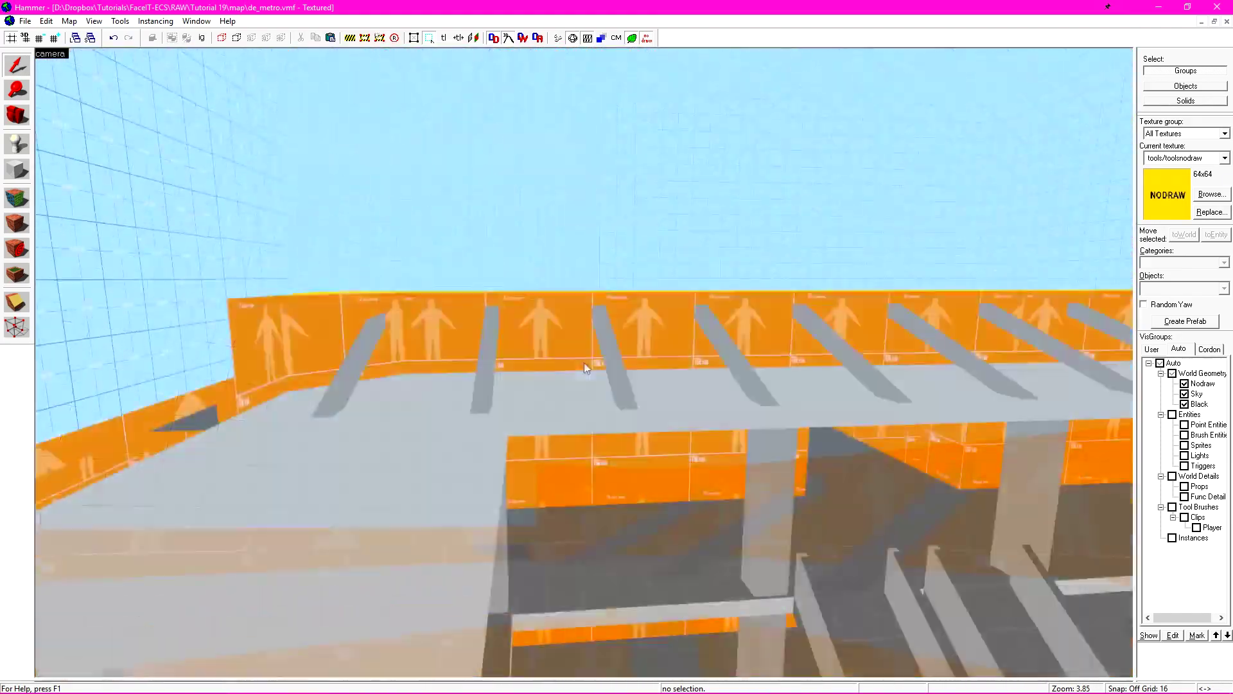
Step: Select the row of nine slanted beams above the upper ledge and tie them to a func_detail entity
key(z)
click(360, 349)
ctrl+click(484, 341)
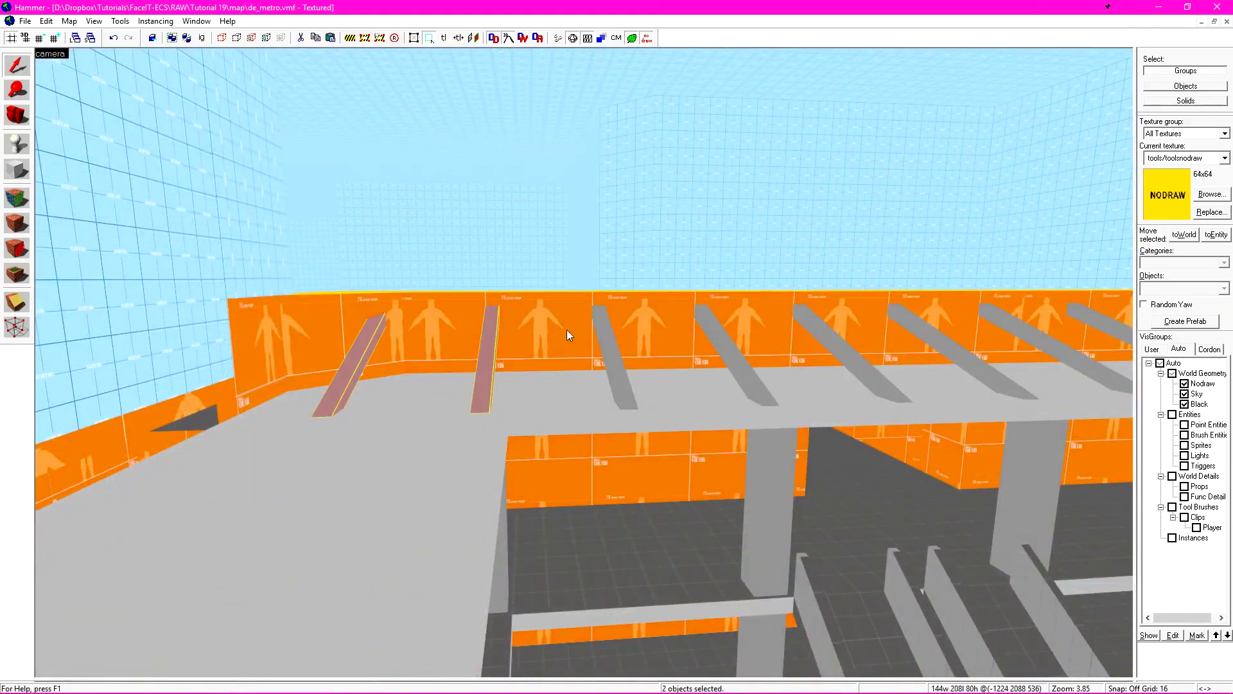
ctrl+click(607, 334)
ctrl+click(715, 338)
ctrl+click(825, 334)
ctrl+click(928, 329)
key(z)
key(s)
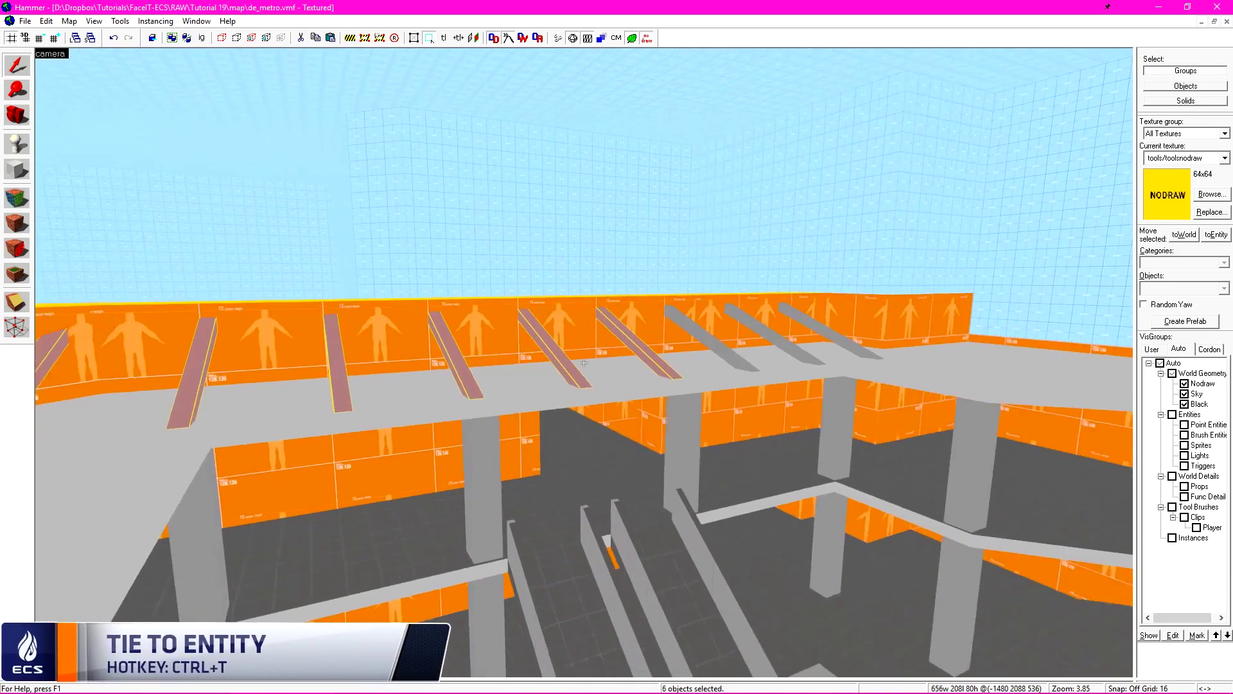
key(z)
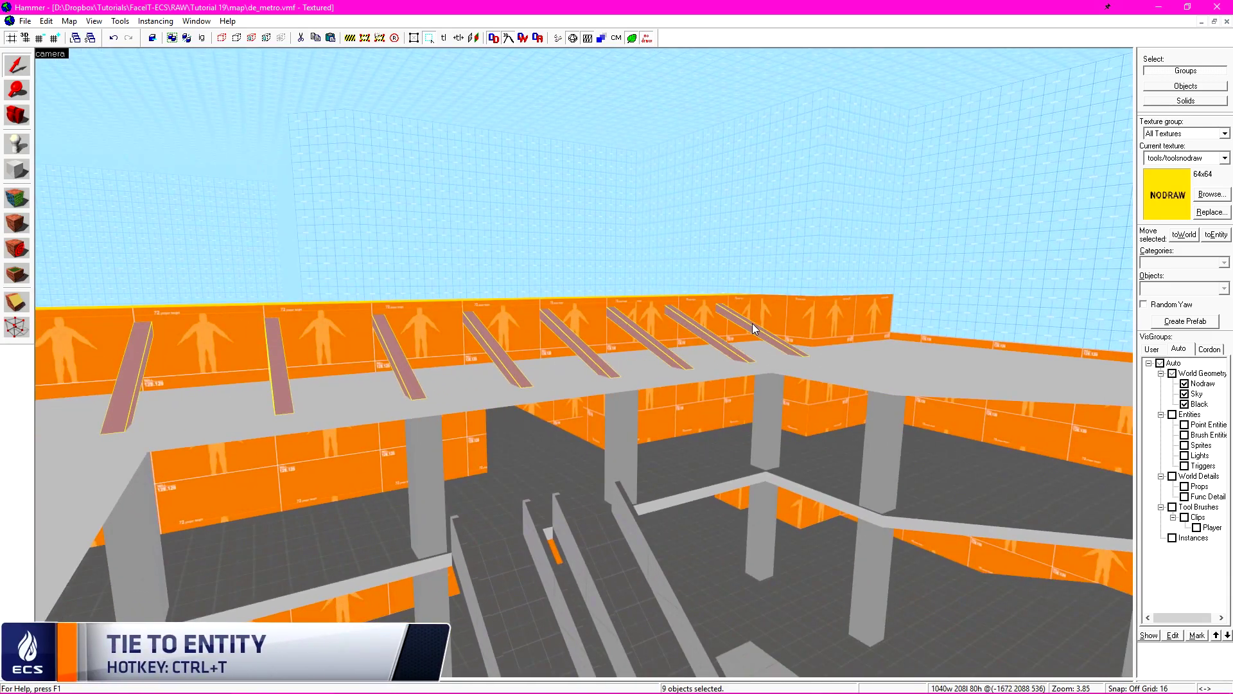
key(ctrl+t)
click(754, 502)
click(704, 504)
Step: Select the individual step brushes of the wide staircase together
key(z)
key(w)
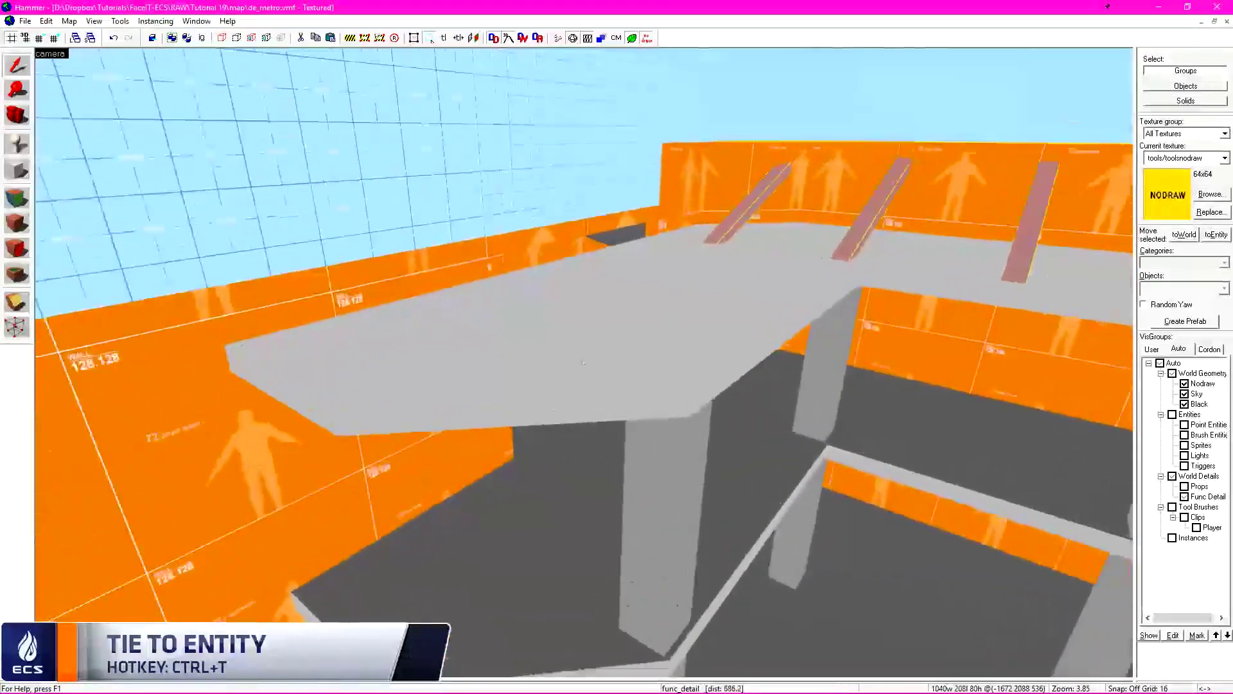
key(w)
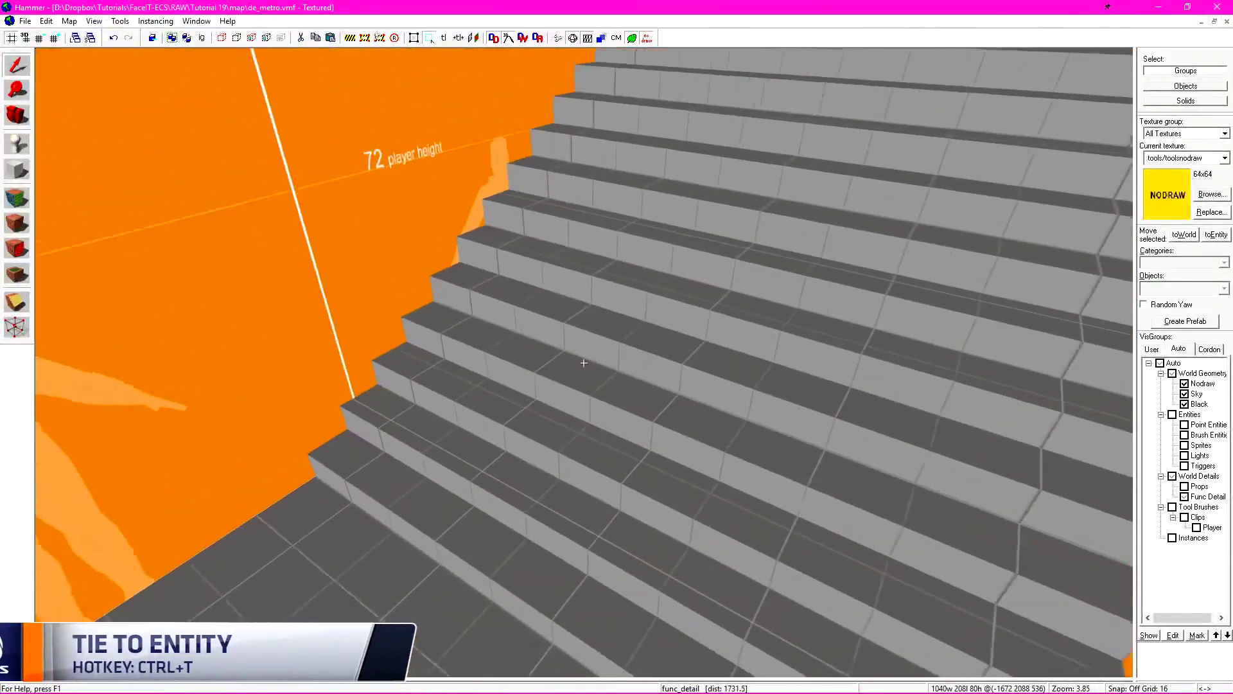
key(z)
click(638, 302)
ctrl+click(725, 251)
ctrl+click(771, 172)
ctrl+click(773, 167)
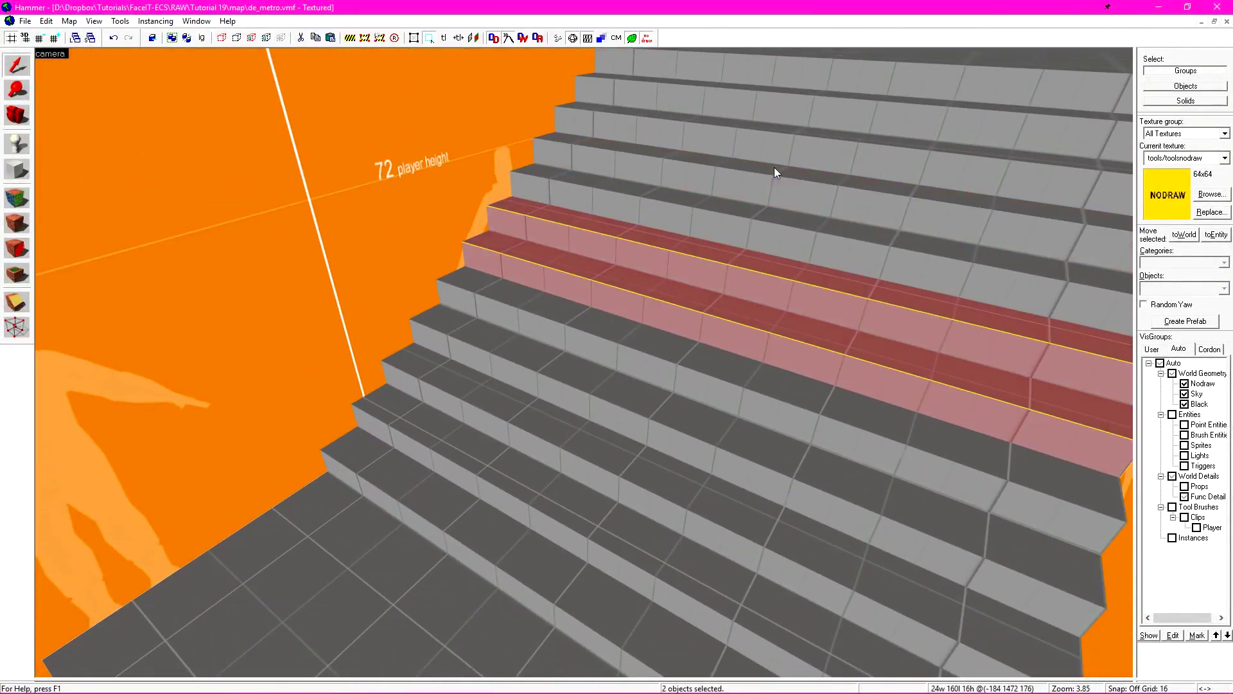
ctrl+click(790, 142)
ctrl+click(811, 110)
ctrl+click(815, 80)
Step: Select the two low wall blocks near the staircase and tie them to a func_detail entity
ctrl+drag(814, 110, 510, 524)
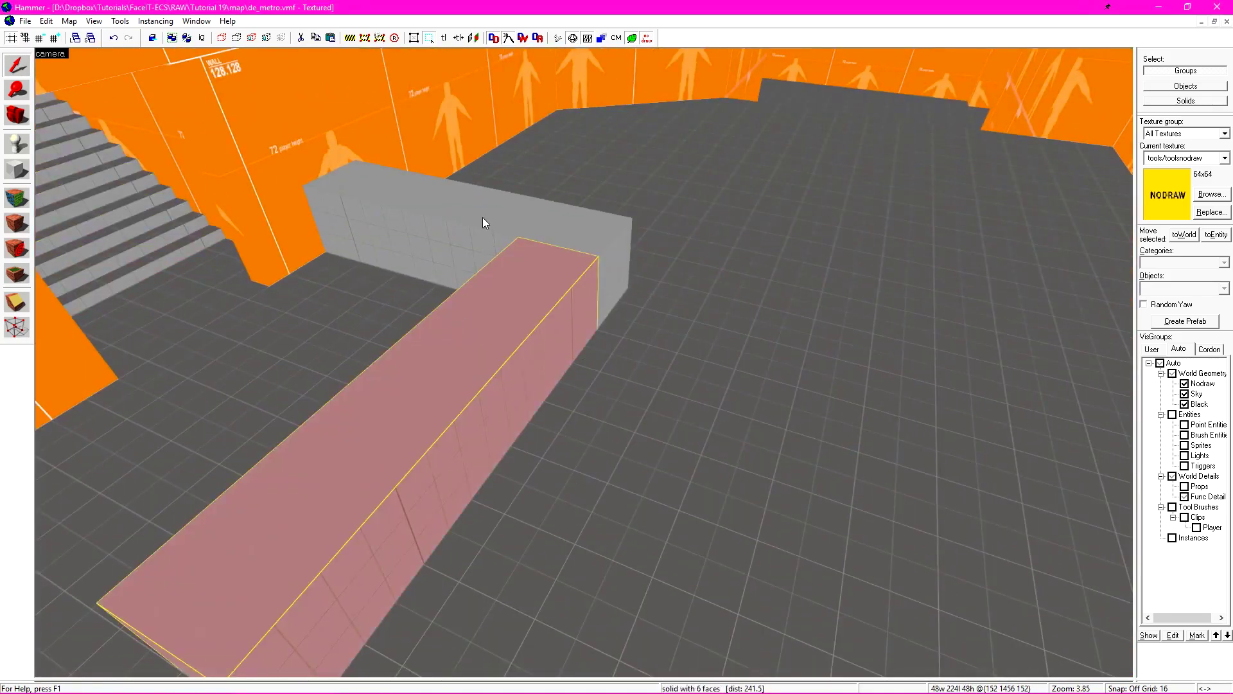
key(ctrl+t)
click(757, 504)
Step: Return to the pillared hall and hide the Func Detail auto visgroup
key(z)
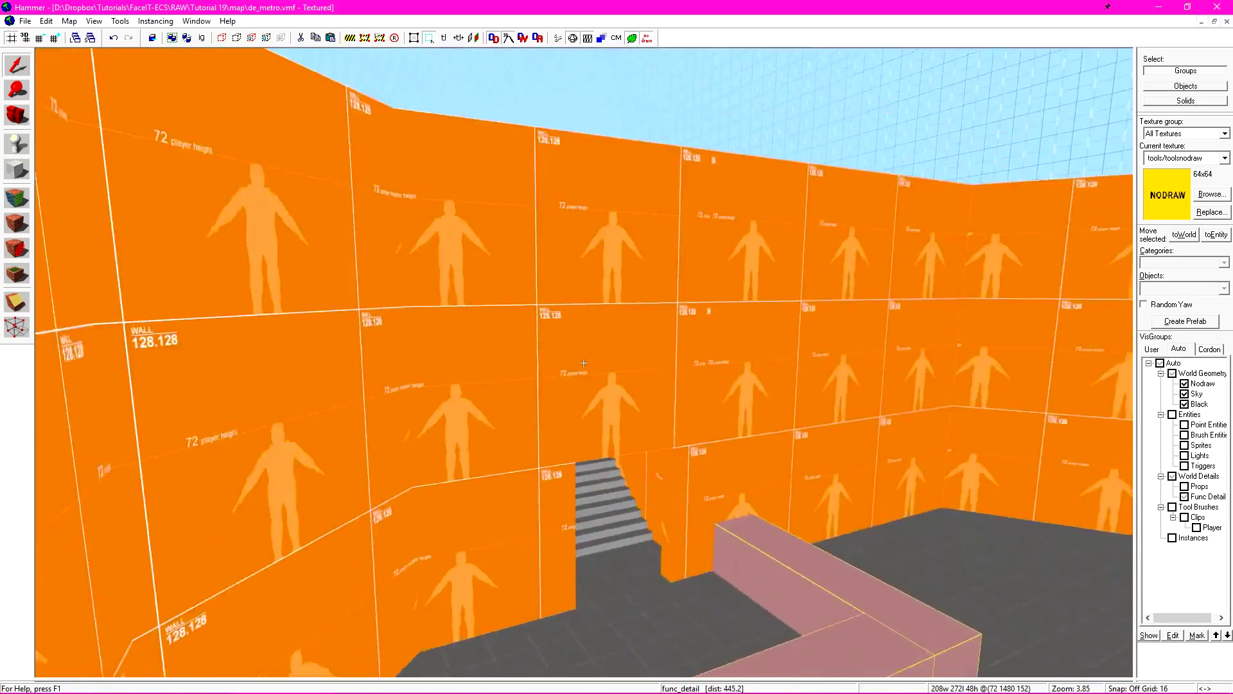
key(w)
key(z)
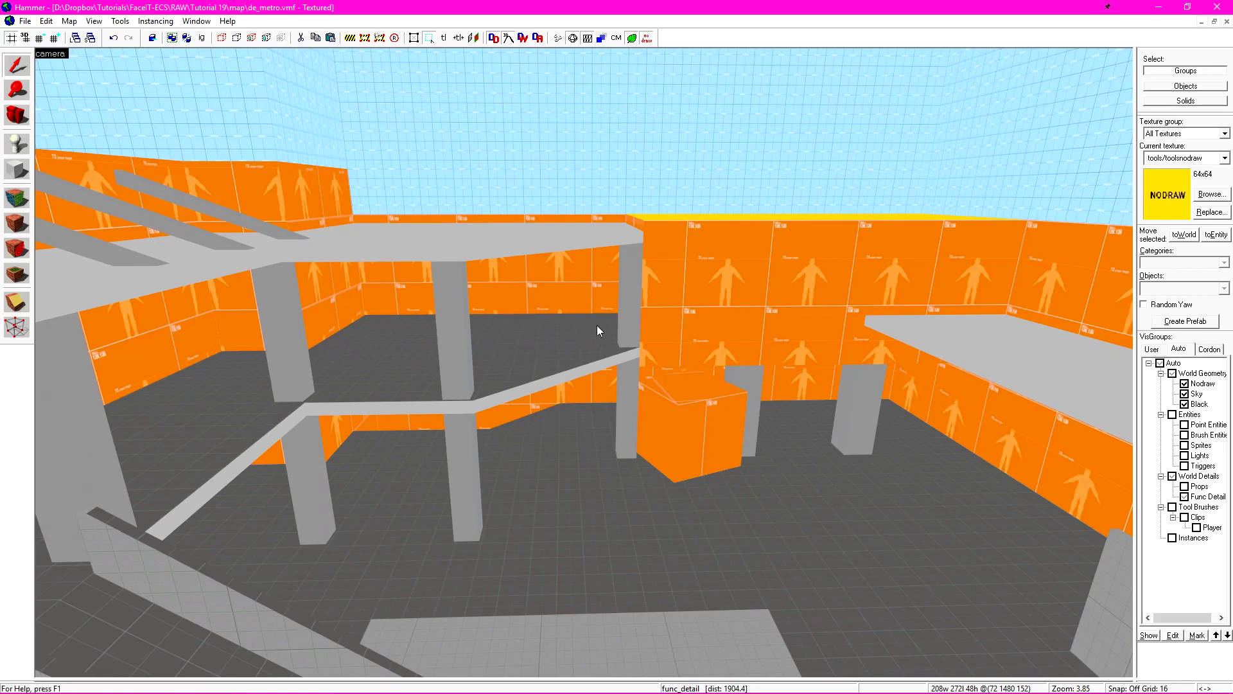
click(1185, 497)
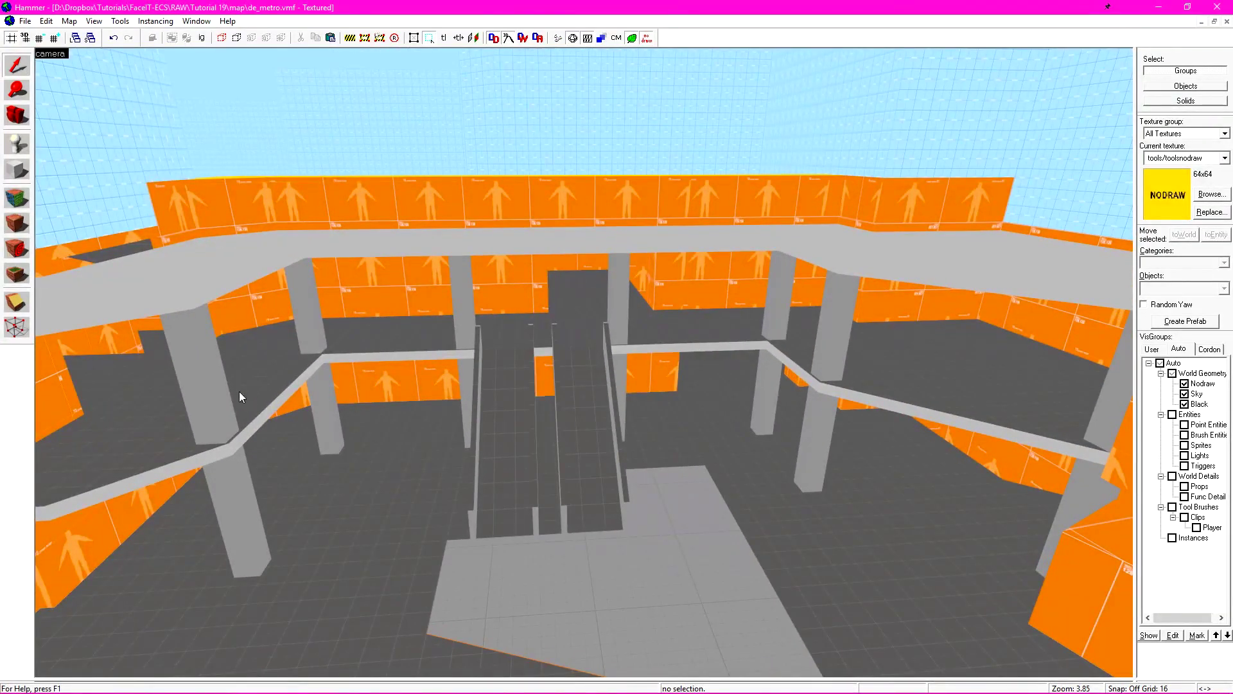
Step: Inspect the hall's pillars one after another with their object properties open
click(235, 401)
key(alt+Return)
click(315, 314)
drag(524, 212, 482, 415)
click(464, 299)
click(621, 293)
click(782, 286)
click(837, 305)
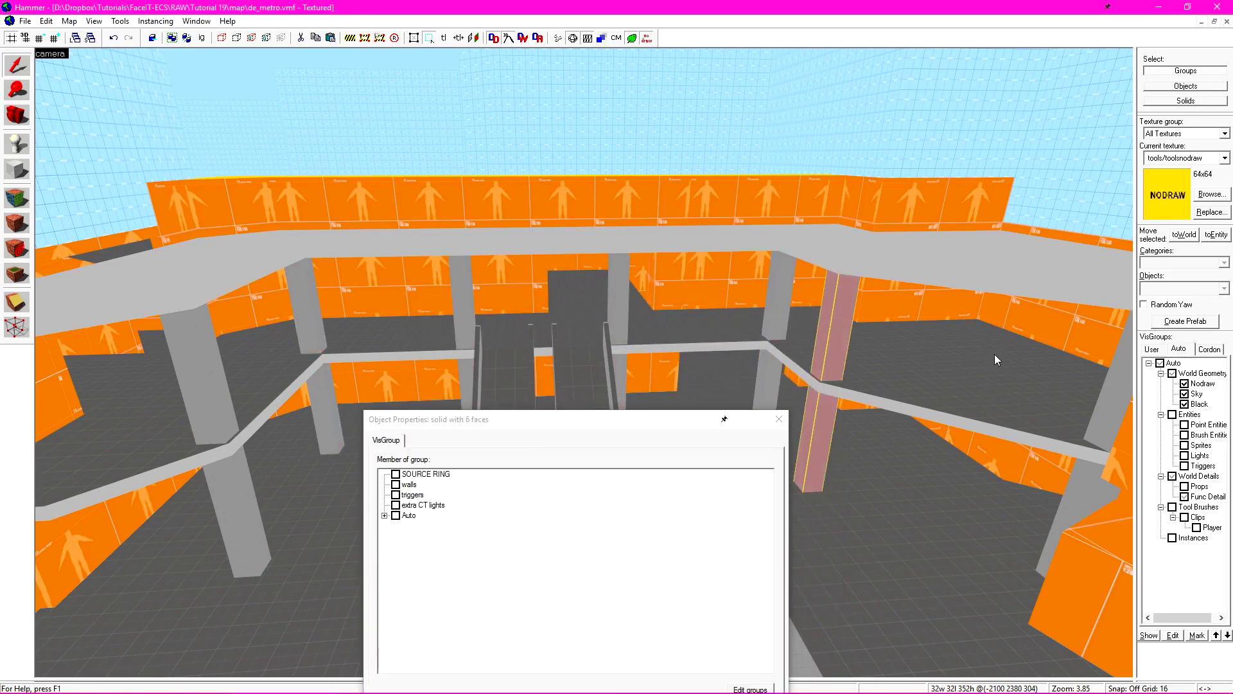
click(1114, 376)
Step: Select the two escalator ramps in the hall in turn to inspect how their parts are grouped
click(571, 360)
key(z)
key(z)
ctrl+click(550, 283)
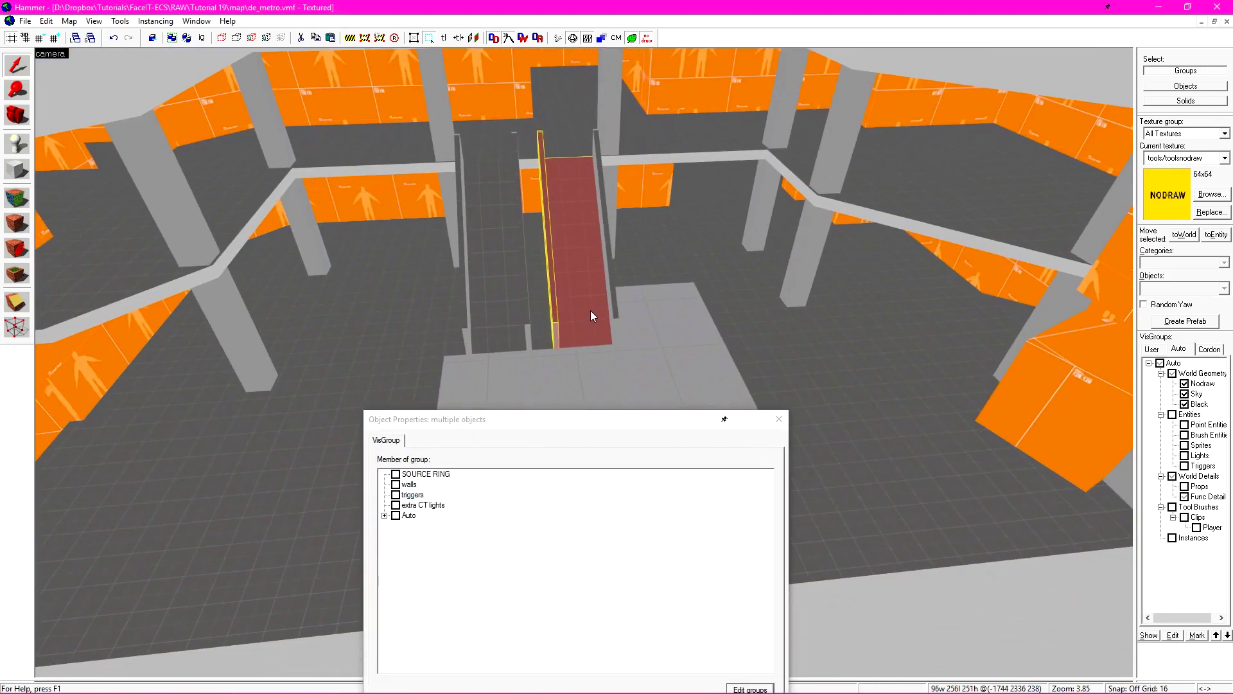
click(518, 299)
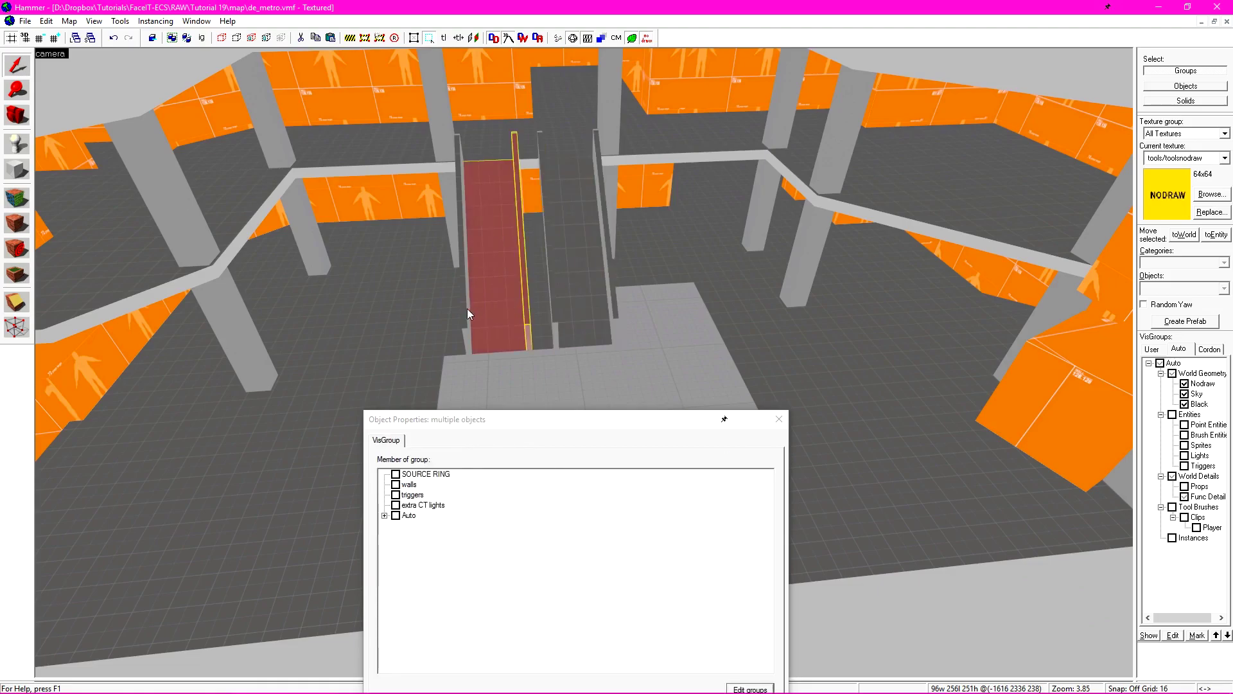
Step: Hide the World Details and Sky auto visgroups and examine the remaining world brushes from above
click(1173, 476)
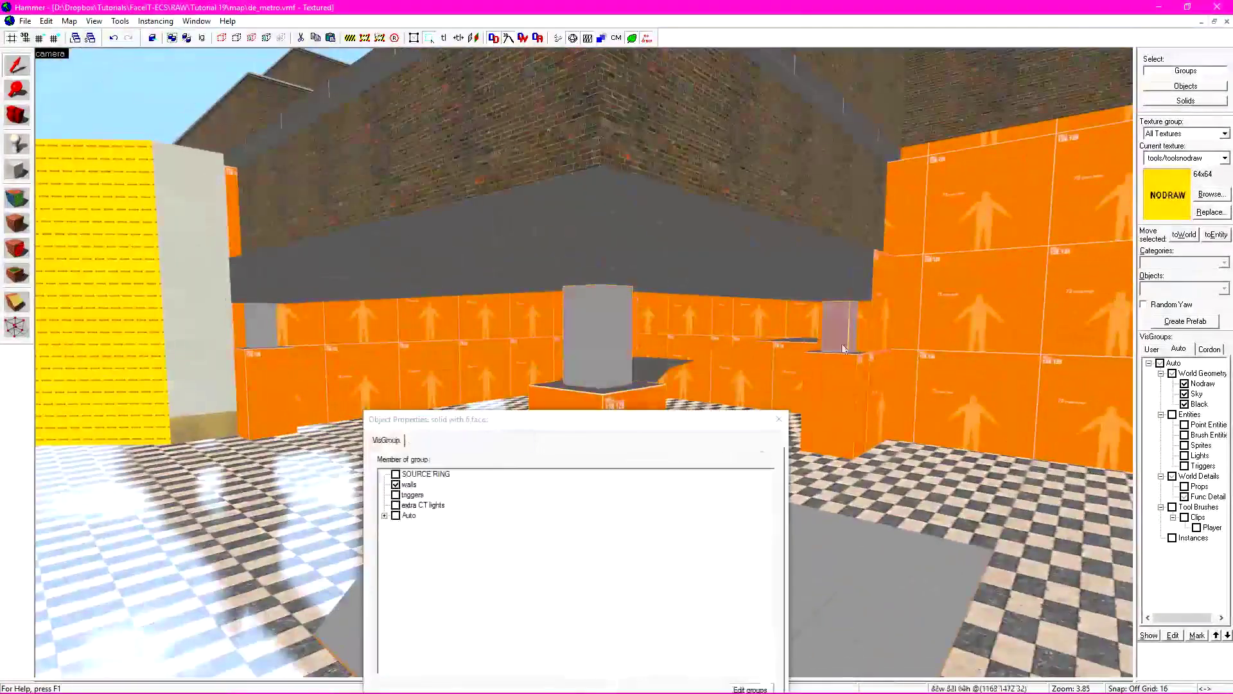
click(664, 253)
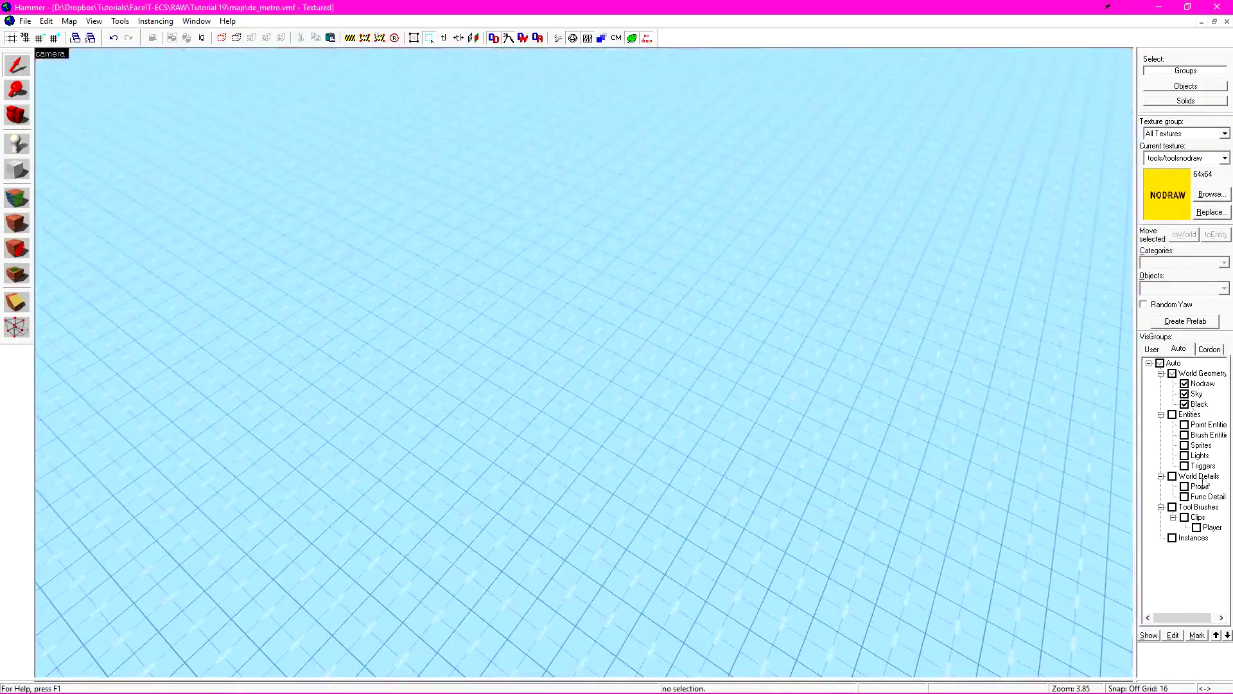
click(1185, 395)
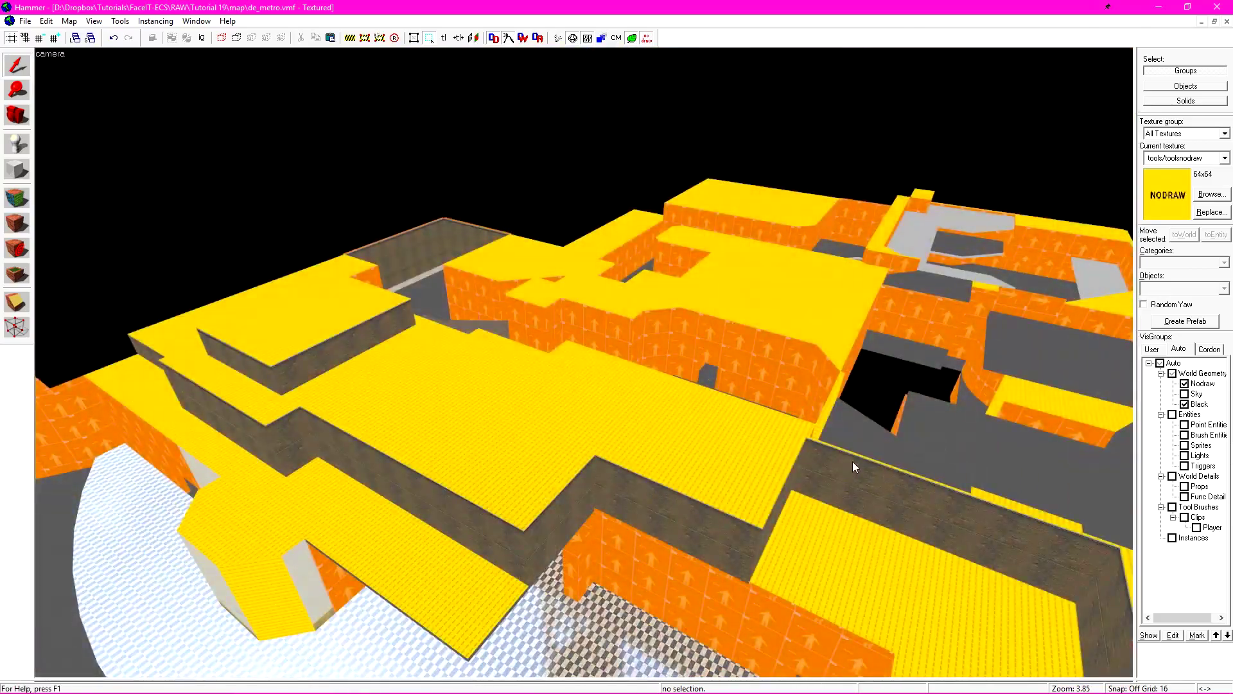
key(a)
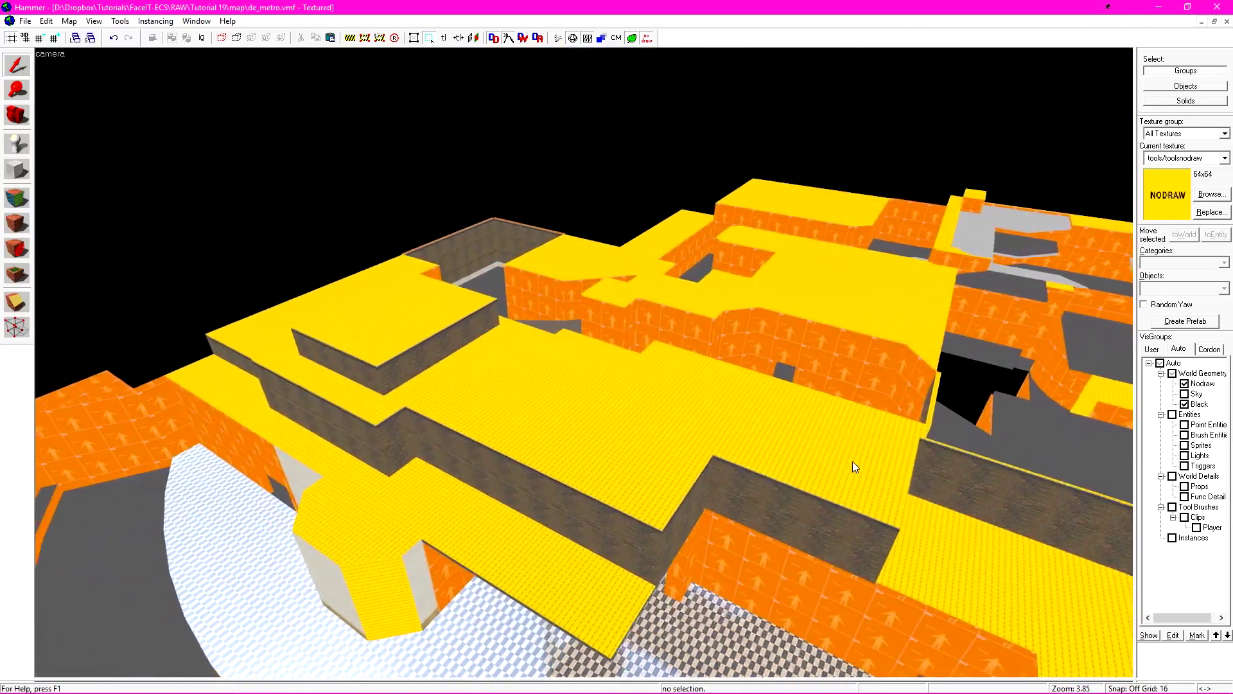
key(z)
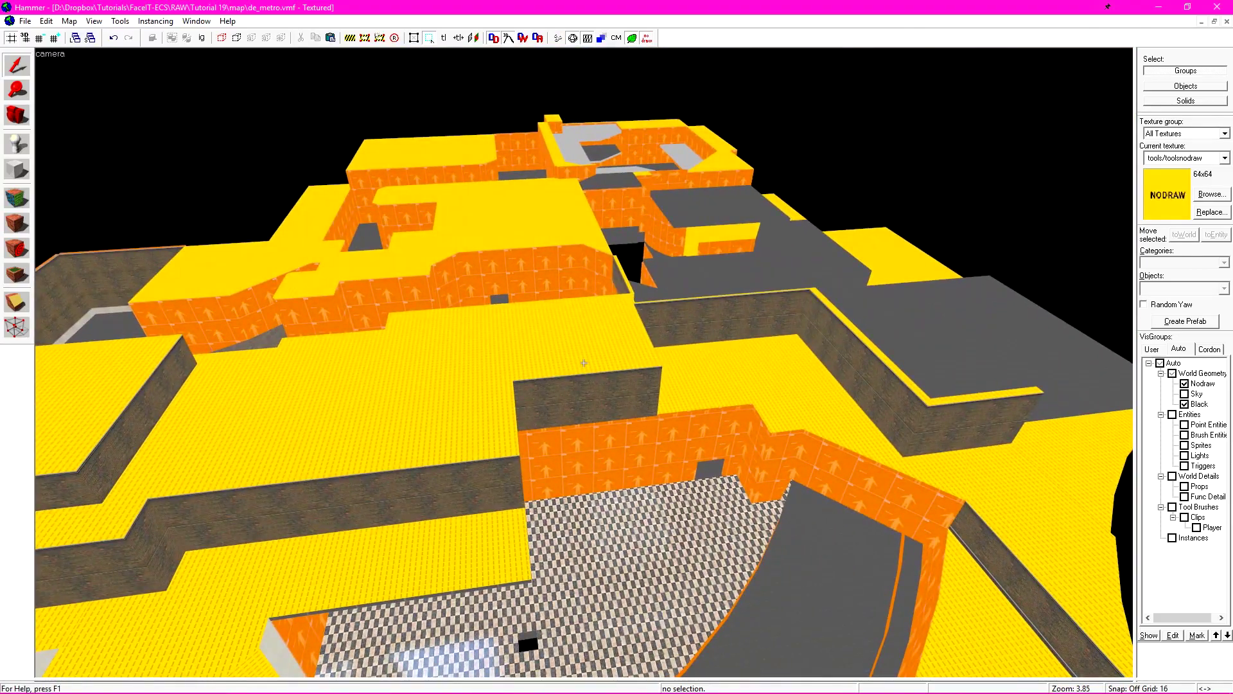
key(z)
Step: Make all Auto visgroups visible again, including sky, entities, world details and tool brushes
click(1161, 363)
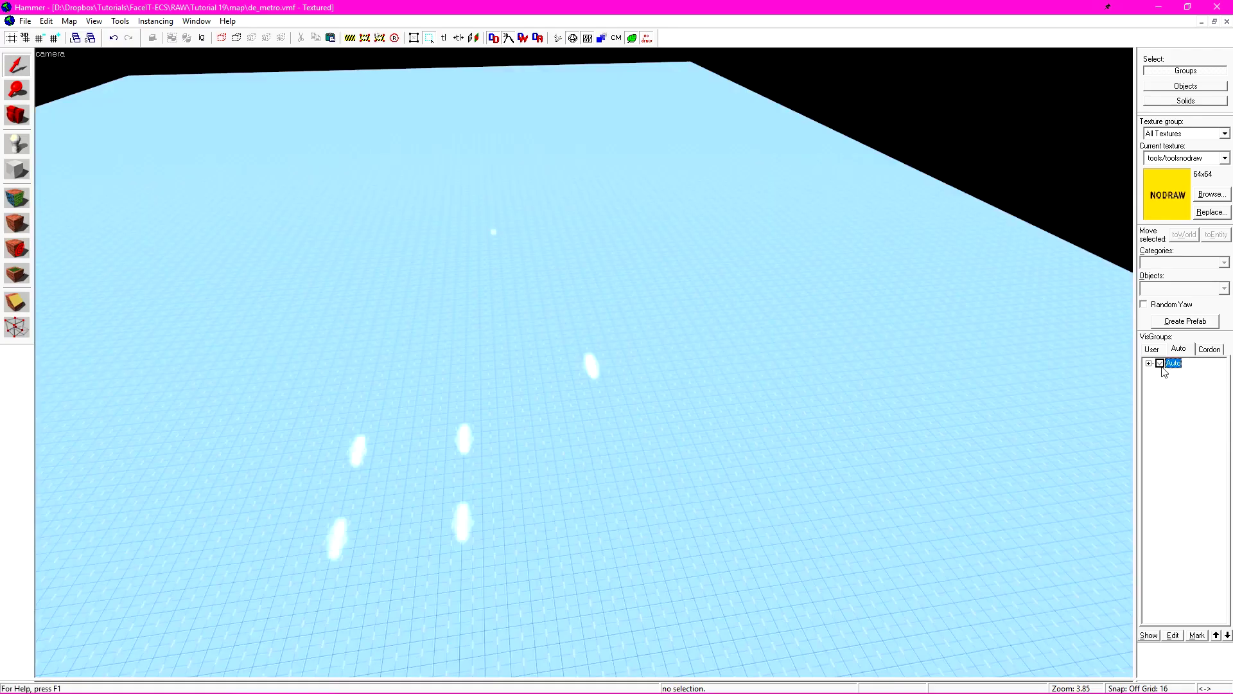
click(1160, 363)
key(z)
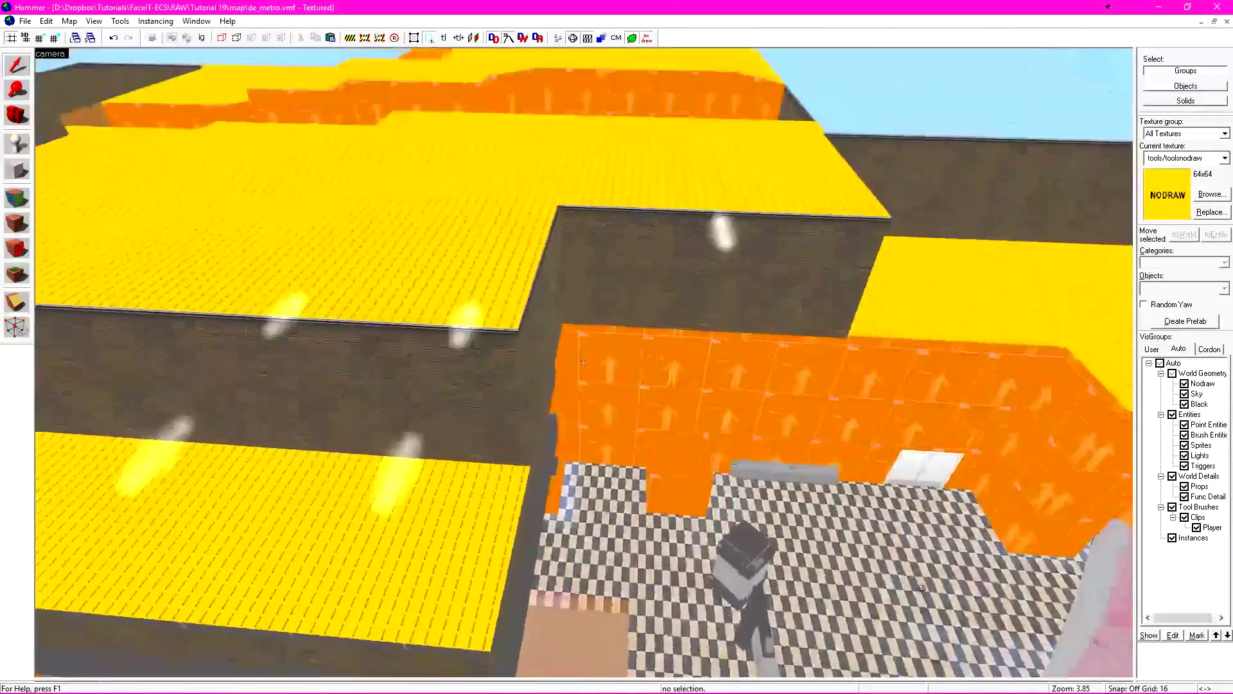
key(z)
Step: Compile the map, dismiss the vvis.exe error and close the compile log
key(F9)
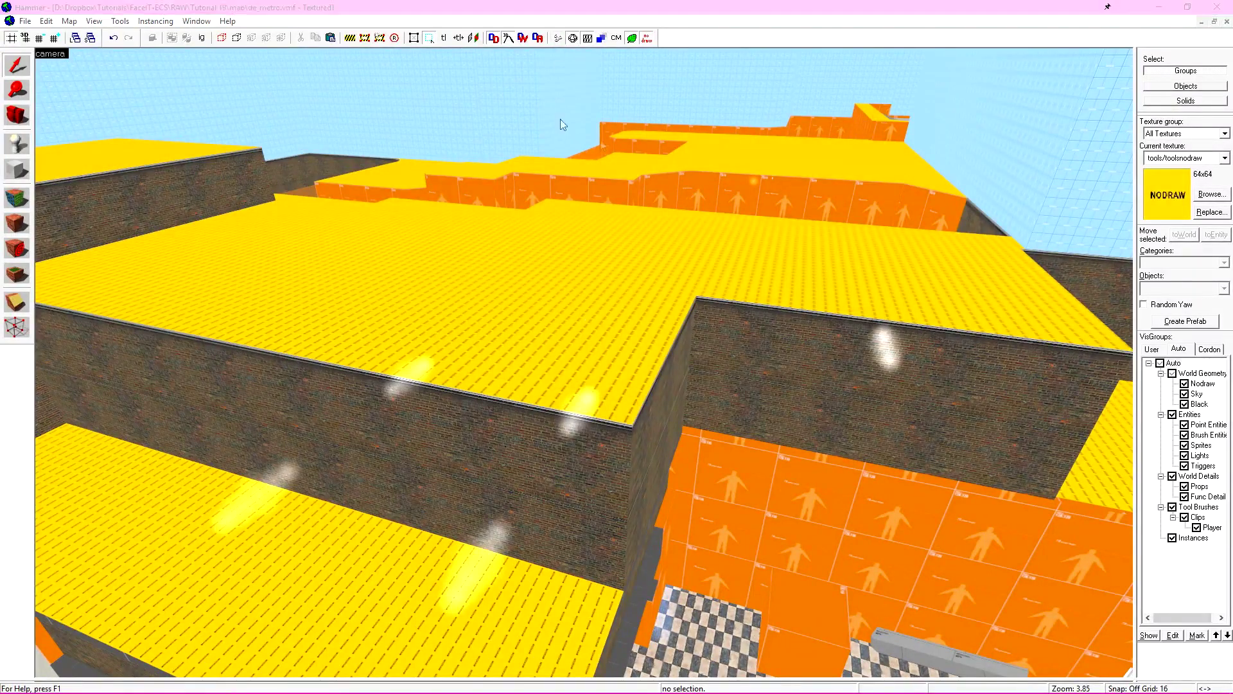
click(797, 413)
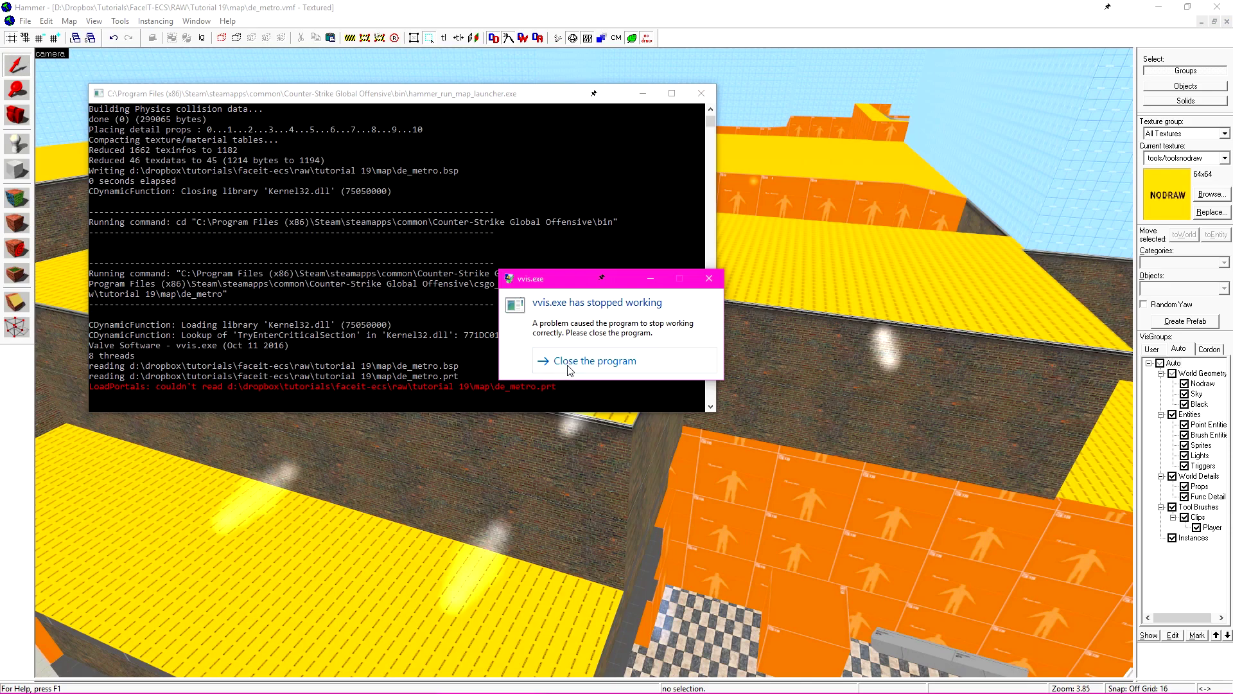
click(568, 362)
click(701, 93)
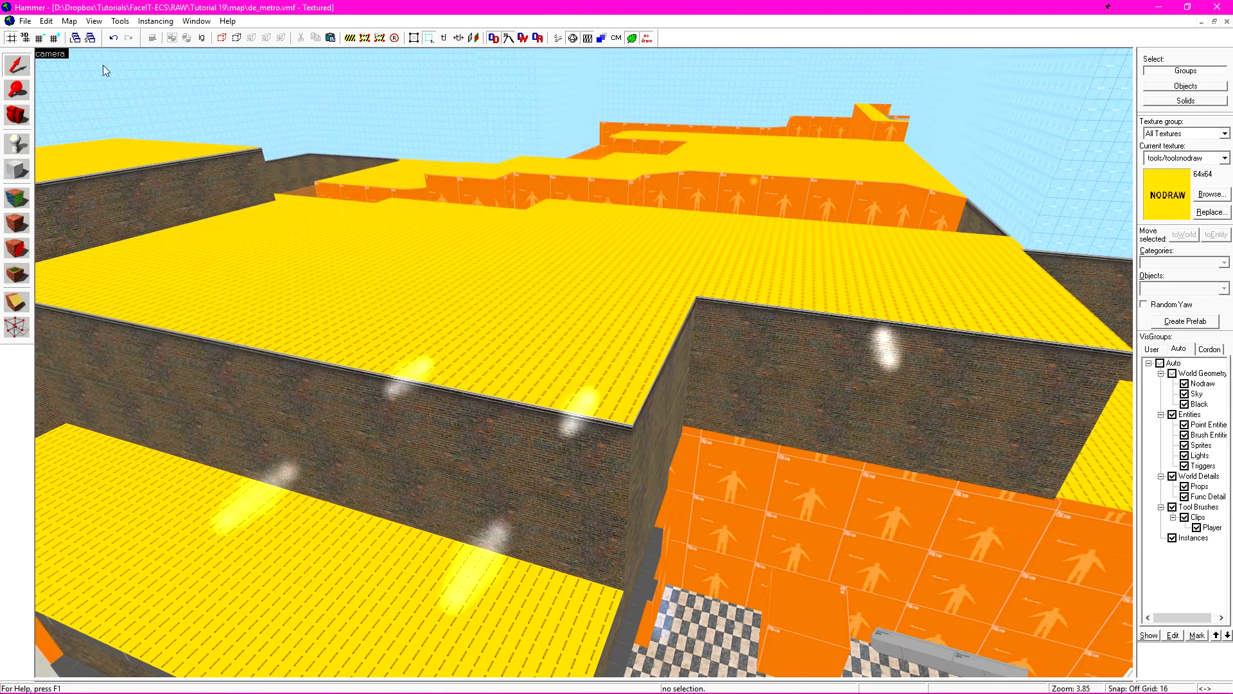
Step: Load the default pointfile de_metro.lin and follow the red leak line through the map
click(69, 22)
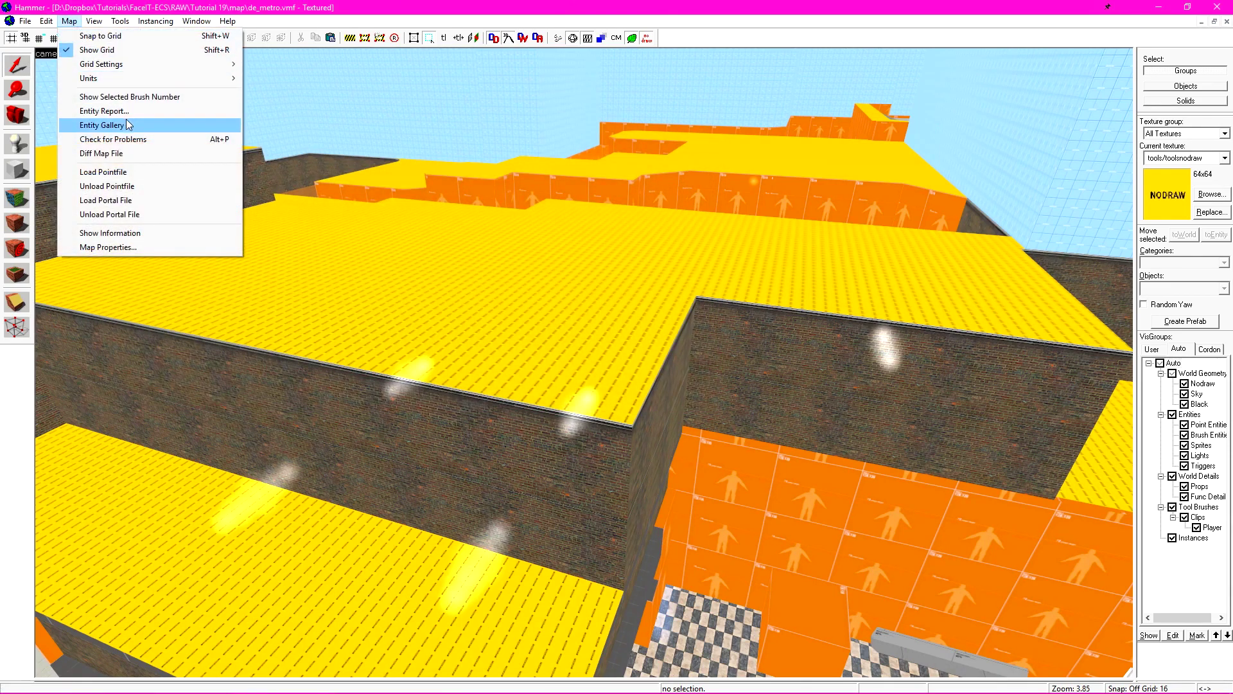
click(147, 171)
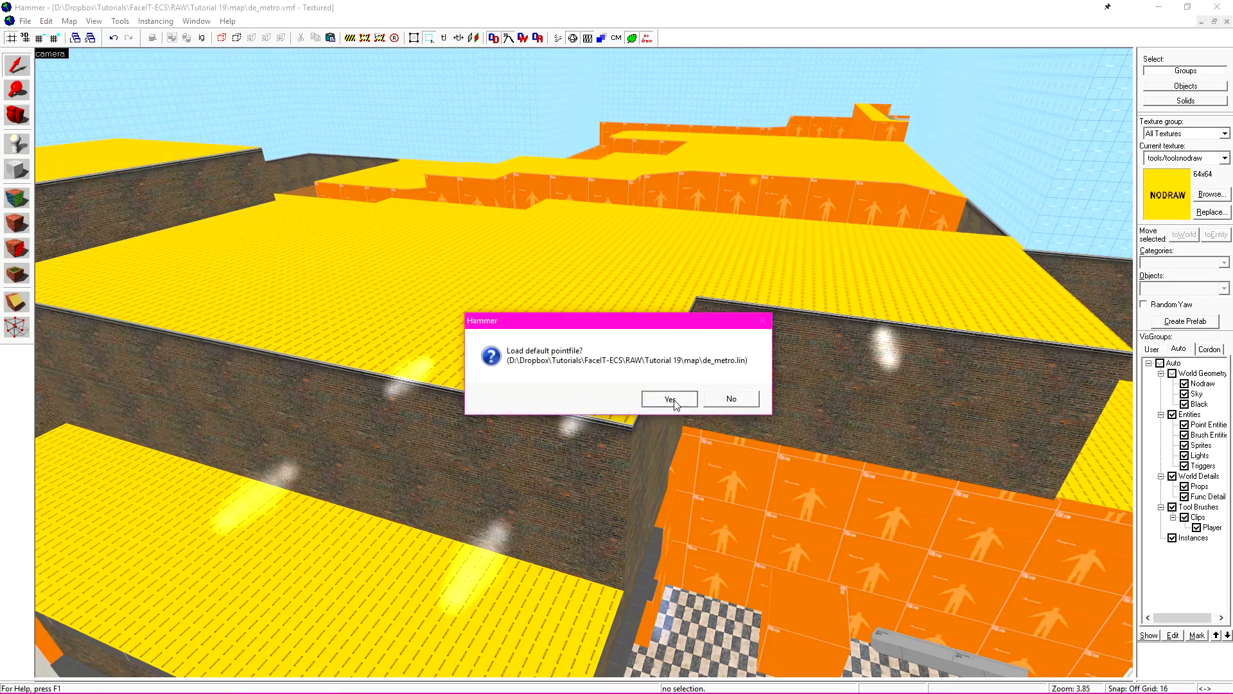
click(669, 398)
scroll(838, 210, down, 3)
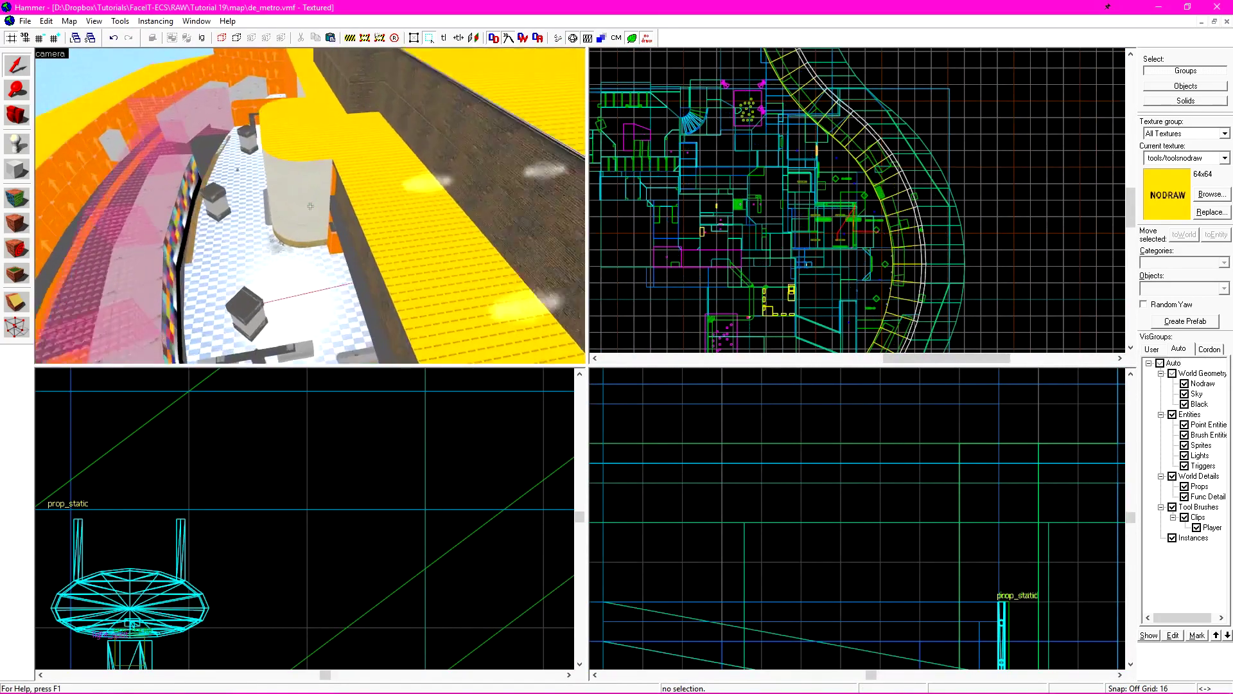
key(w)
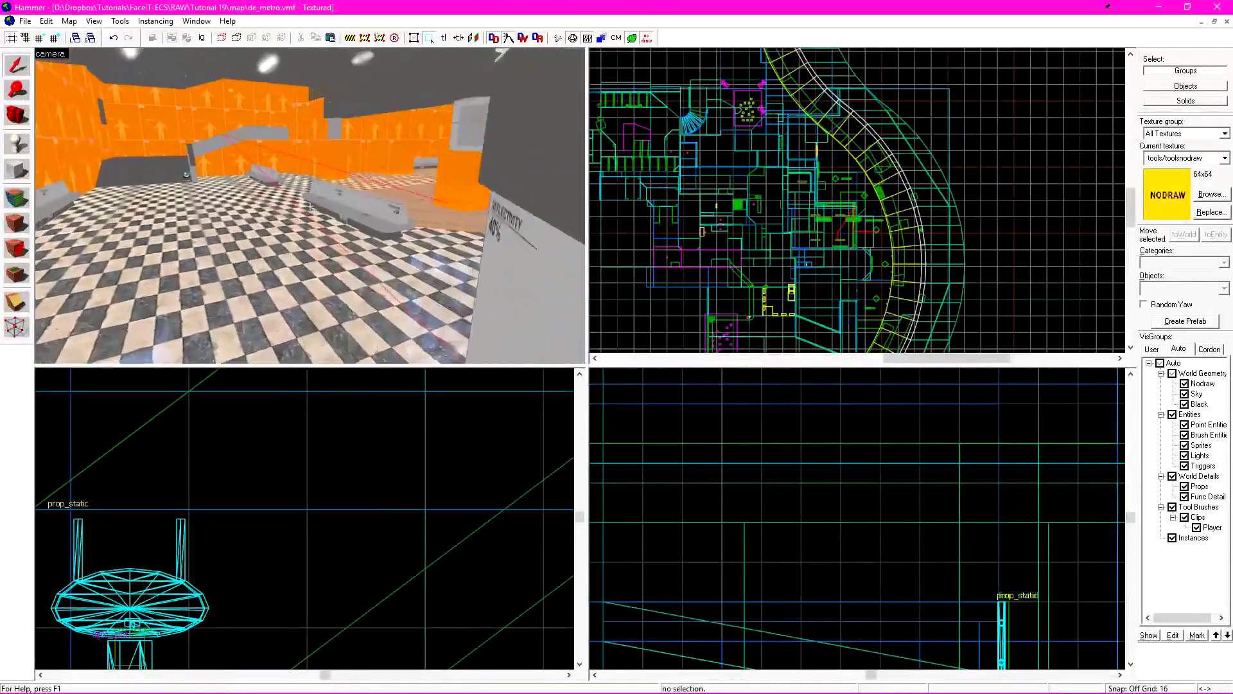
key(w)
key(z)
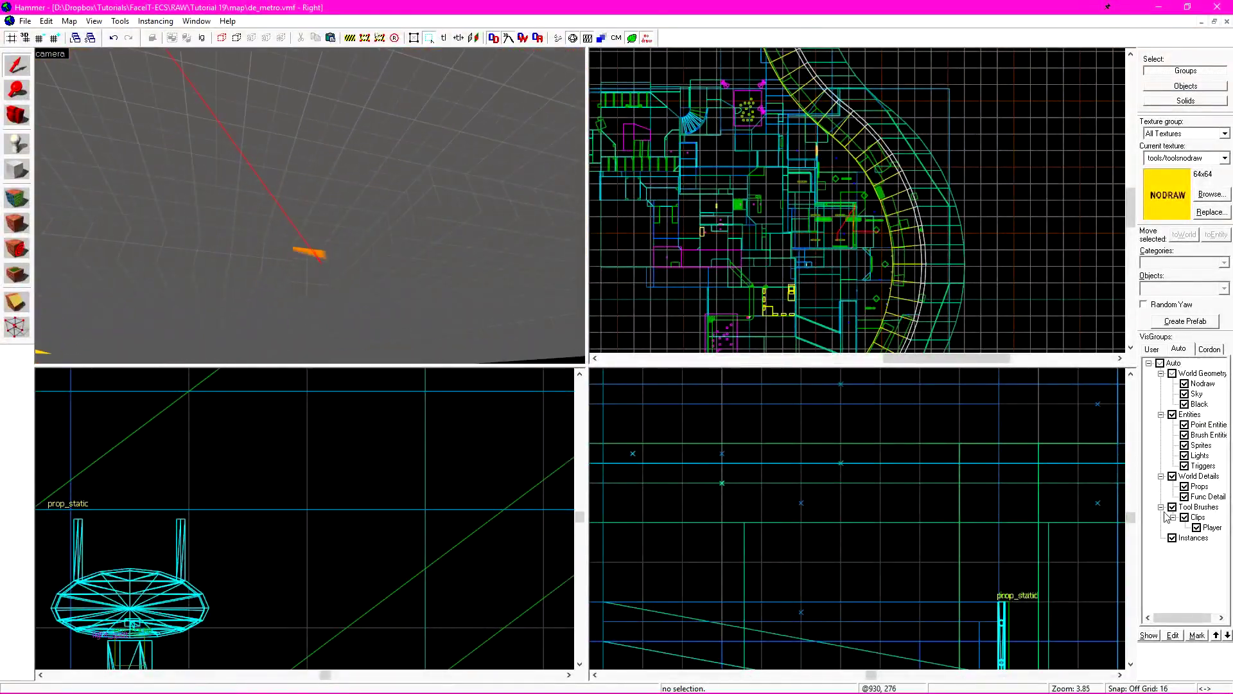
Step: Hide the World Details visgroup and quick-hide the bomb target trigger covering the floor near the leak line
click(1172, 476)
key(z)
key(w)
key(z)
click(364, 199)
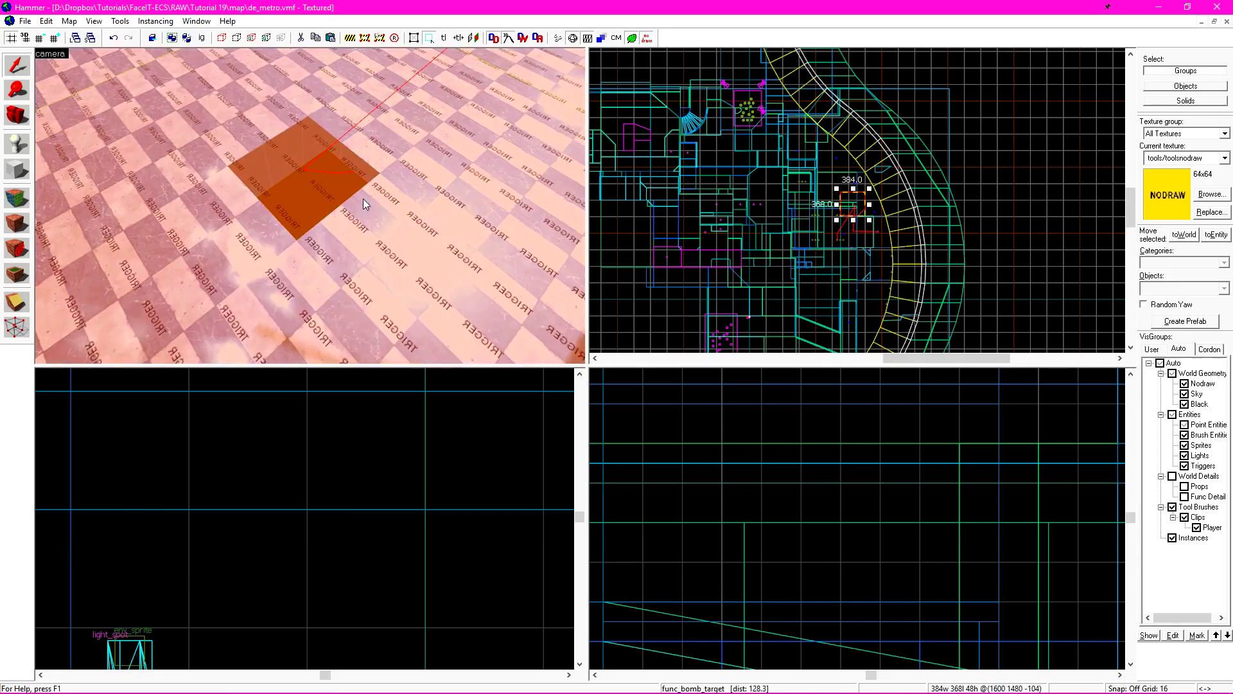
key(h)
Step: Extend the edge of the floor brush in the top view past the leak line and turn on grid snapping
click(363, 198)
scroll(856, 203, up, 14)
drag(796, 200, 855, 200)
key(shift+w)
key(Escape)
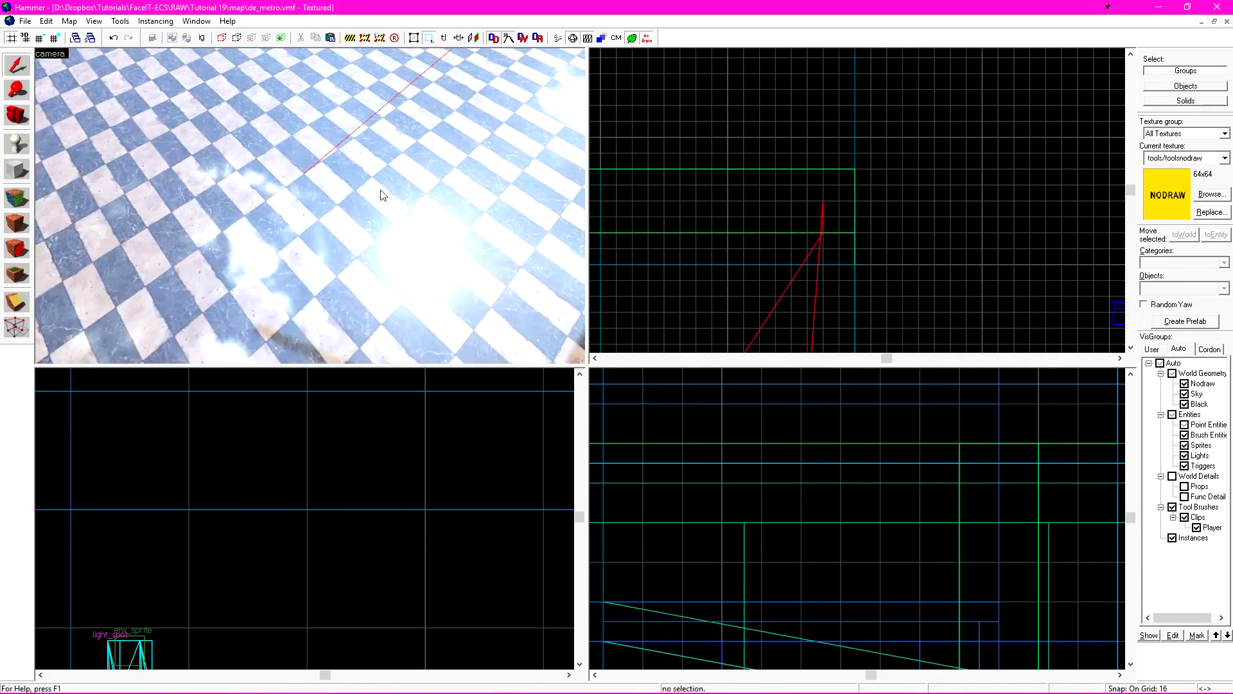
Step: Unhide all visgroups and quick-hidden objects, recompile the map and dismiss the vvis.exe error
click(1160, 363)
key(u)
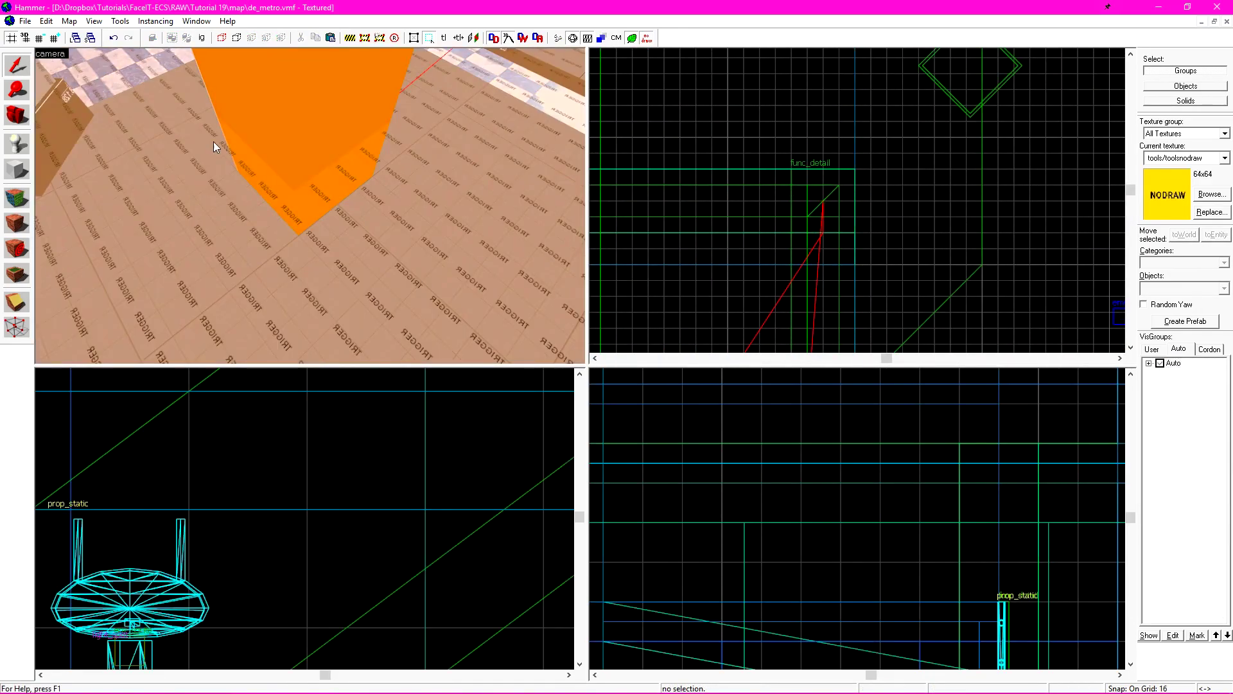
key(F9)
key(Return)
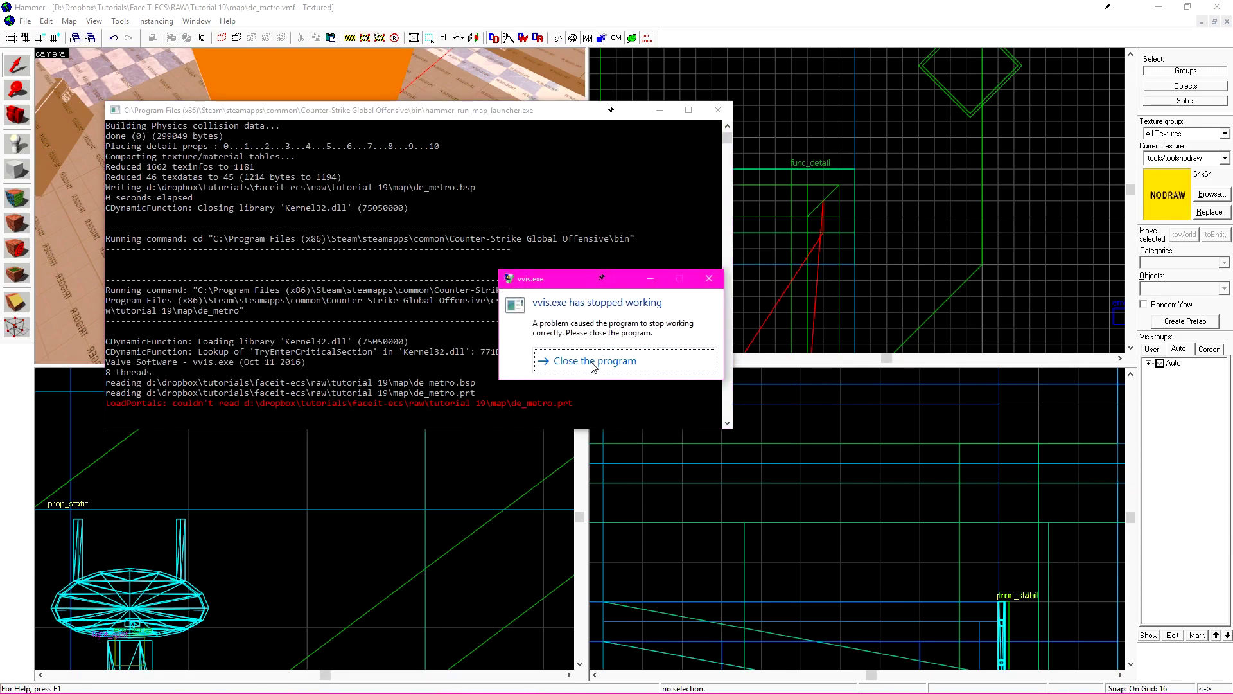
click(593, 361)
Step: Reload the default pointfile de_metro.lin and follow its line to the remaining leak
click(94, 21)
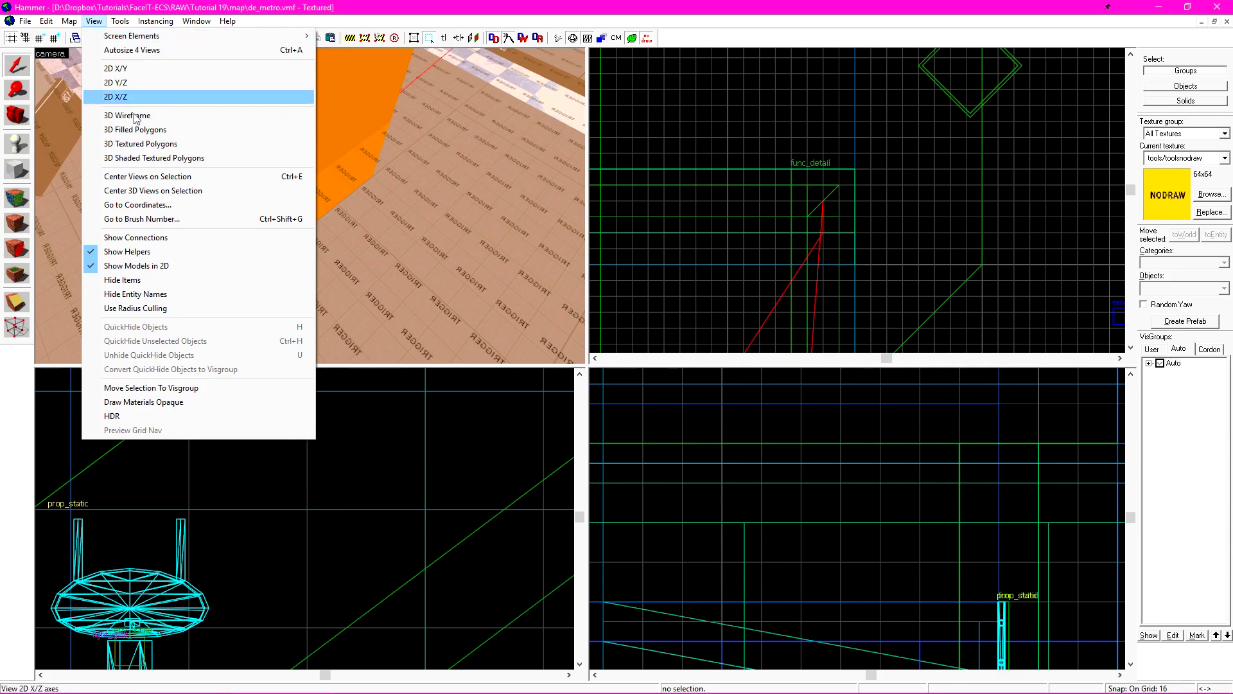
mouse_move(70, 24)
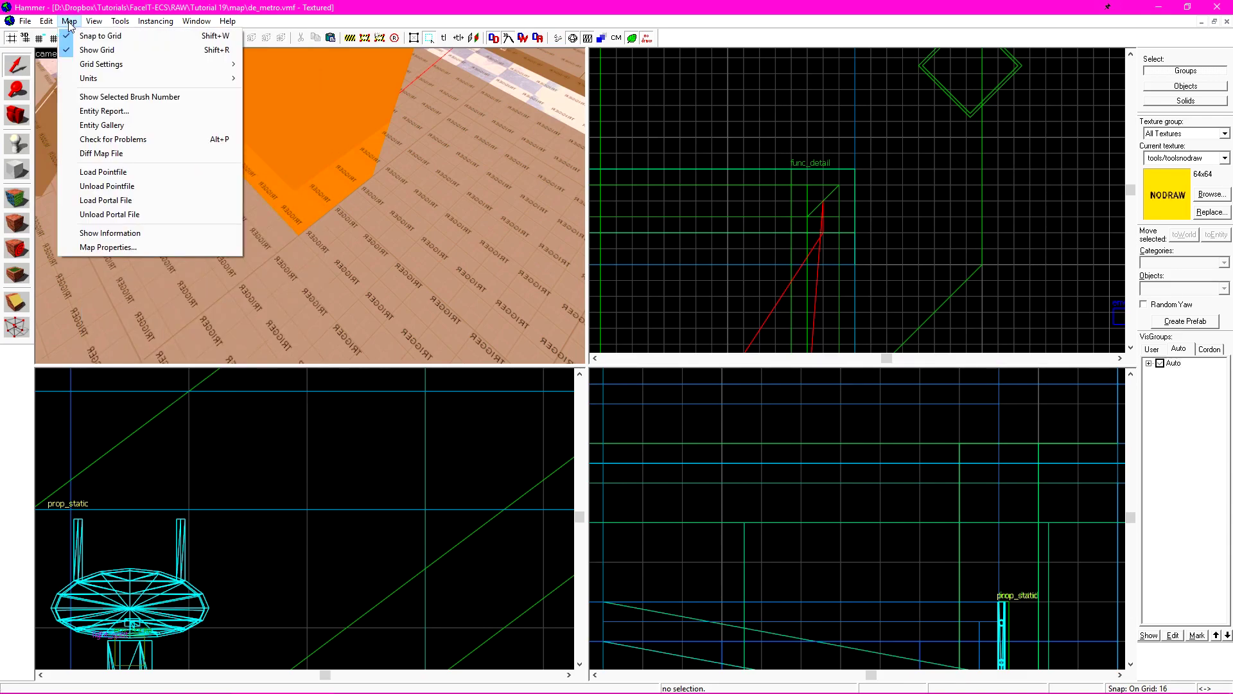
click(106, 172)
click(670, 396)
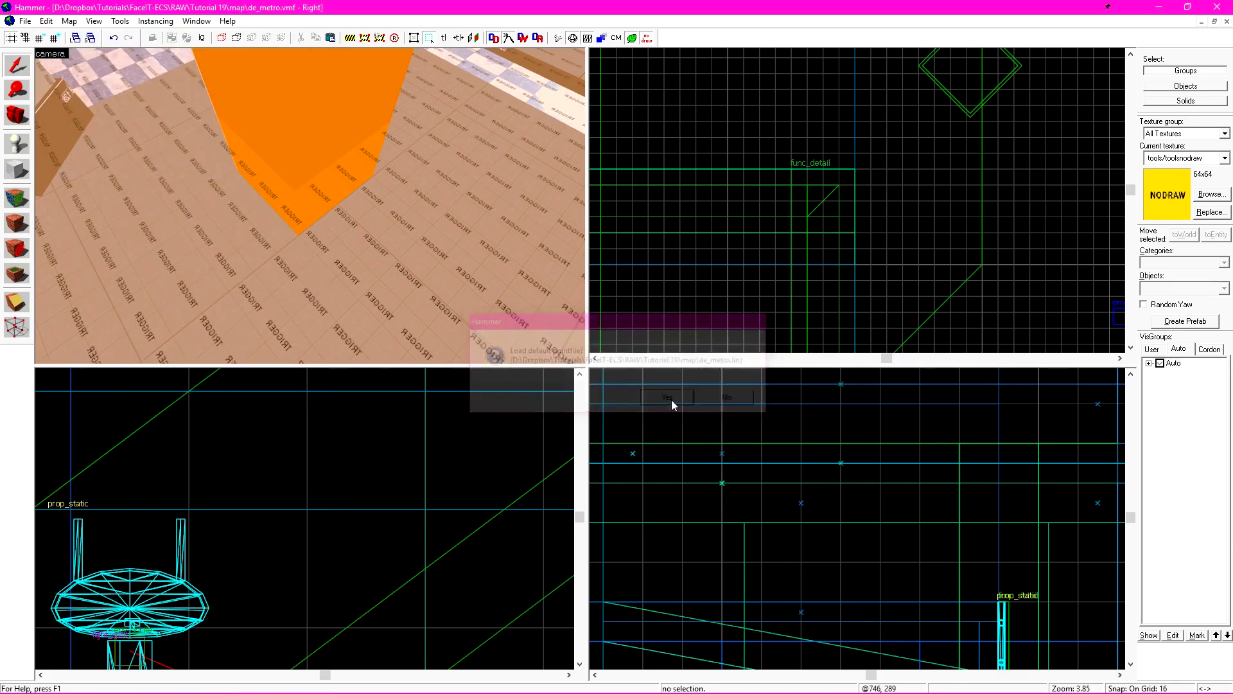
scroll(848, 197, down, 12)
key(z)
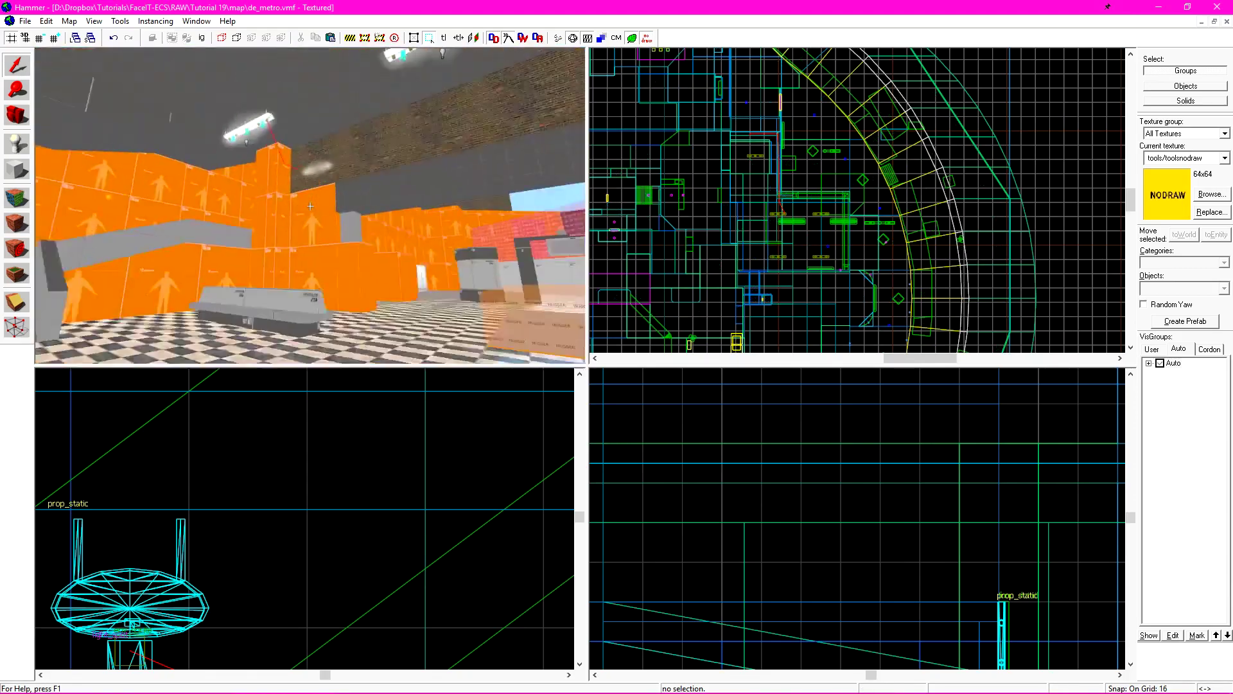
Step: Adjust the thin orange wall brush beside the leak line to close the gap, and check the wall in the 3D view
click(310, 205)
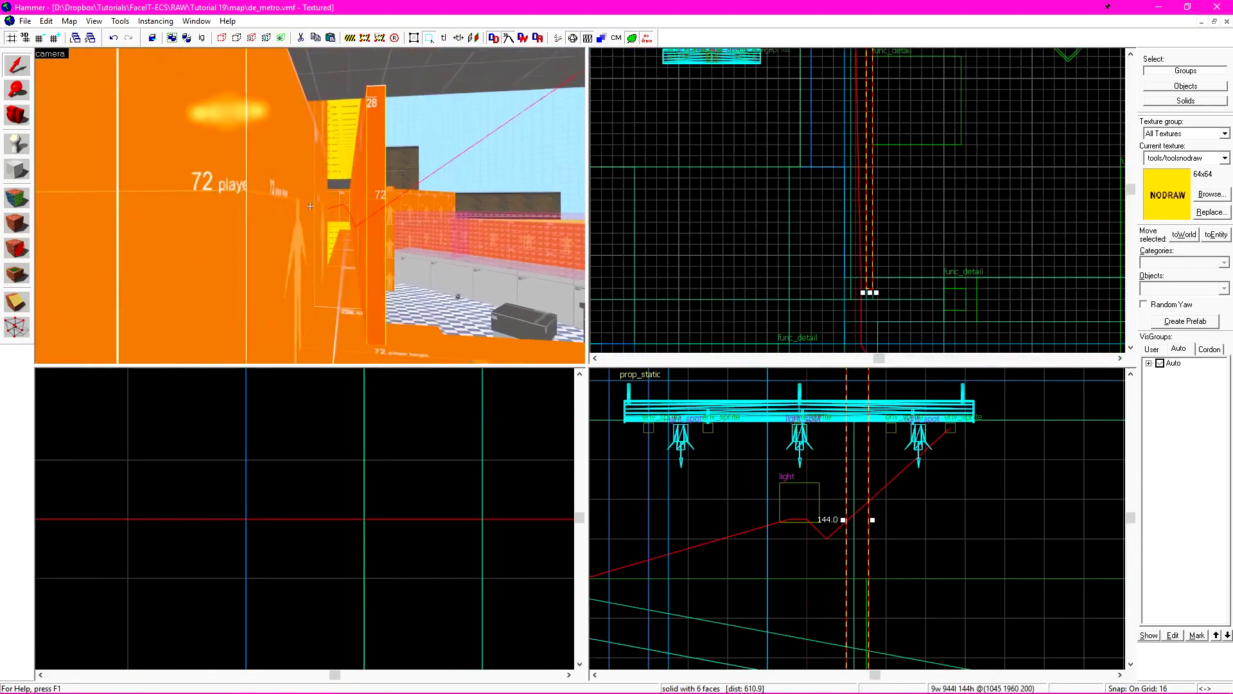
key(z)
scroll(868, 326, up, 5)
key(shift+x)
mouse_move(864, 201)
mouse_down()
mouse_move(888, 197)
mouse_move(750, 216)
mouse_up()
key(Return)
scroll(868, 215, up, 4)
key(Escape)
key(z)
key(z)
click(398, 229)
key(Escape)
key(z)
key(z)
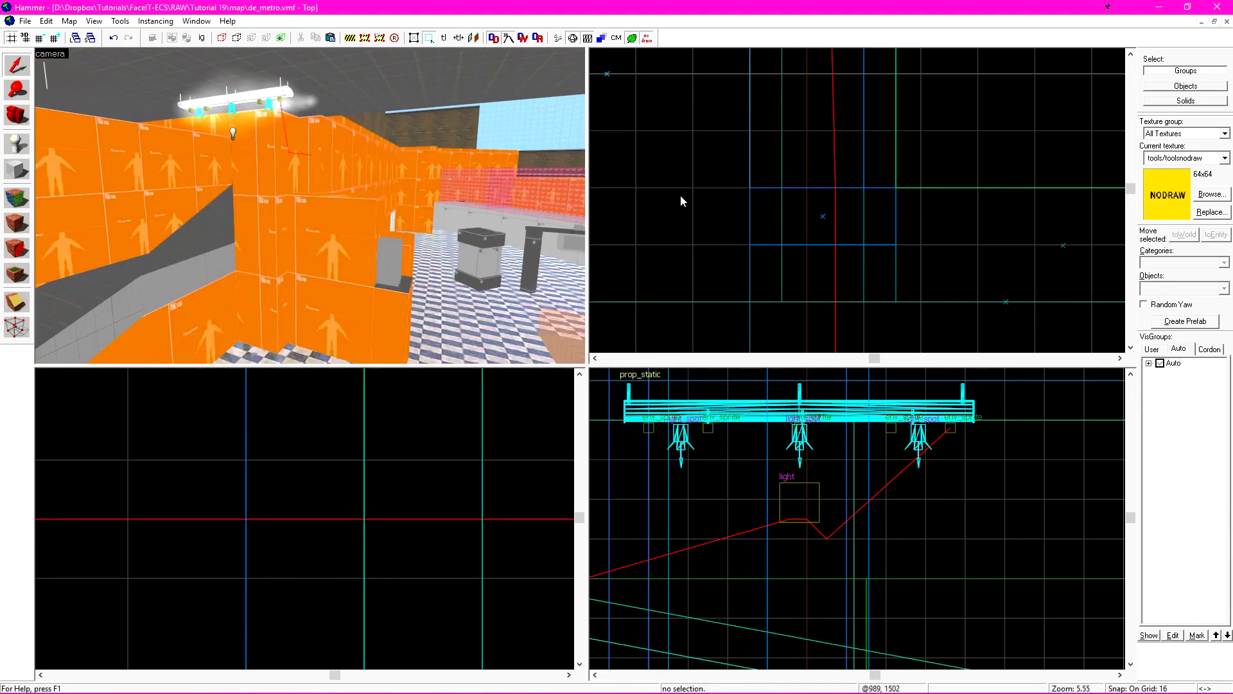
key(z)
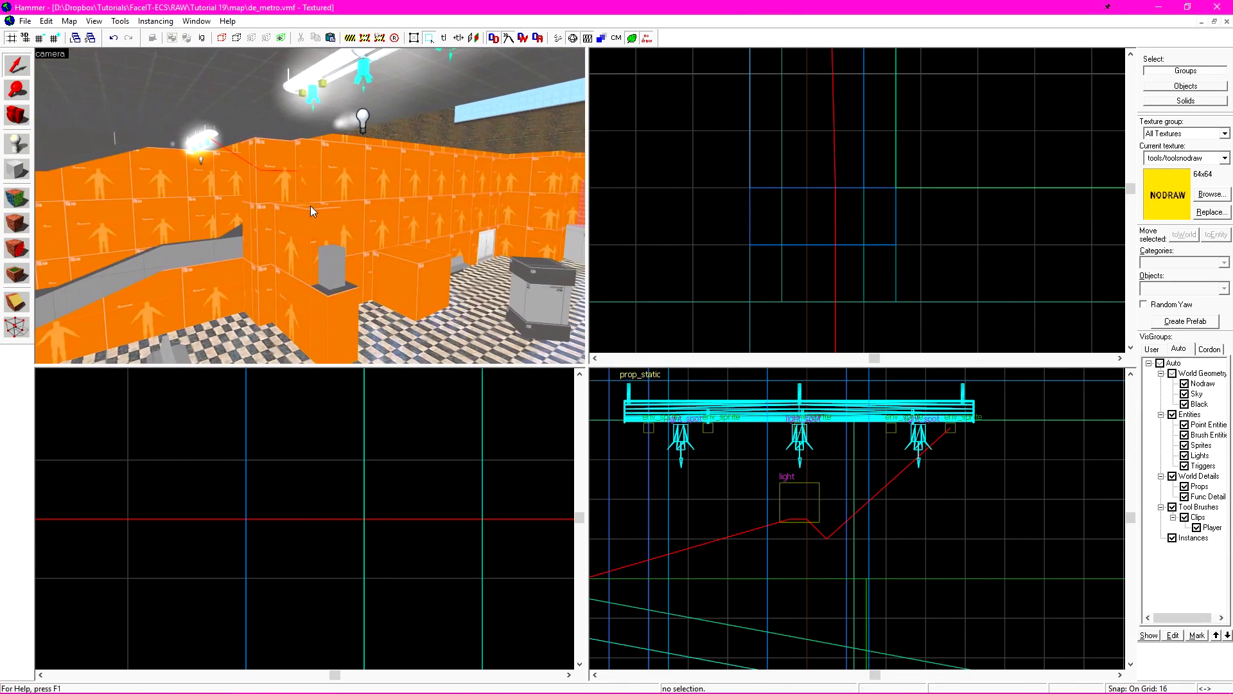
Step: Unload the pointfile and recompile the map with the BSP and VIS commands of the Full compile - HDR only configuration
click(70, 21)
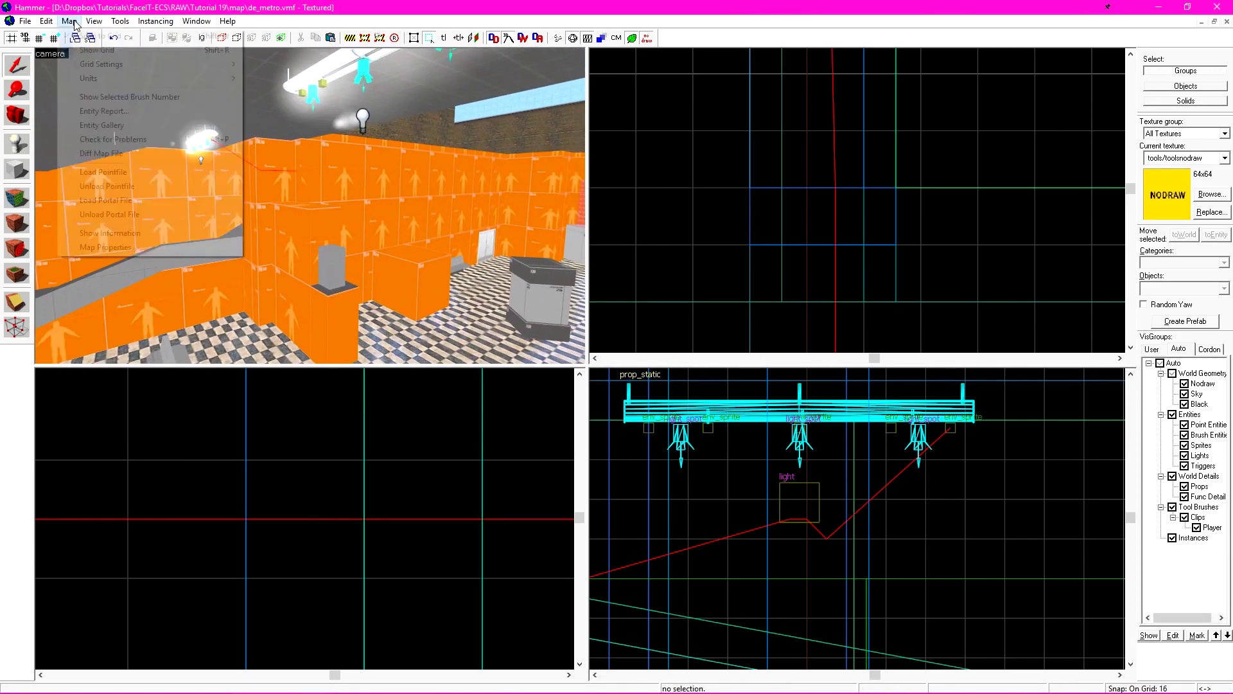
click(153, 186)
click(562, 44)
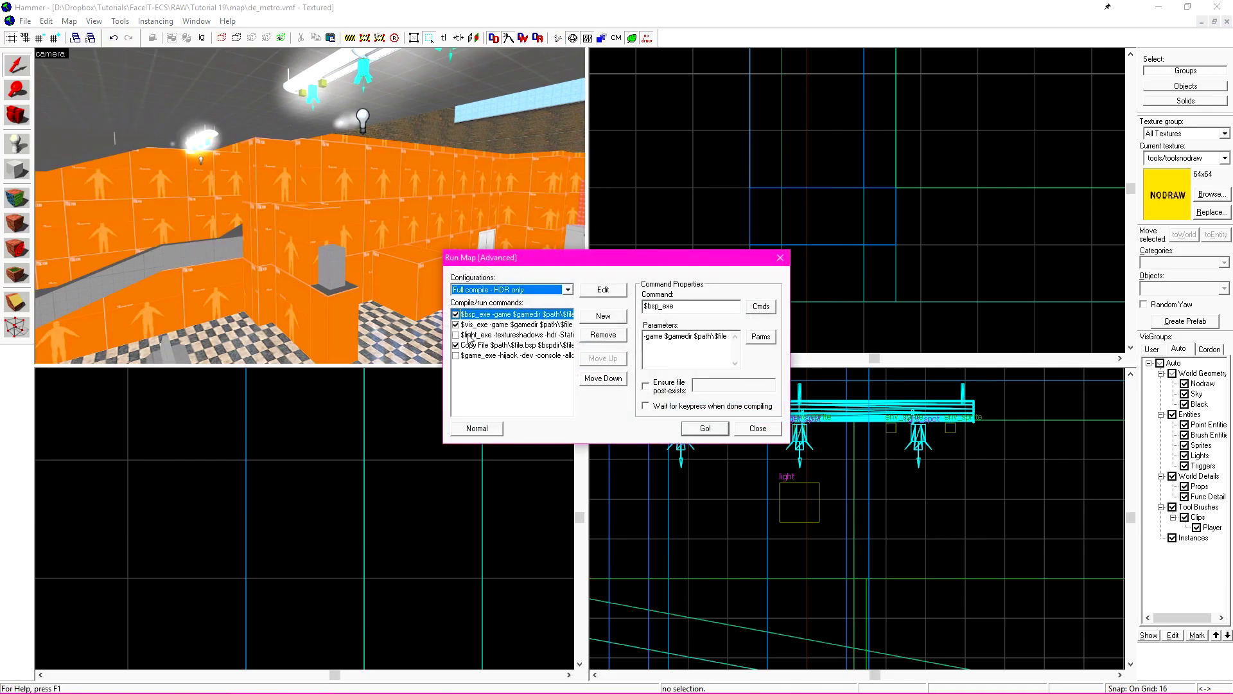
click(687, 427)
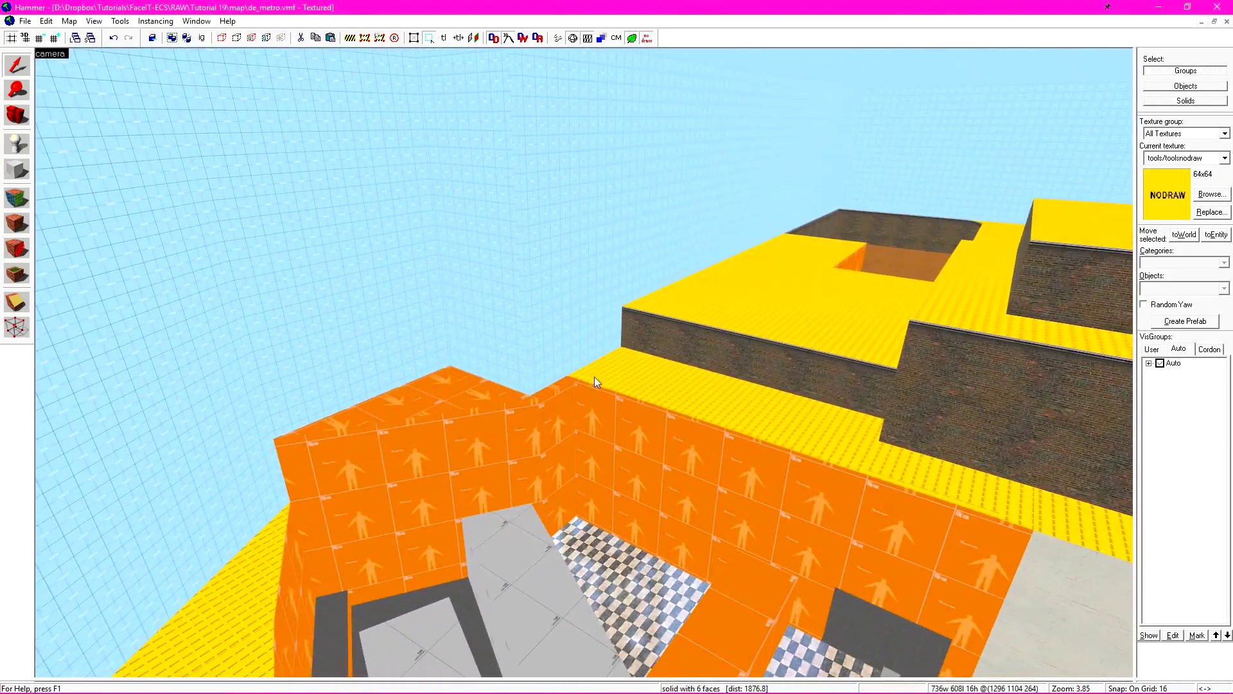
Step: Apply tools/toolsnodraw to the exposed top face of the orange wall beside the sky brushes
key(shift+a)
click(602, 375)
key(w)
key(a)
right_click(461, 440)
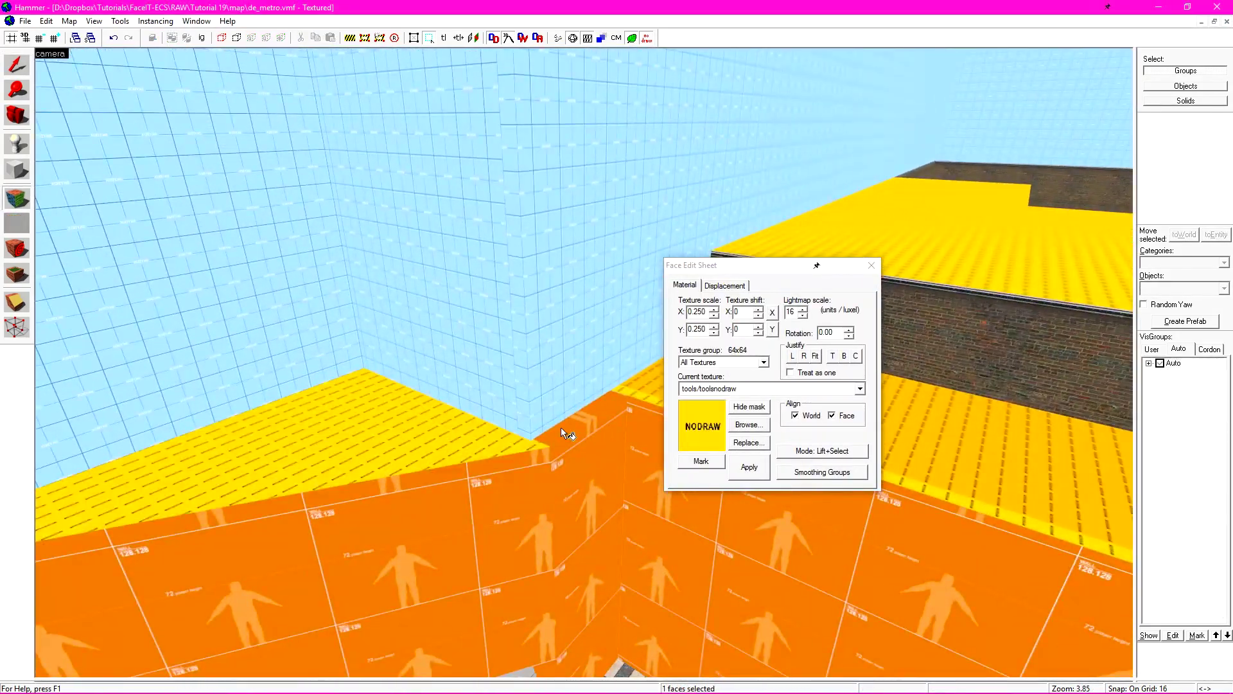
key(z)
key(w)
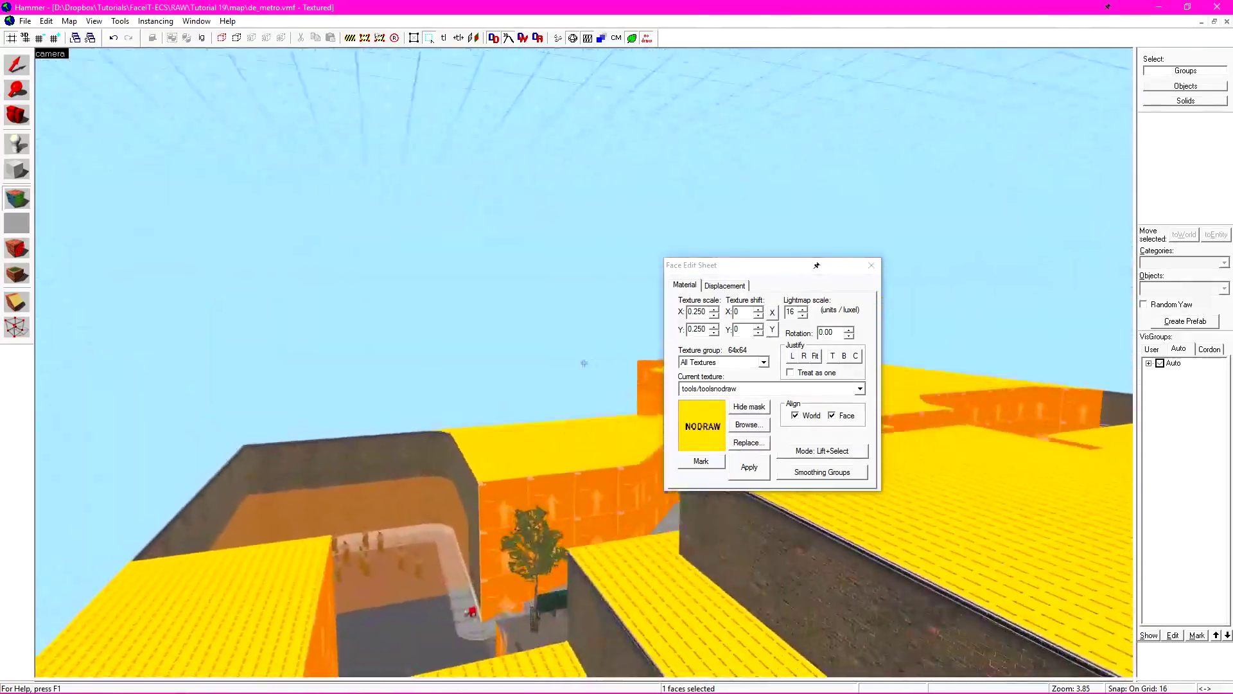
key(w)
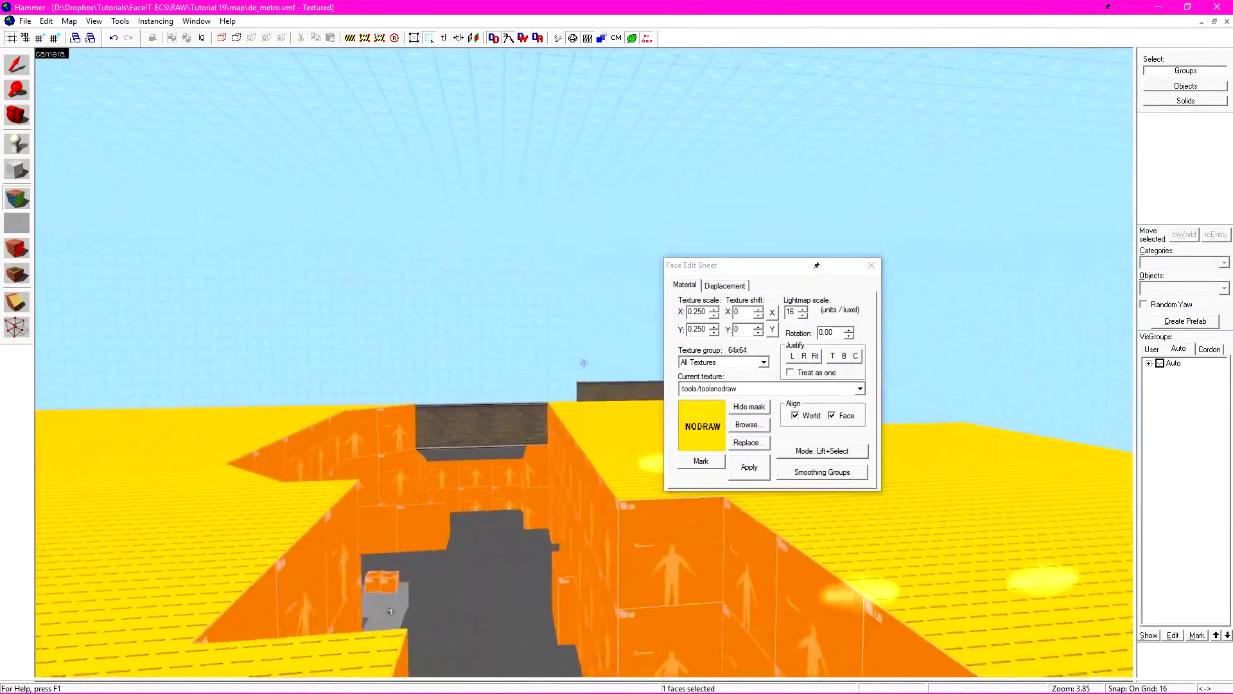
Step: Apply tools/toolsnodraw to the exposed top faces of the grey ceiling brushes above the interior rooms
key(w)
key(z)
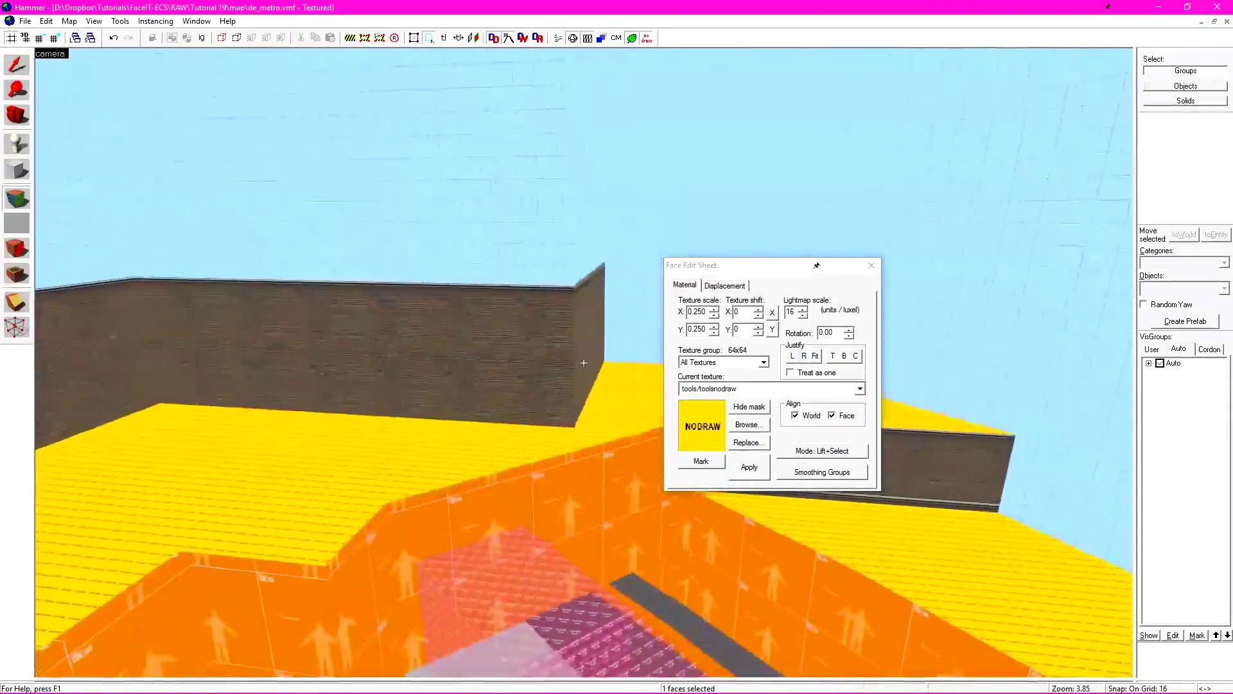
key(w)
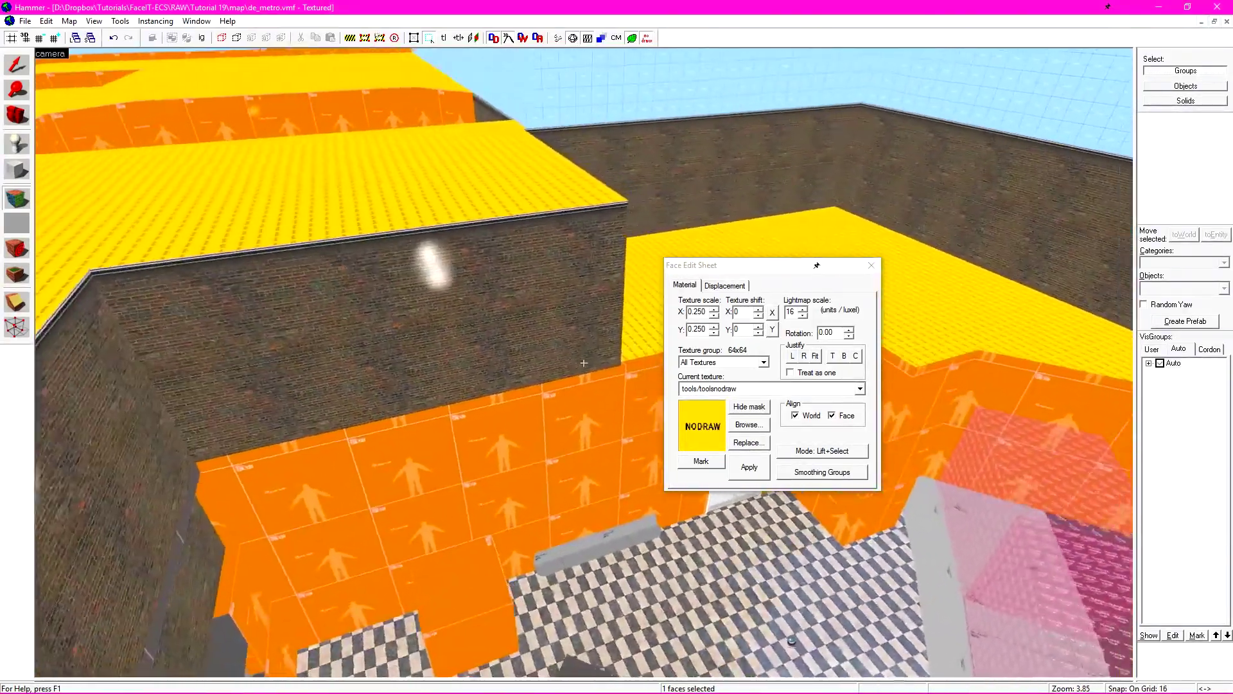
key(w)
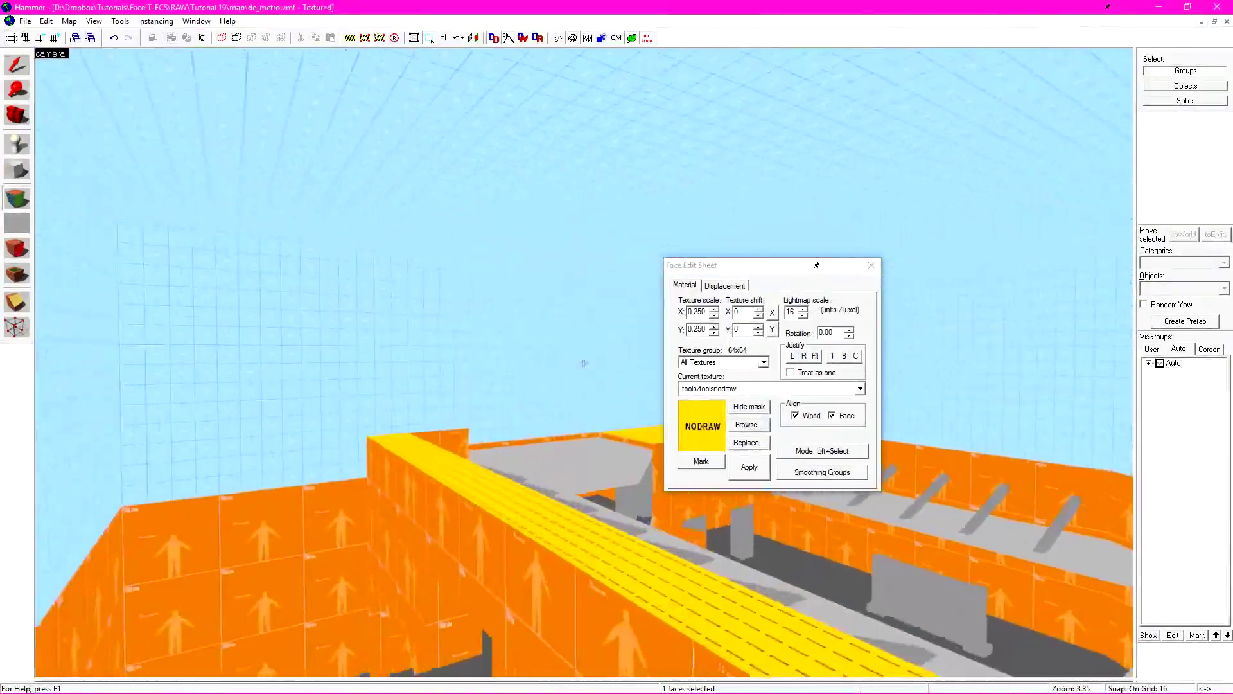
key(w)
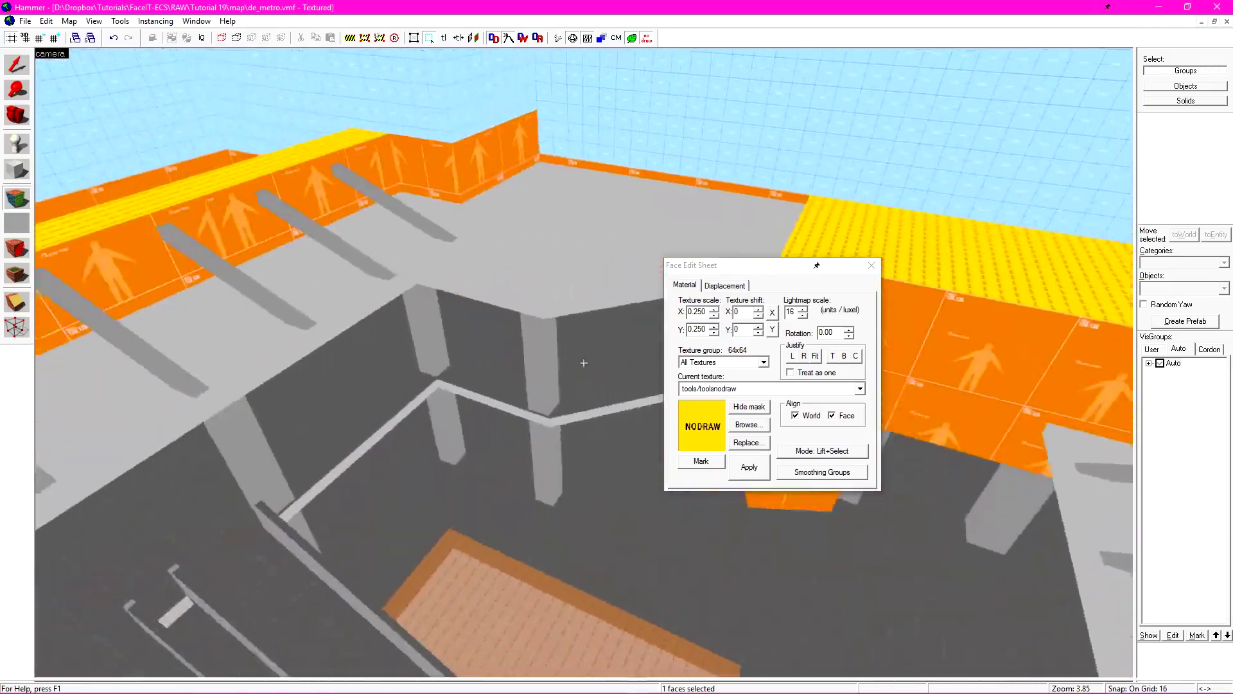
key(z)
right_click(487, 273)
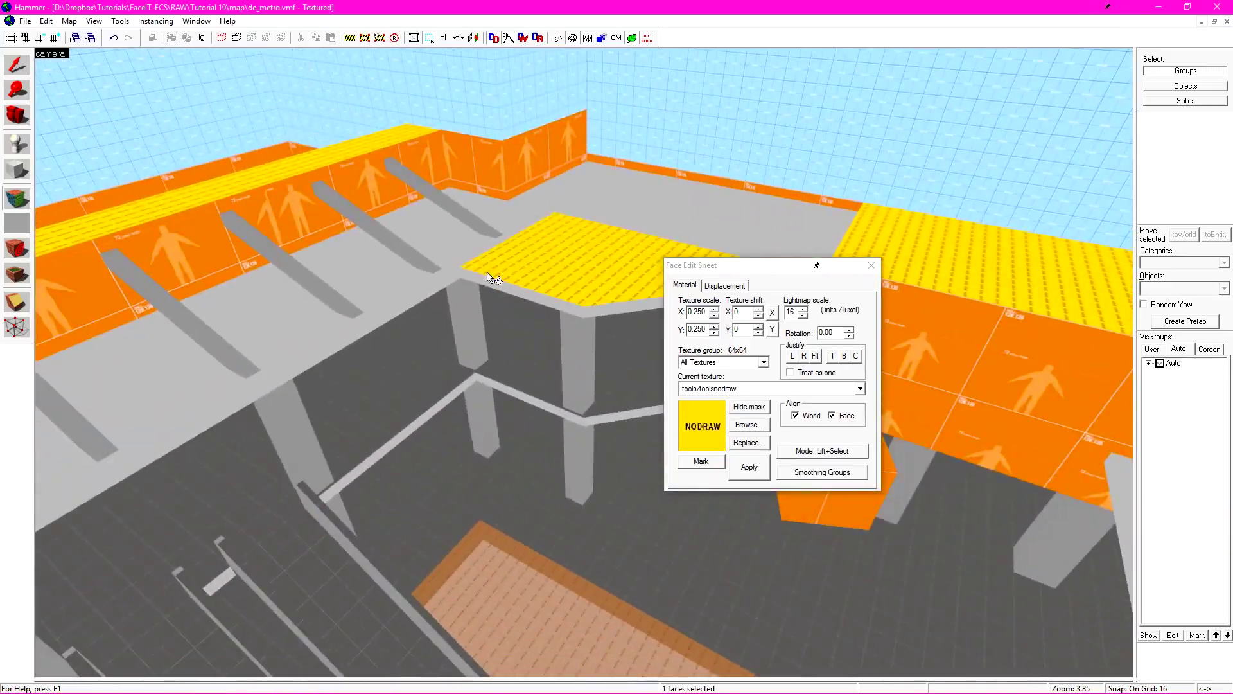
right_click(452, 242)
right_click(604, 210)
Step: Examine the rooftops and wall tops for remaining textured faces, and return to object selection
key(z)
key(w)
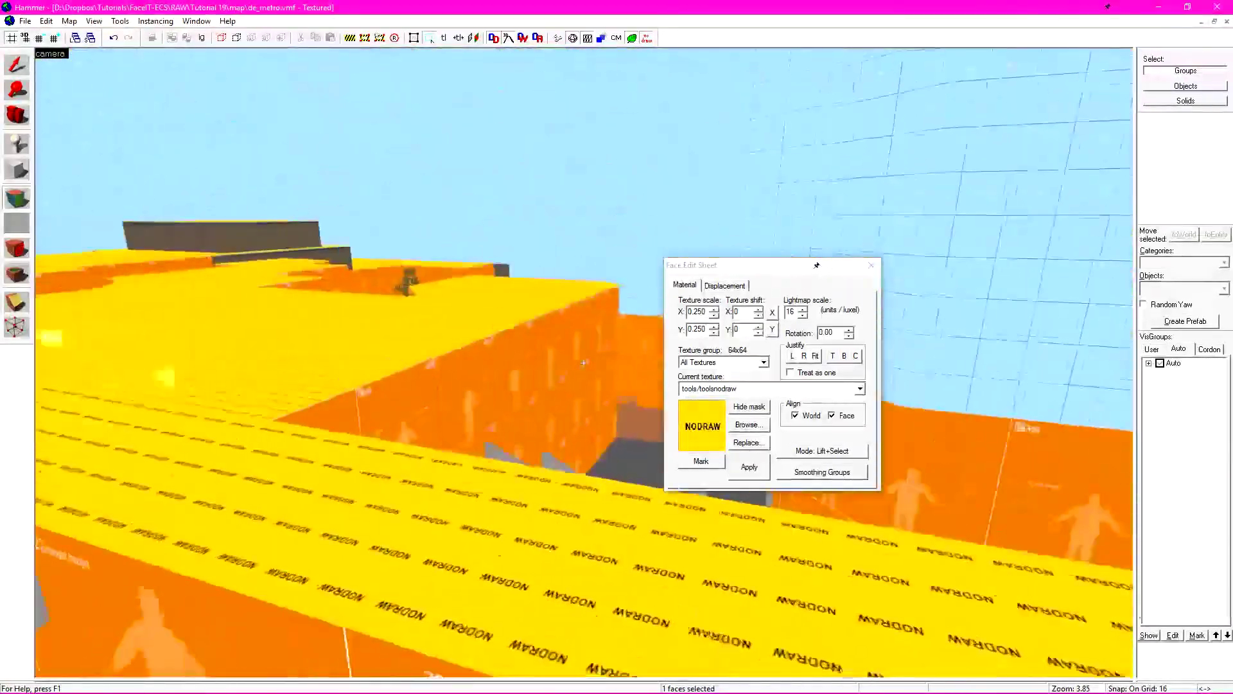
key(w)
key(d)
key(a)
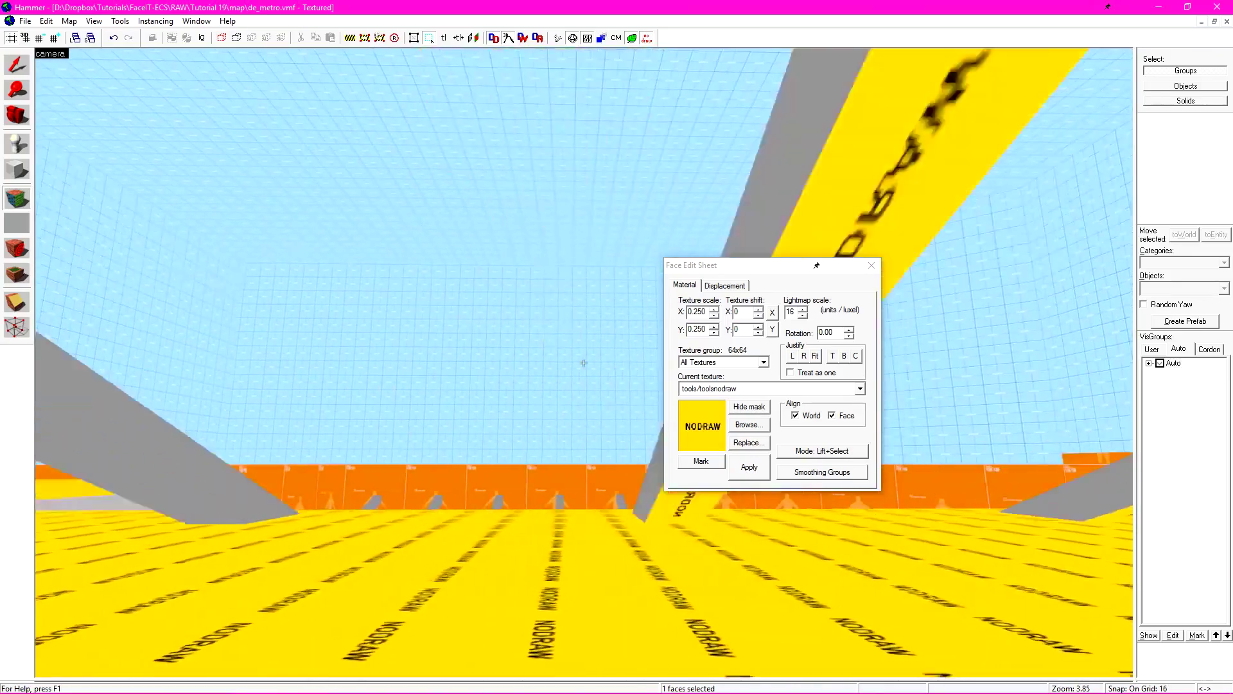
key(d)
key(s)
key(z)
key(shift+s)
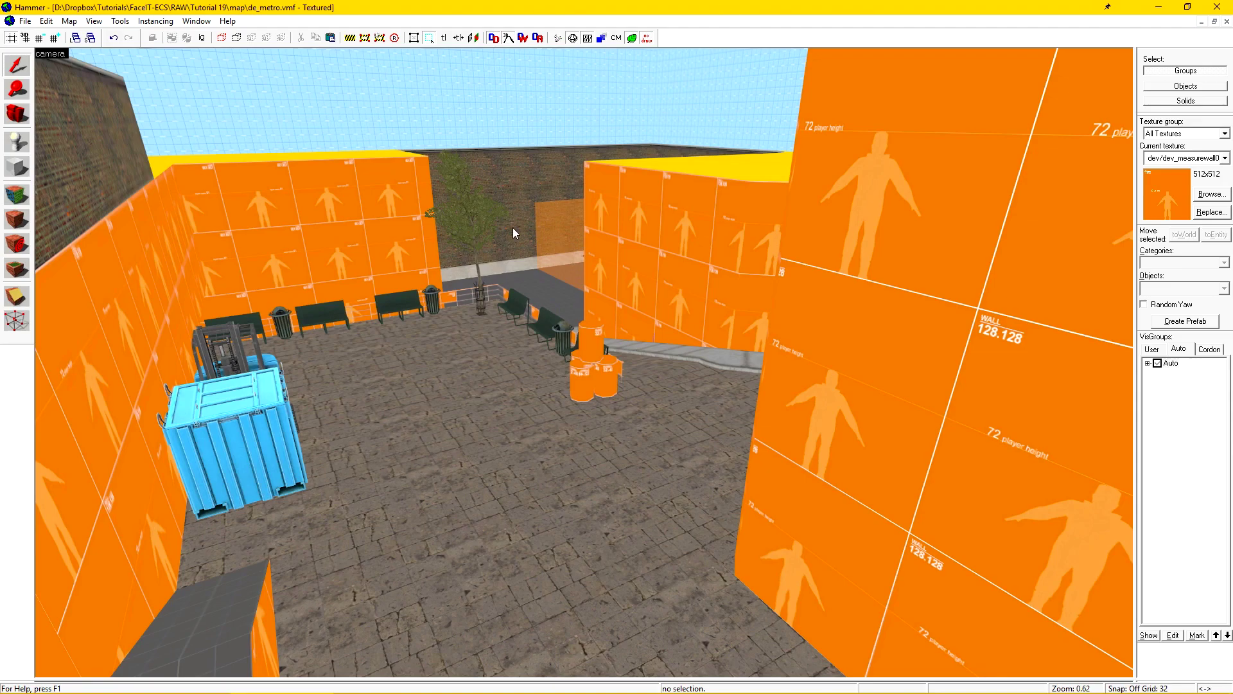
Step: Examine the props placed around the paved plaza, including the benches, bins, forklift and crate, and the adjoining areas
key(z)
key(s)
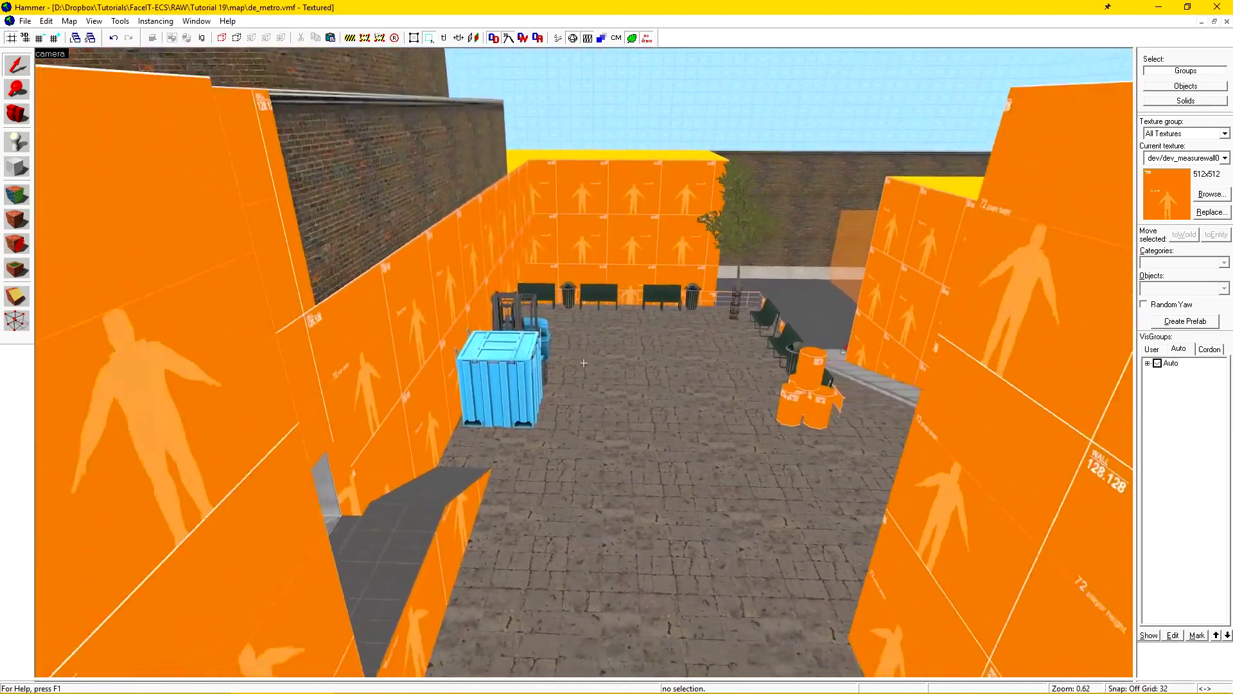
key(z)
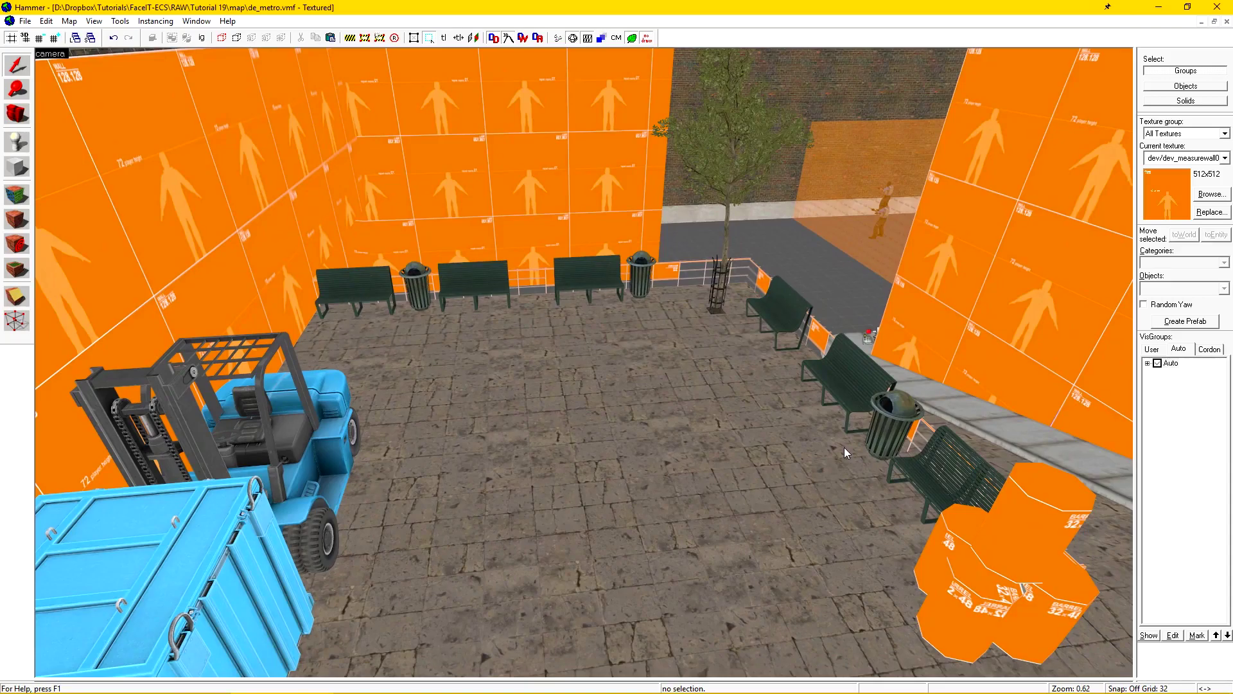
key(z)
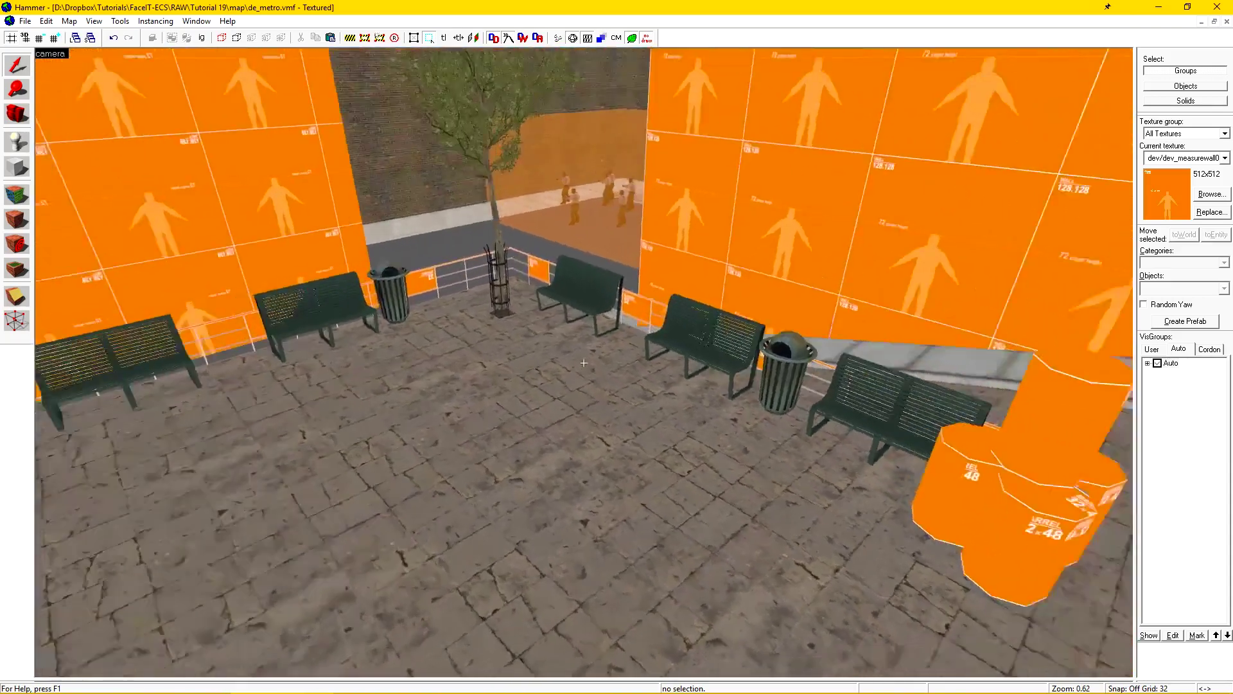
key(w)
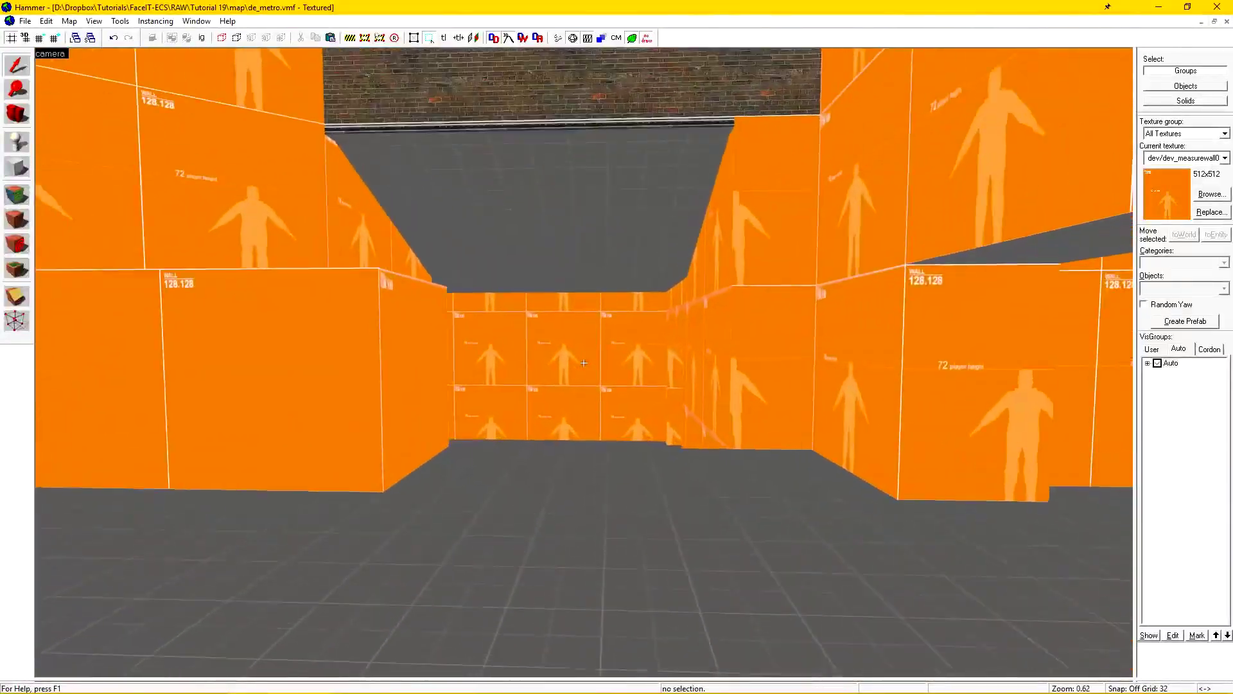
key(w)
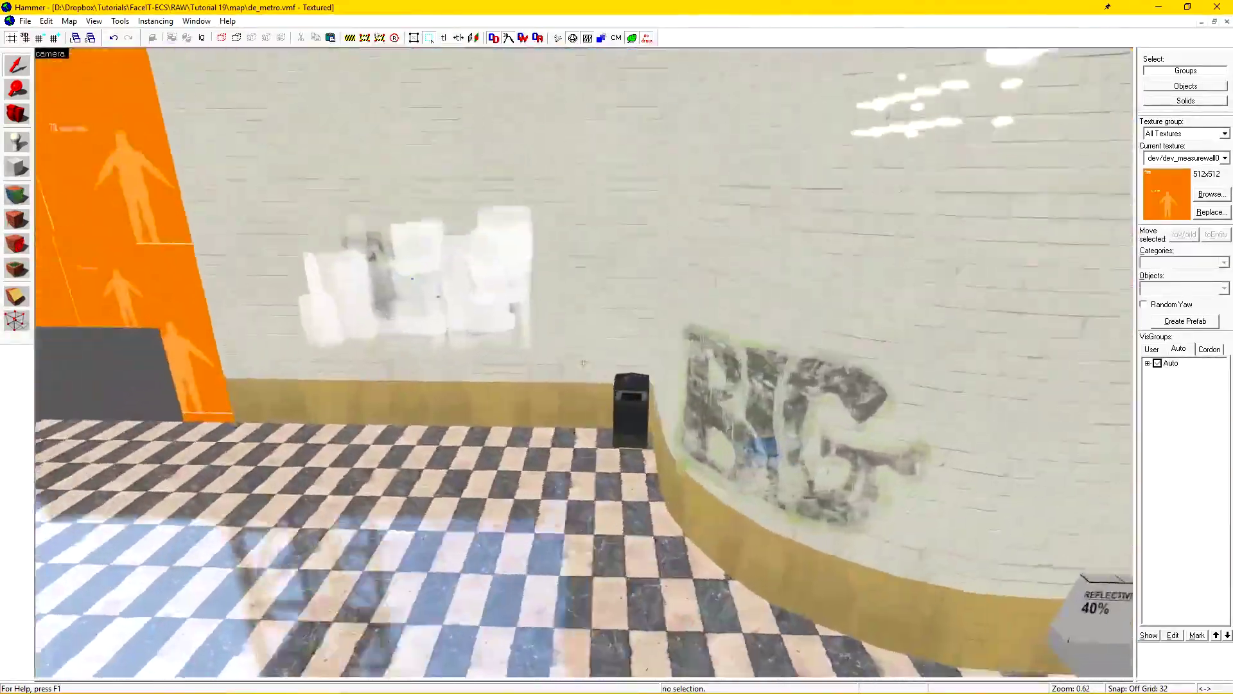
Step: Select the black garbage can beside the graffiti wall and view it from above the tracks
key(s)
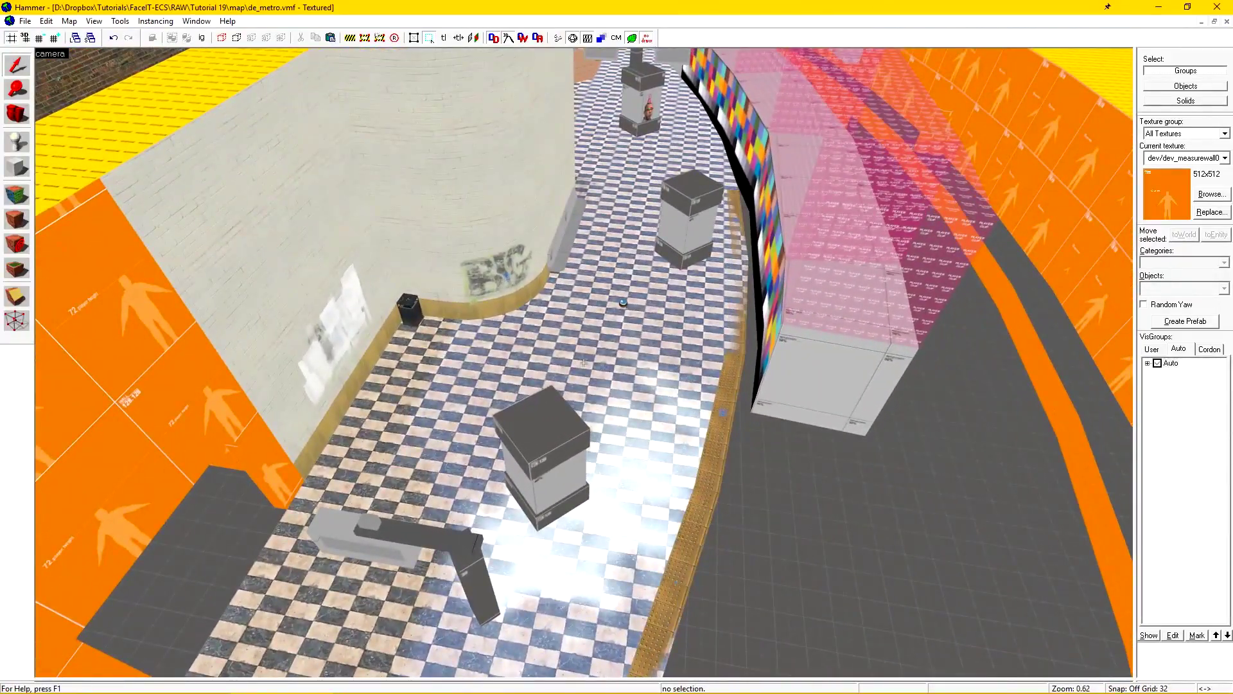
key(d)
key(z)
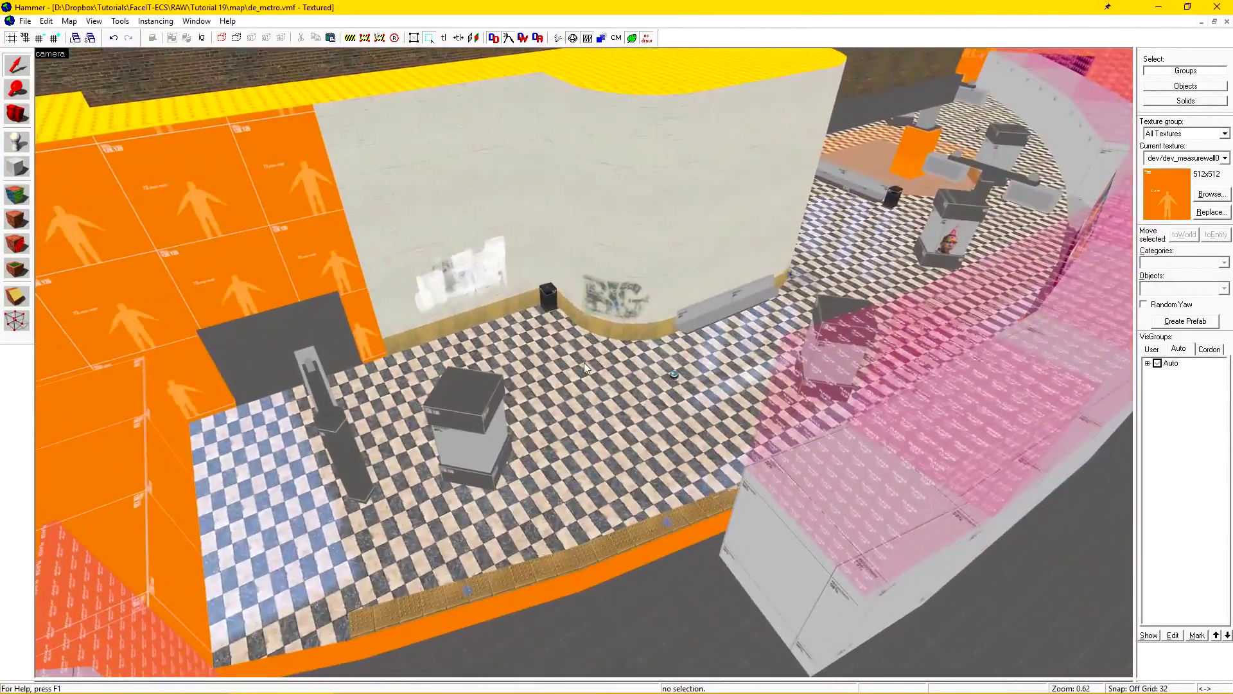
click(546, 299)
key(s)
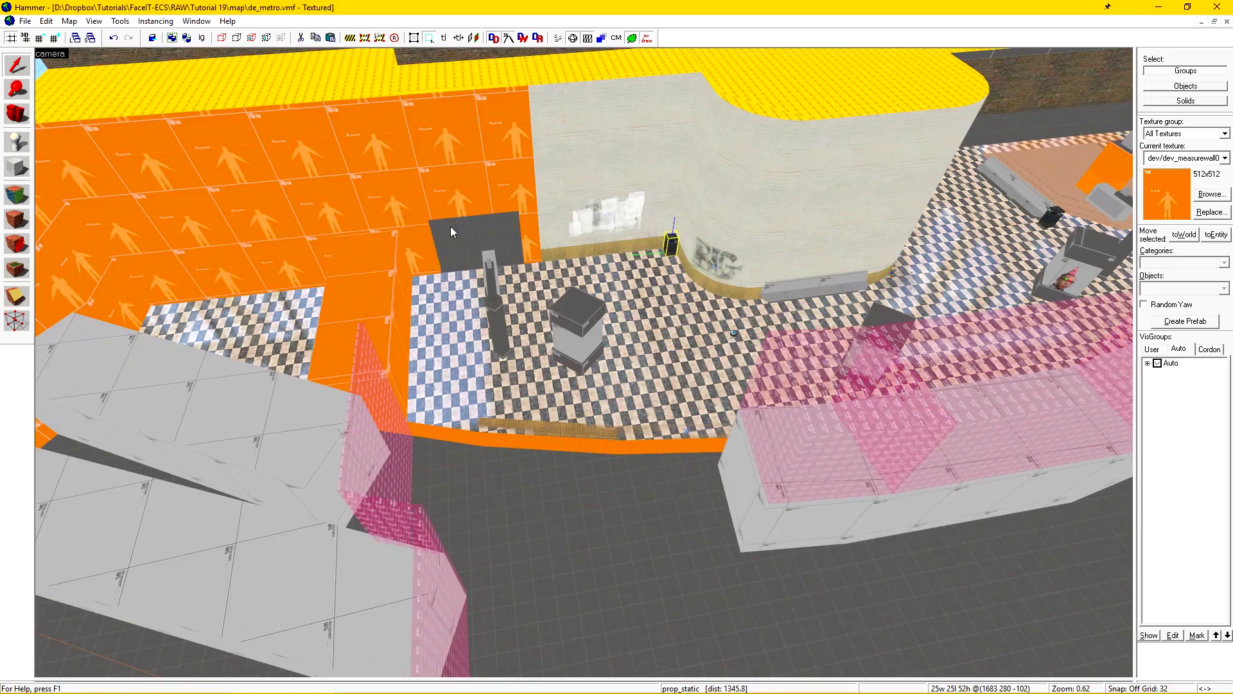
key(s)
key(z)
key(s)
key(z)
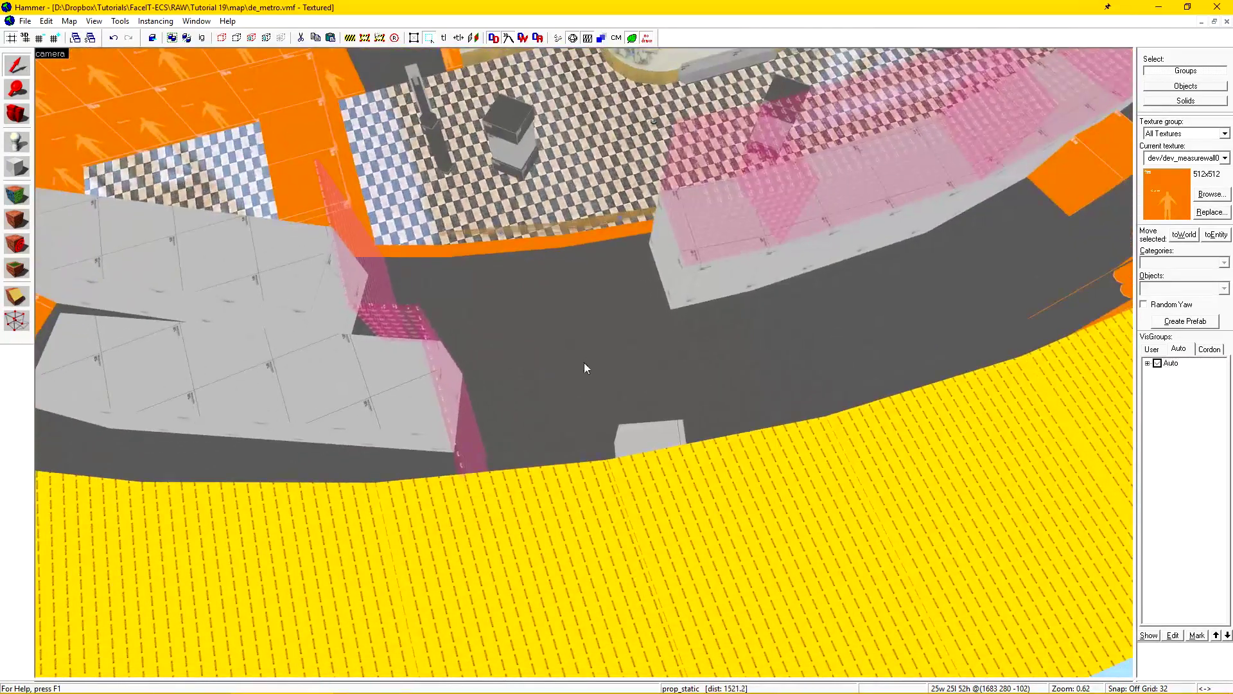
key(w)
key(a)
key(z)
key(z)
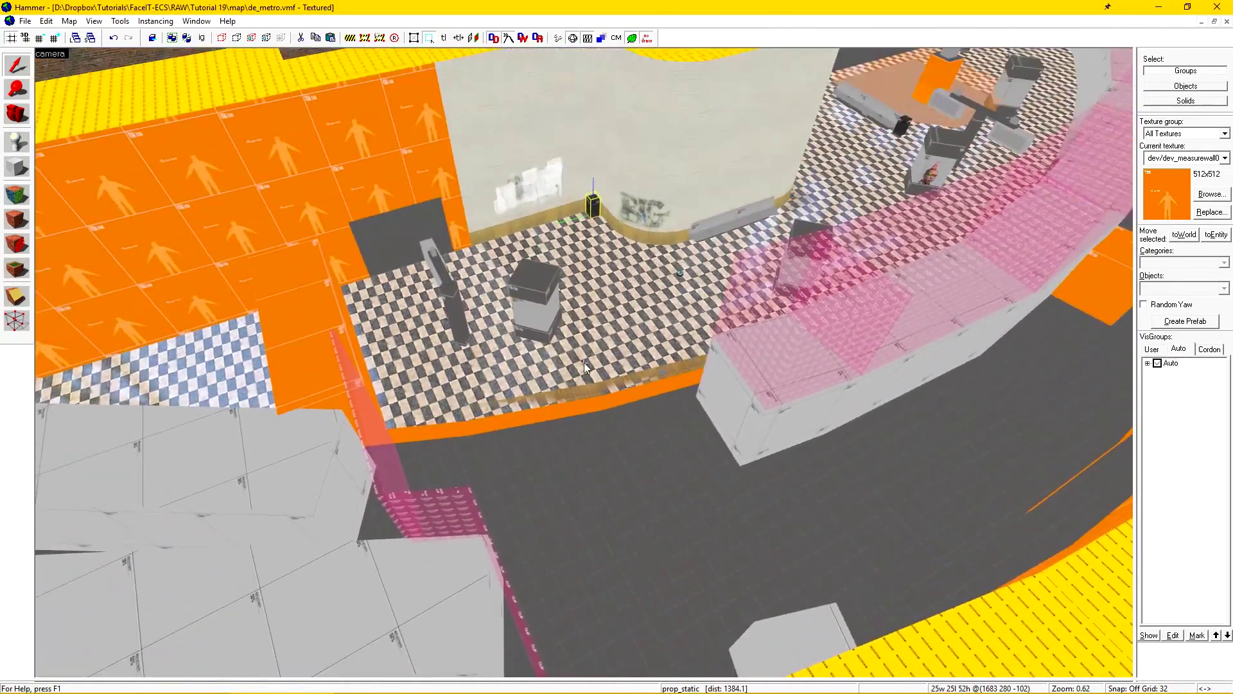
Step: Set the garbage can's Start Fade Dist/Pixels to 1030 from the camera's distance at the far side of the tracks, and apply it
double_click(595, 208)
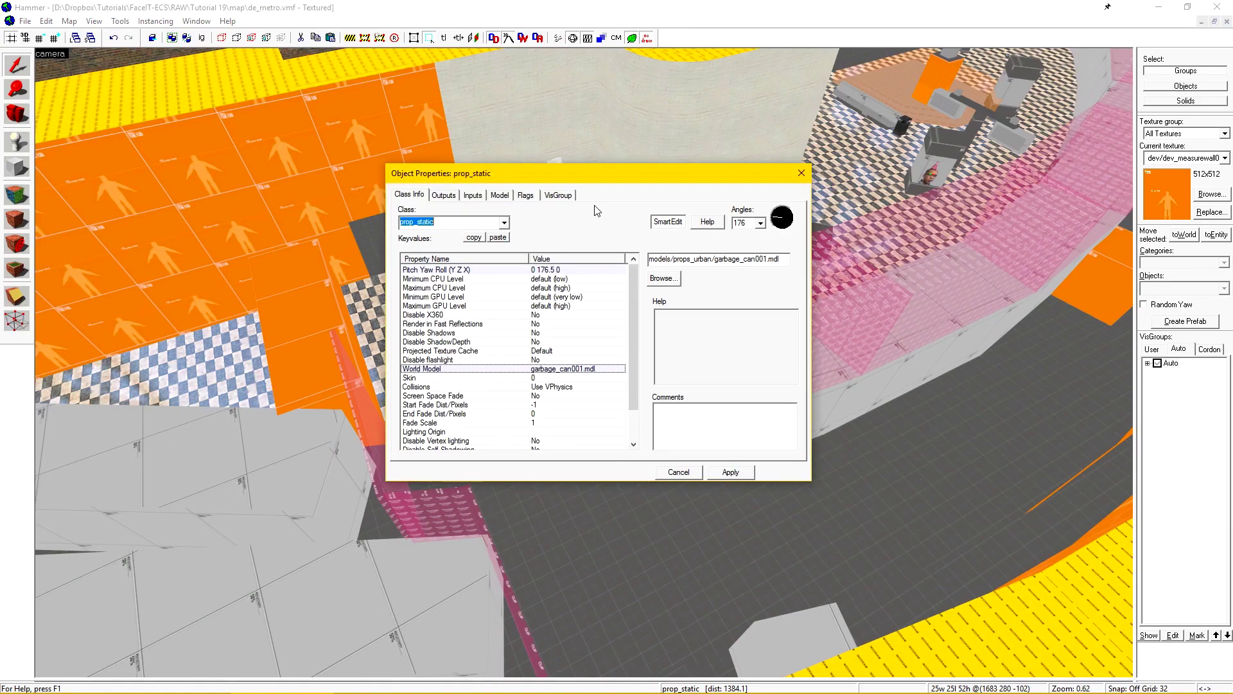
drag(576, 165, 908, 103)
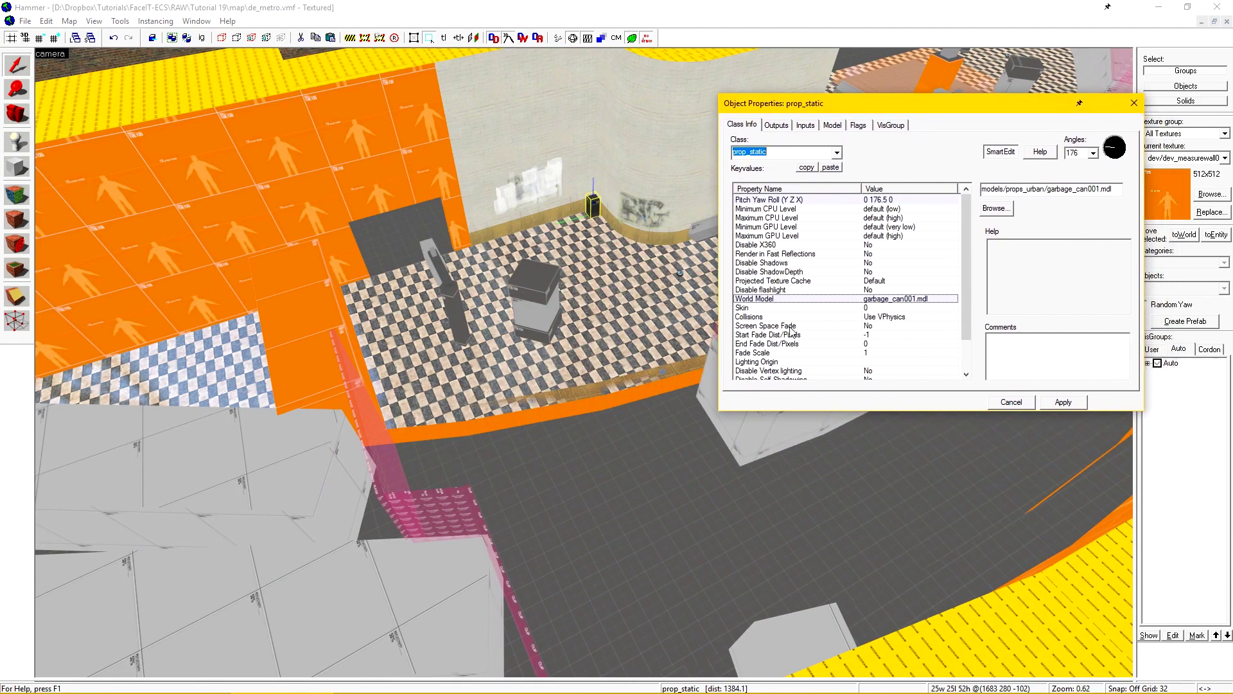
click(752, 336)
key(z)
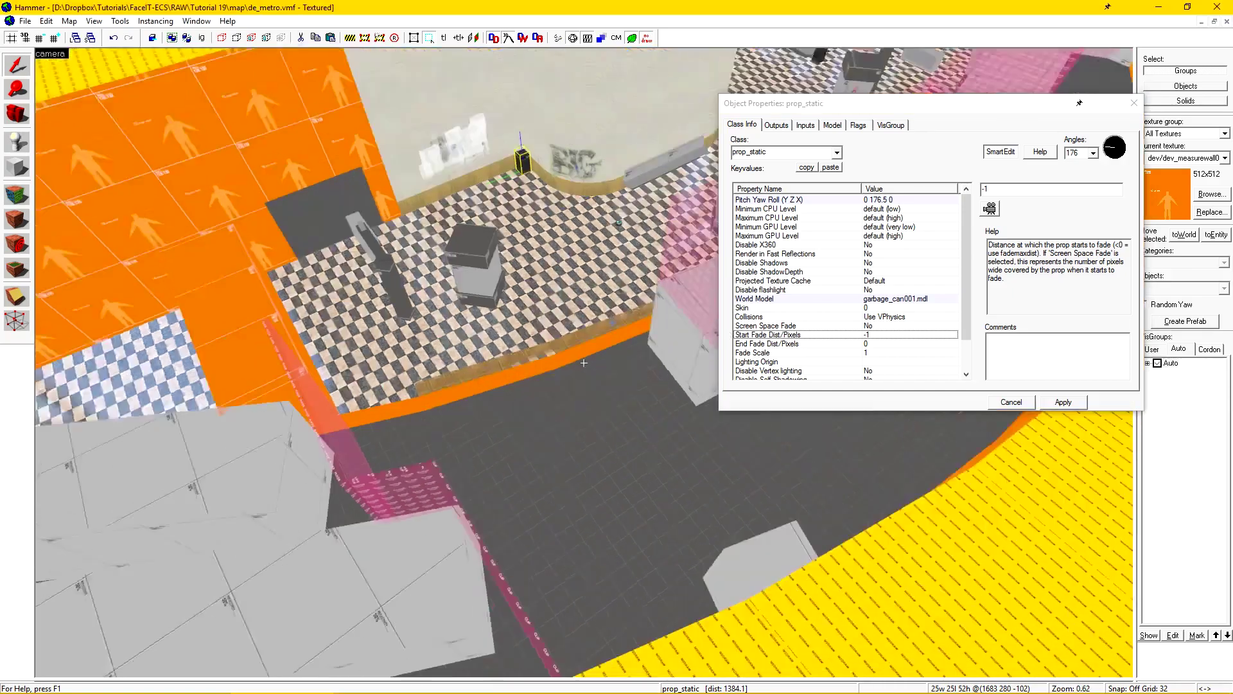
key(w)
key(z)
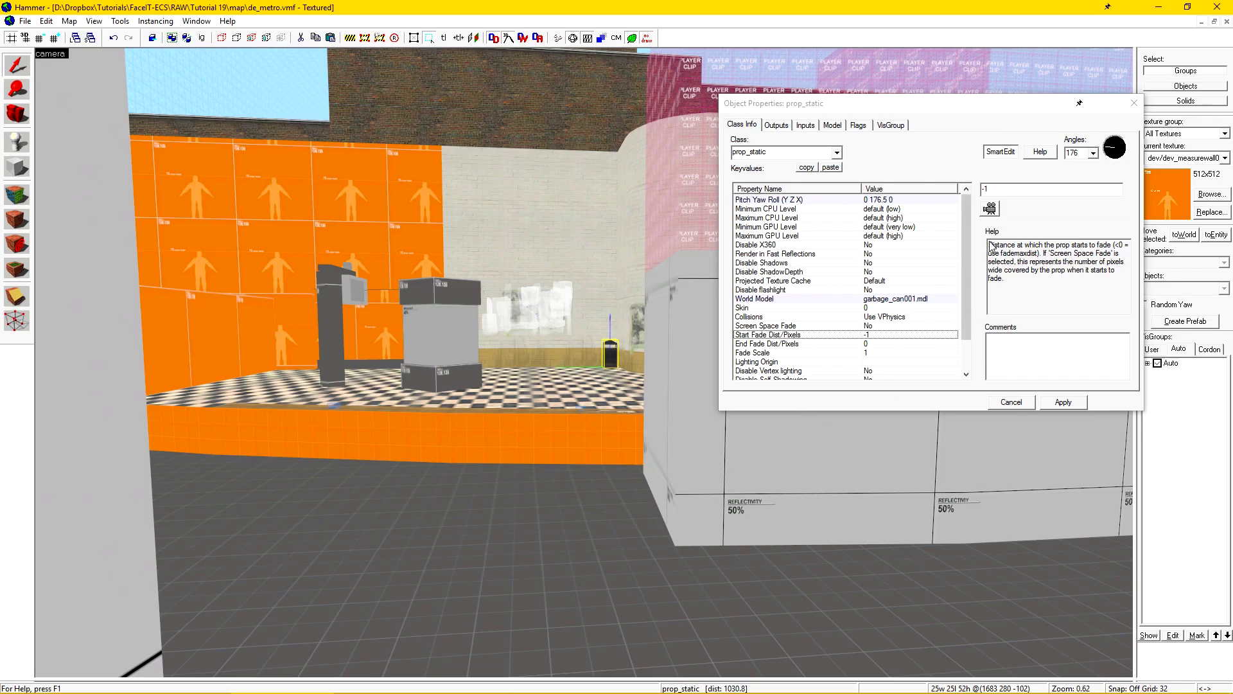
click(989, 209)
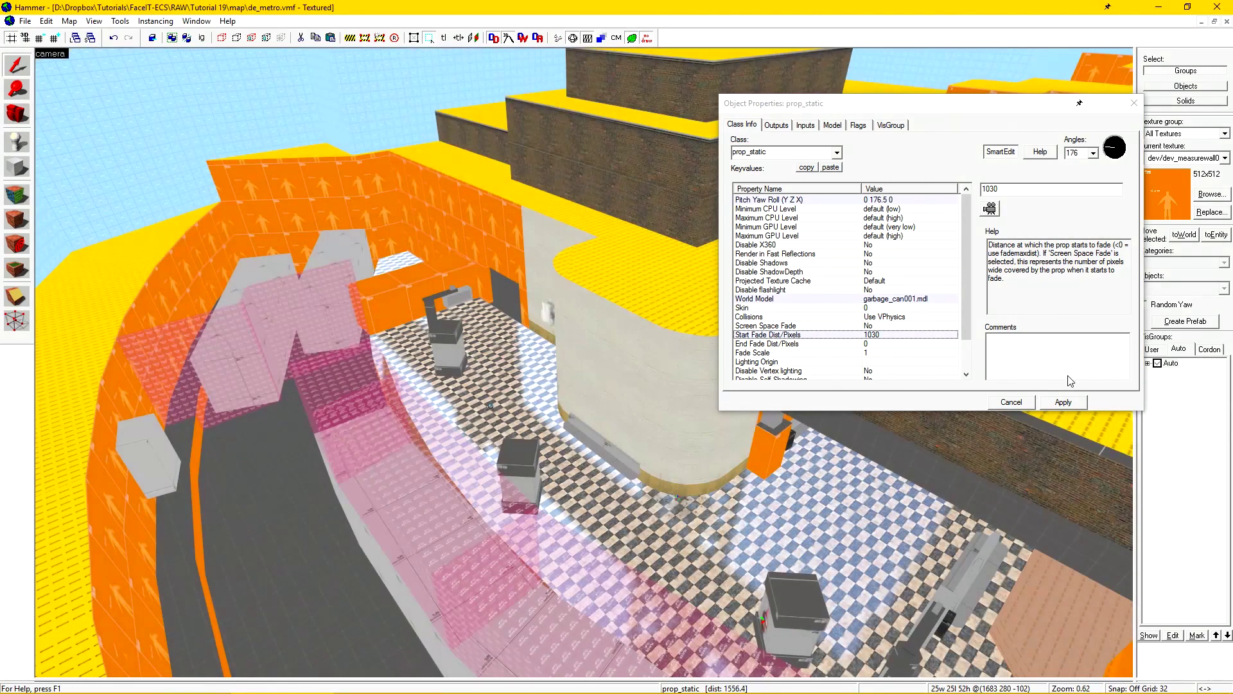
click(1080, 408)
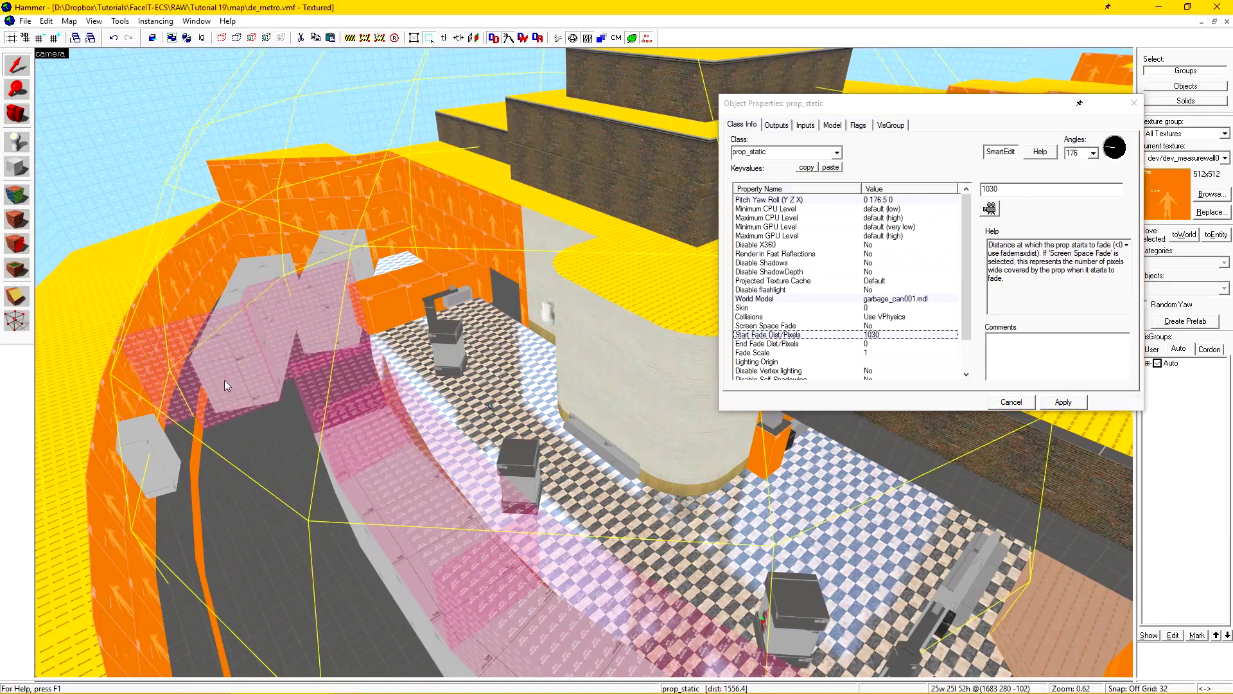
Step: Inspect the garbage can's start fade sphere around the station in the 3D view
key(a)
key(w)
key(z)
key(s)
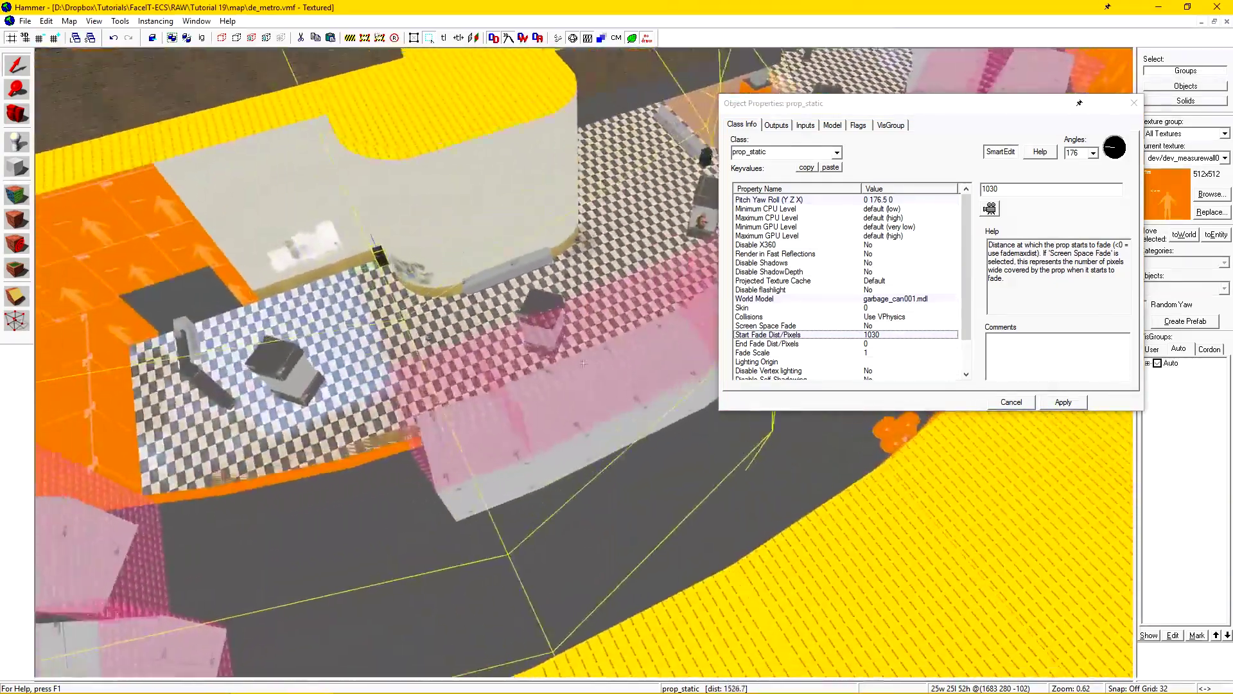
key(w)
key(z)
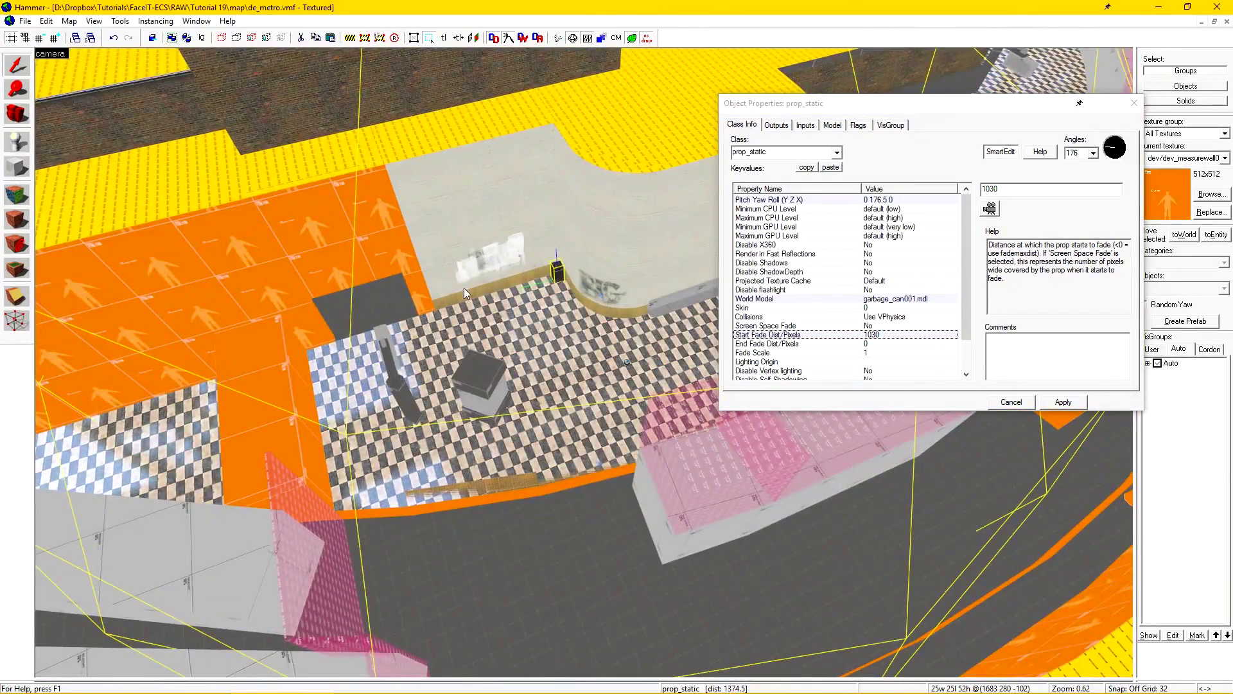
Step: Switch to the four-viewport layout, centre the 2D views on the garbage can and frame its fade radius in the top view
key(shift+z)
drag(864, 104, 497, 351)
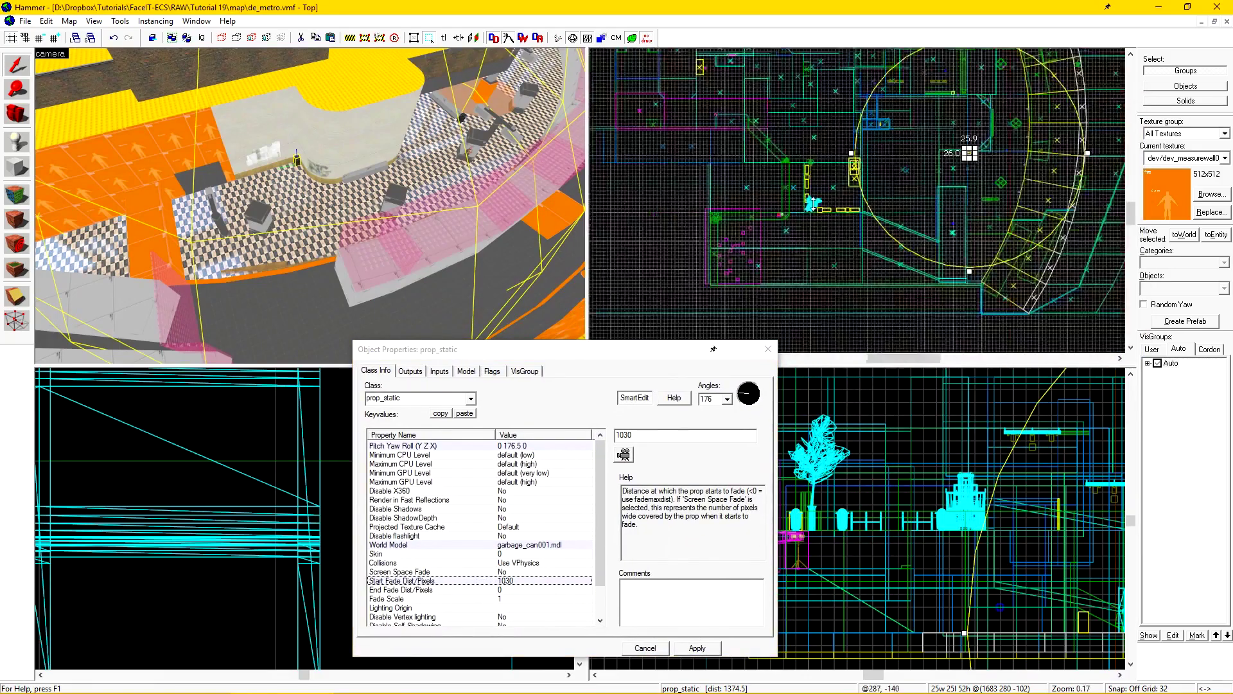
scroll(892, 218, down, 5)
key(ctrl+e)
scroll(859, 190, up, 6)
key(z)
key(a)
key(w)
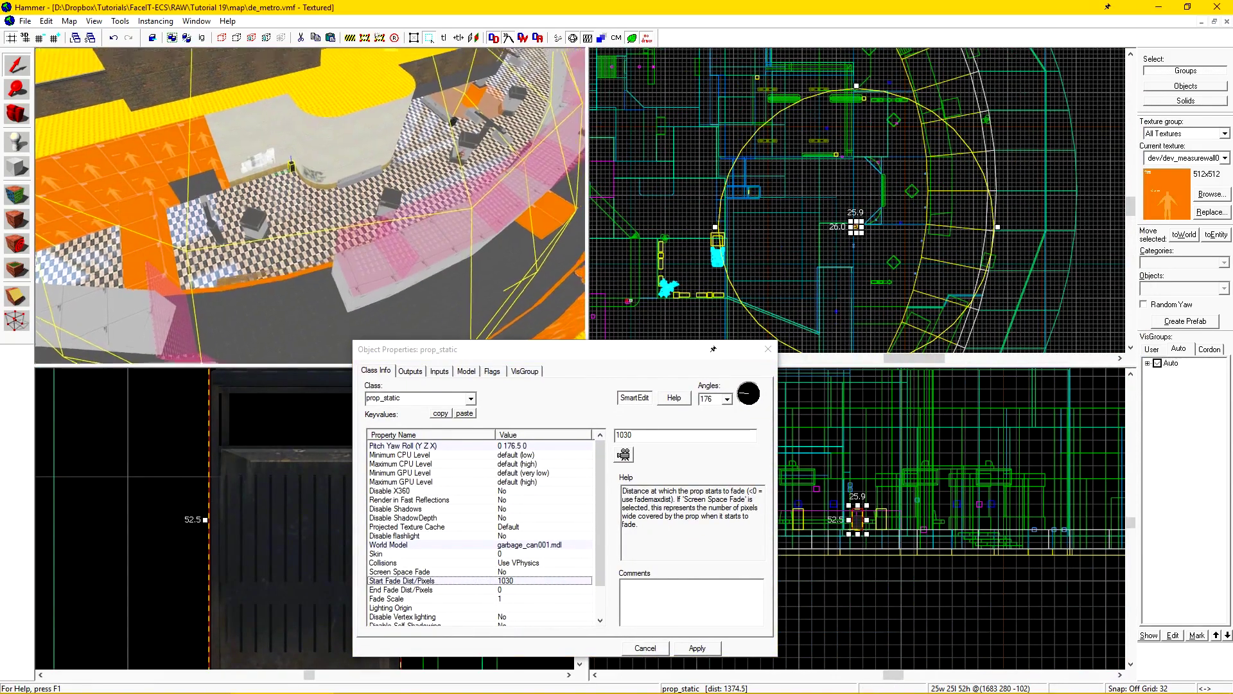
key(z)
Step: Set the garbage can's End Fade Dist/Pixels to 1080 and apply it
click(444, 590)
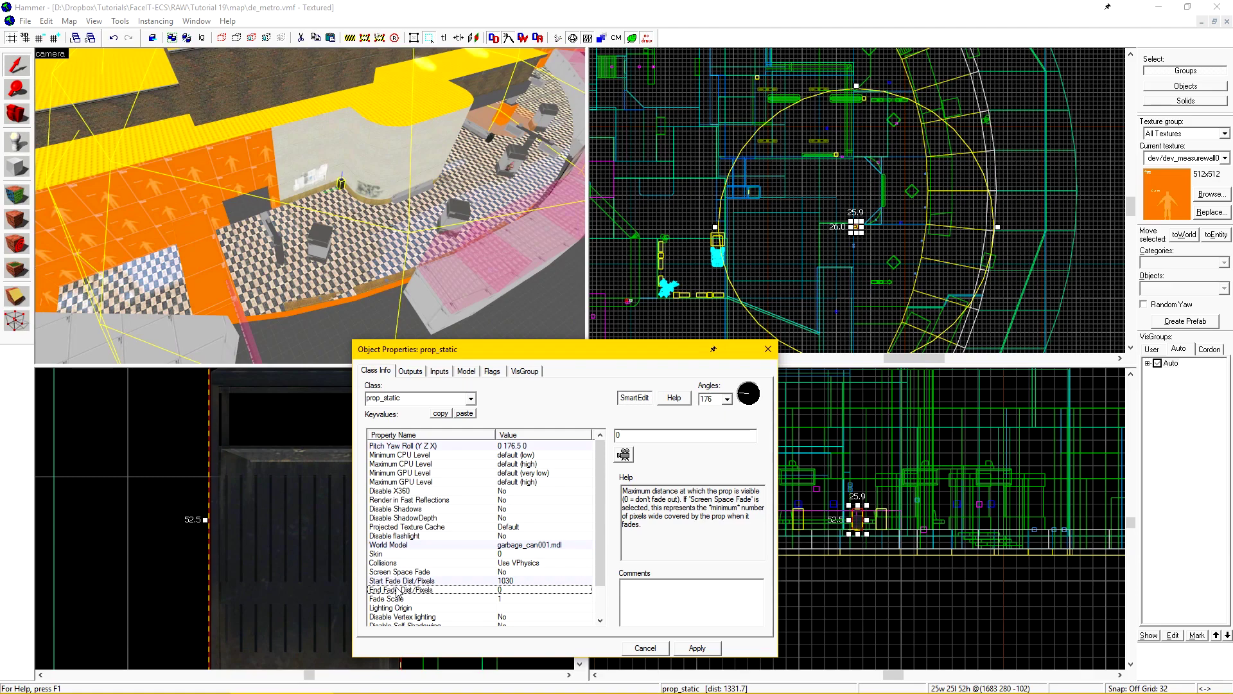
drag(645, 434, 578, 434)
text(1080)
click(697, 647)
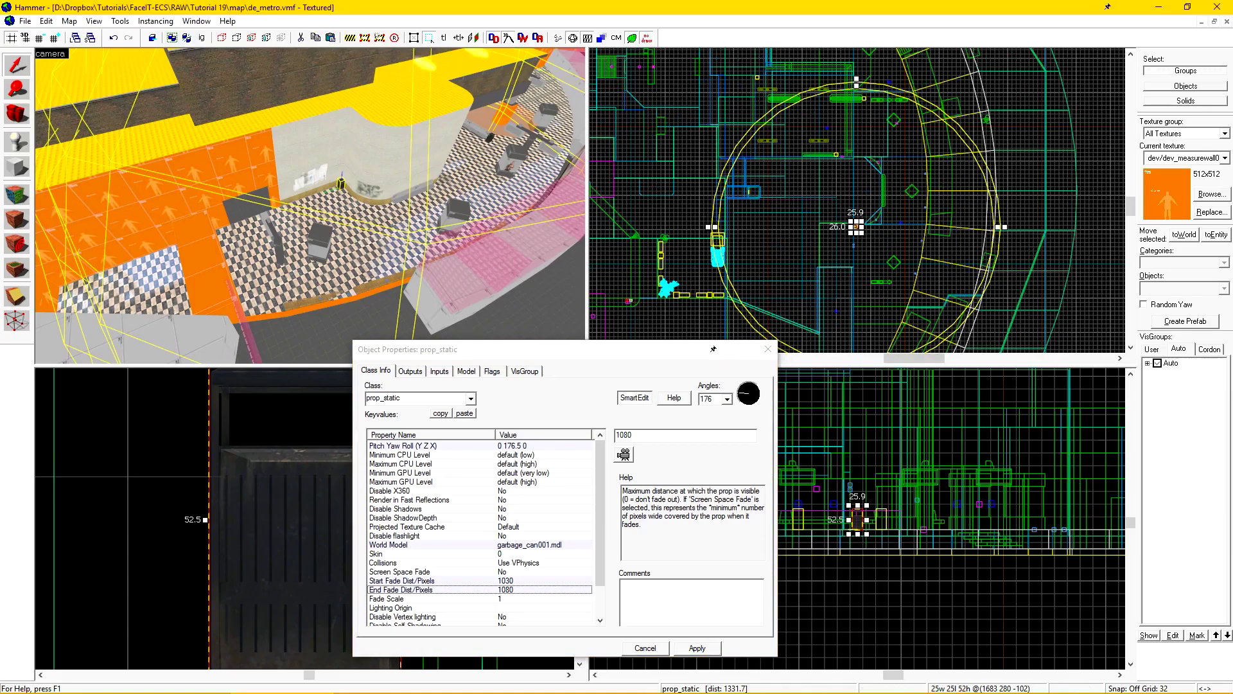
Step: Inspect the start and end fade boundaries around the train tracks in the 3D view
key(w)
key(z)
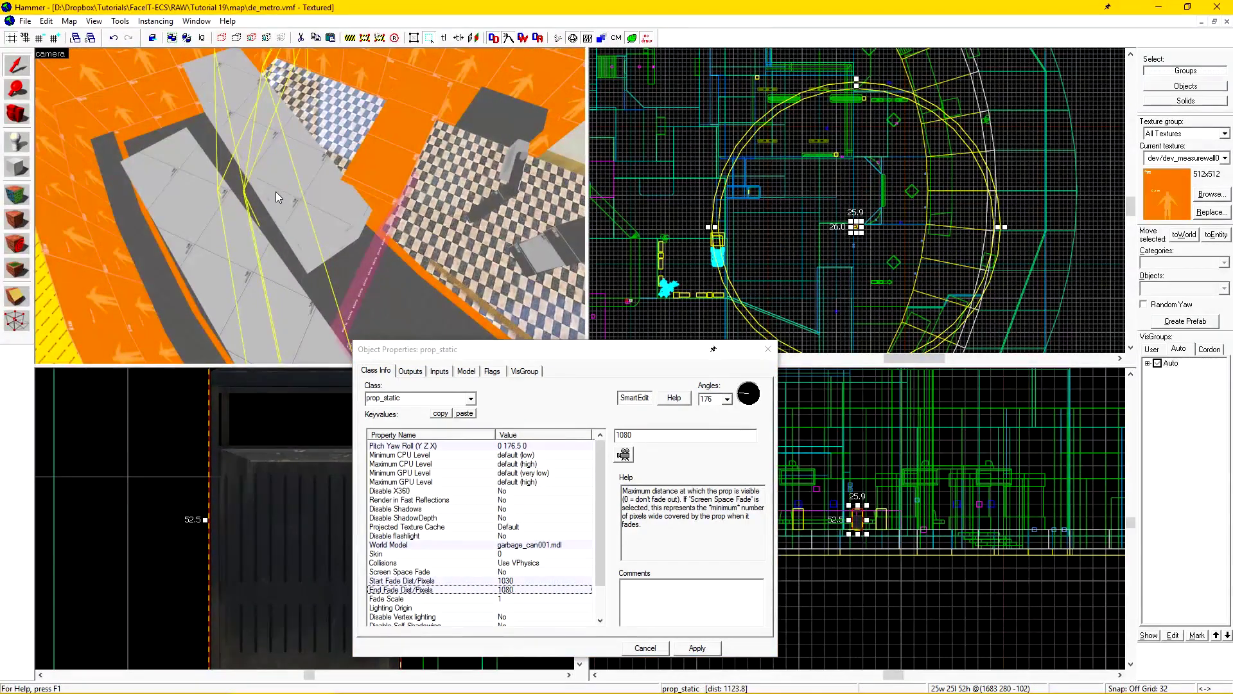
key(z)
key(w)
Step: Select the paint can in the trash pile beside the green dumpsters
key(z)
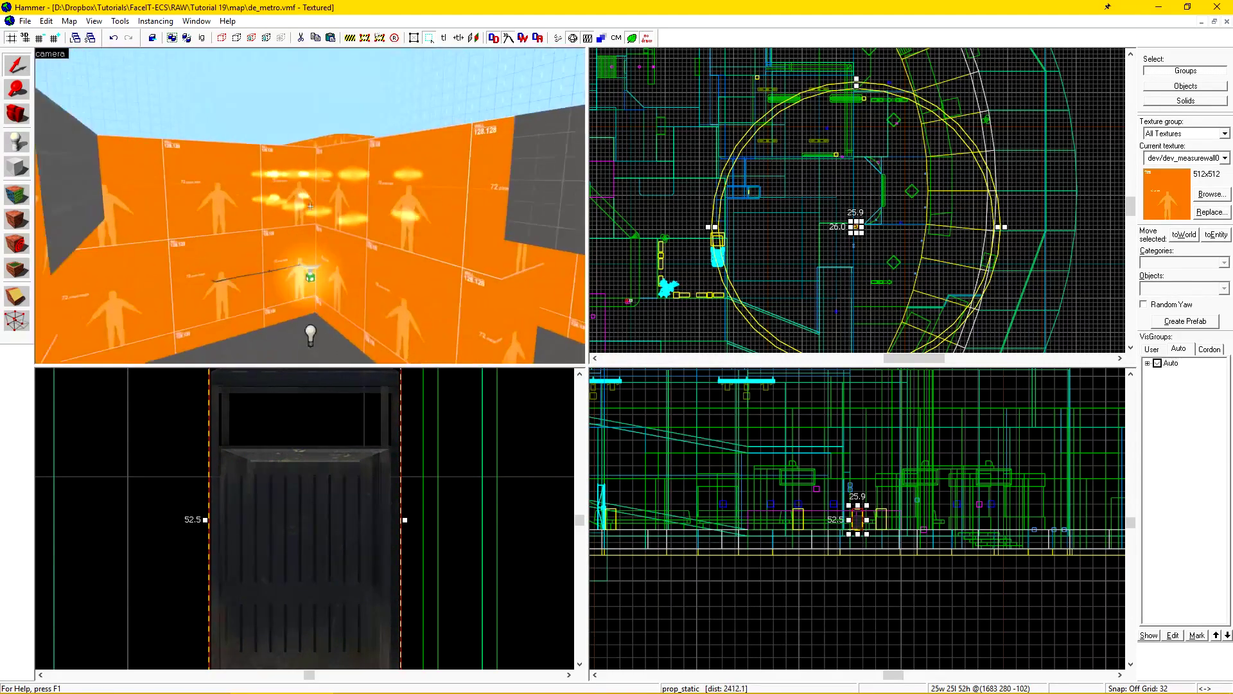
key(w)
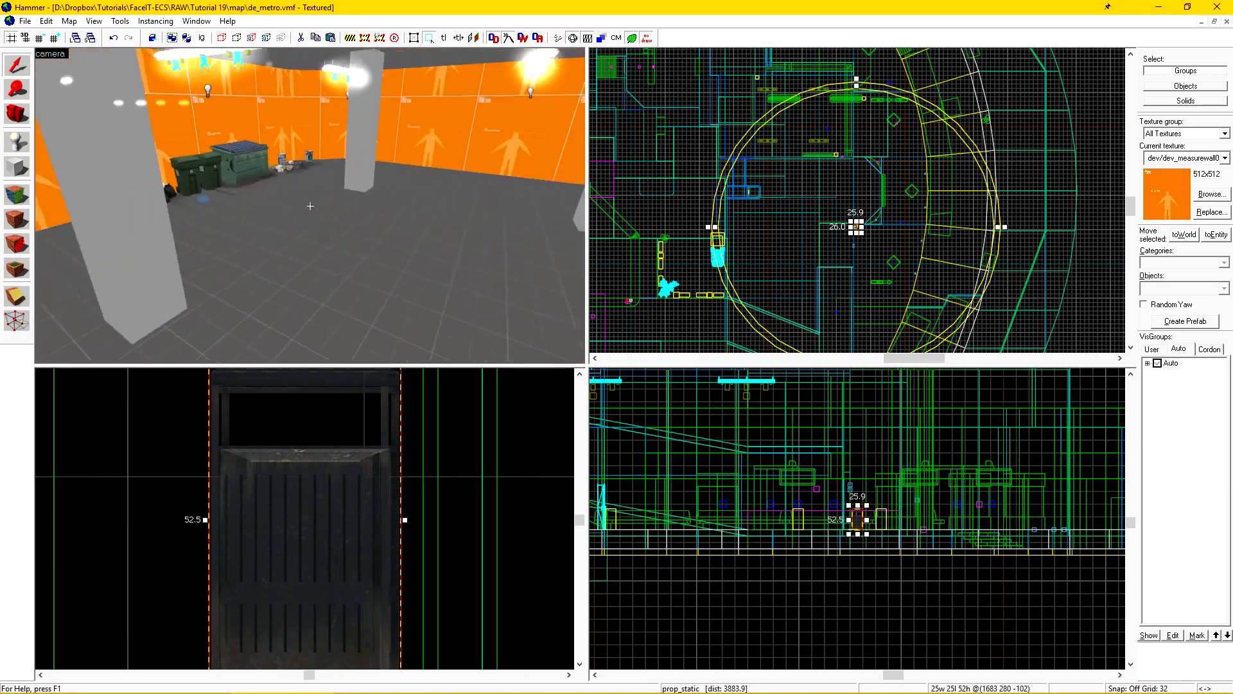
key(w)
key(z)
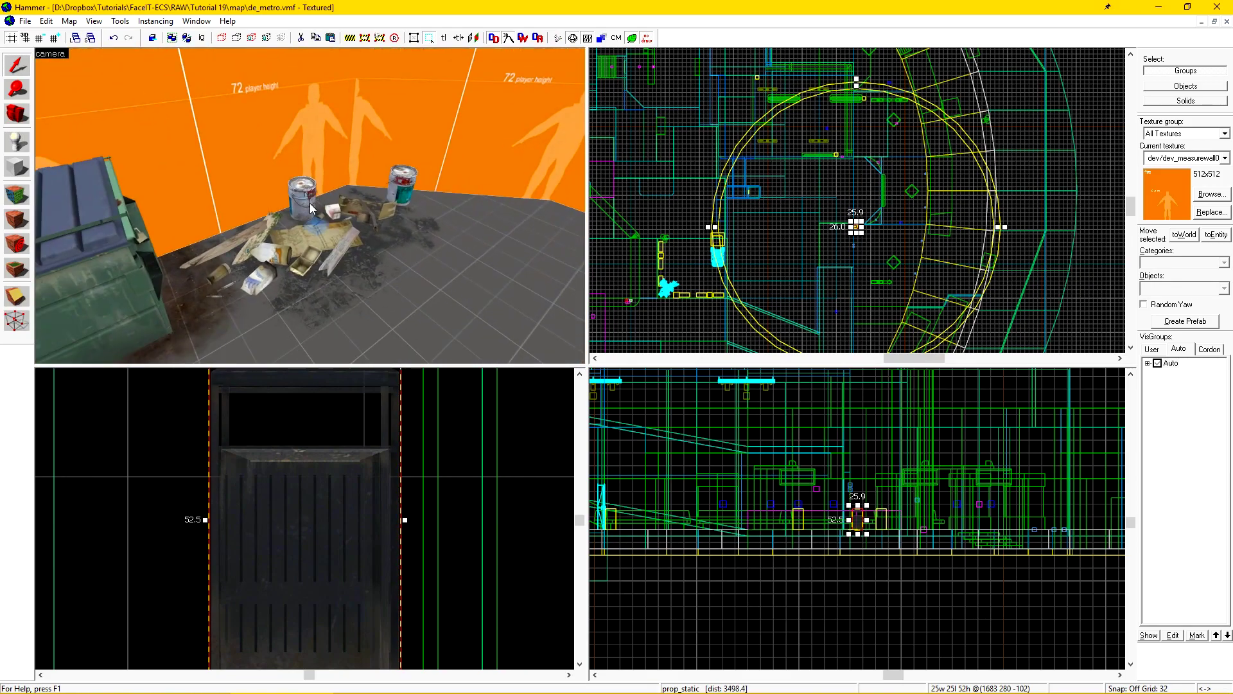
click(312, 208)
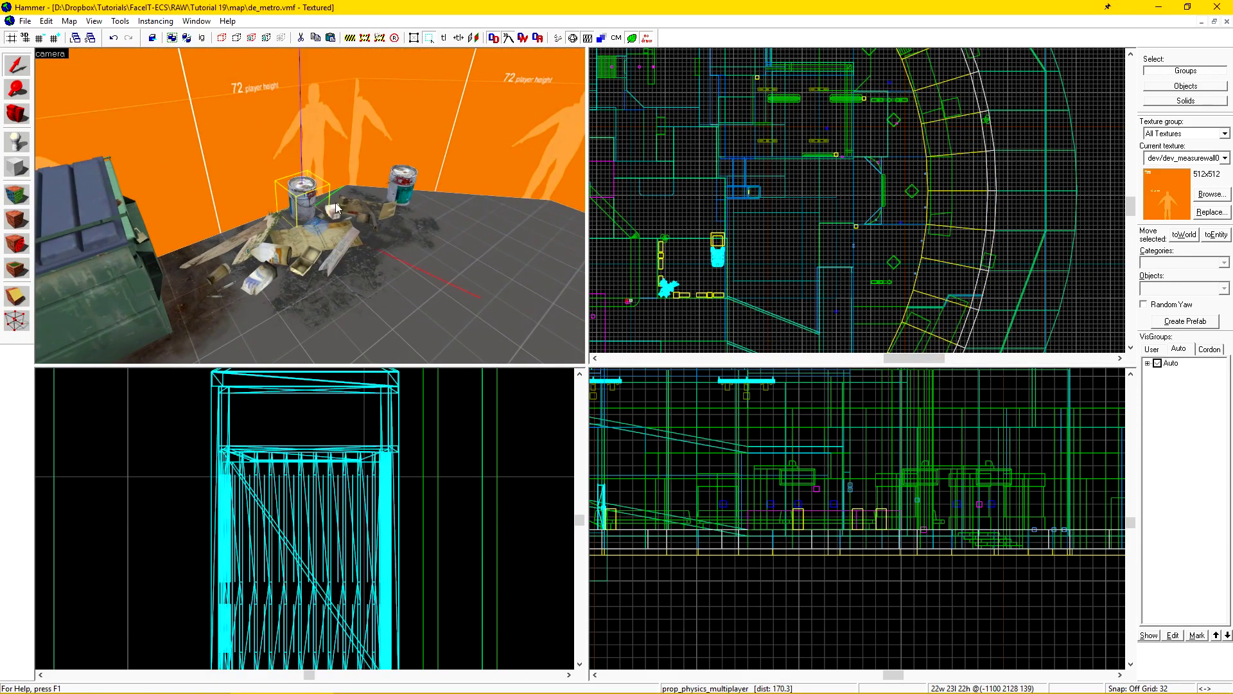
Step: Add the second paint can beside the trash pile to the selection and set Start Fade Dist to 900 for both cans
ctrl+click(402, 186)
key(alt+Return)
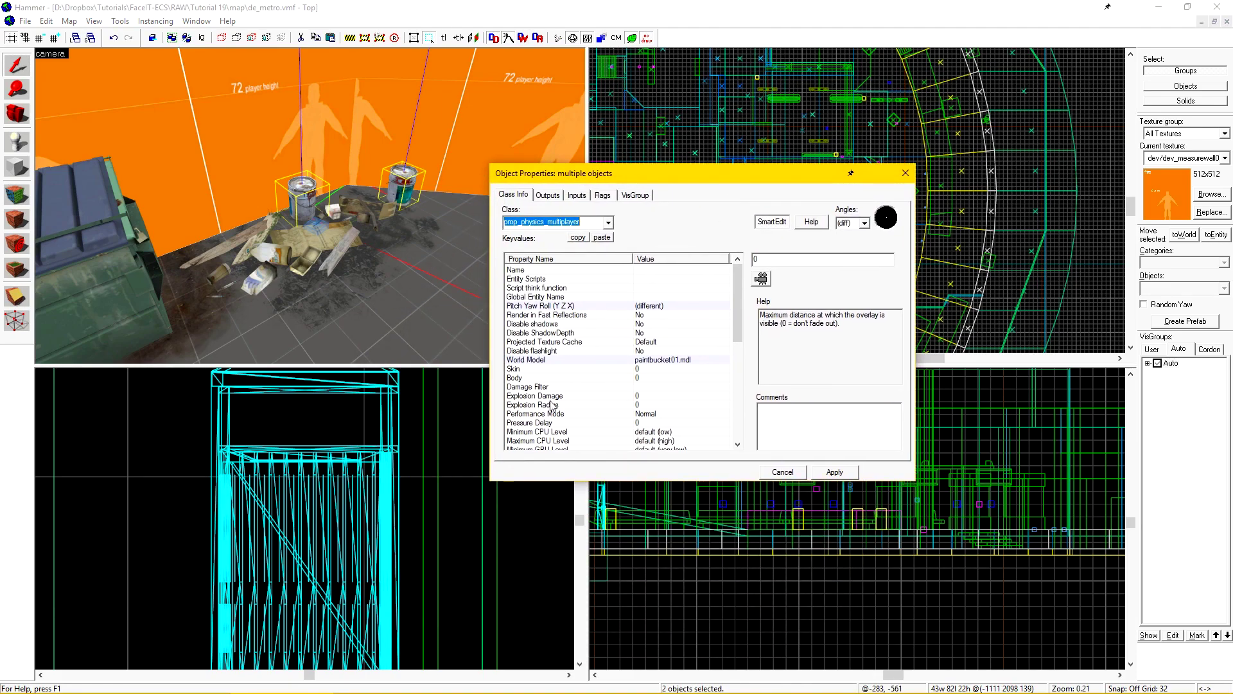
scroll(734, 321, down, 7)
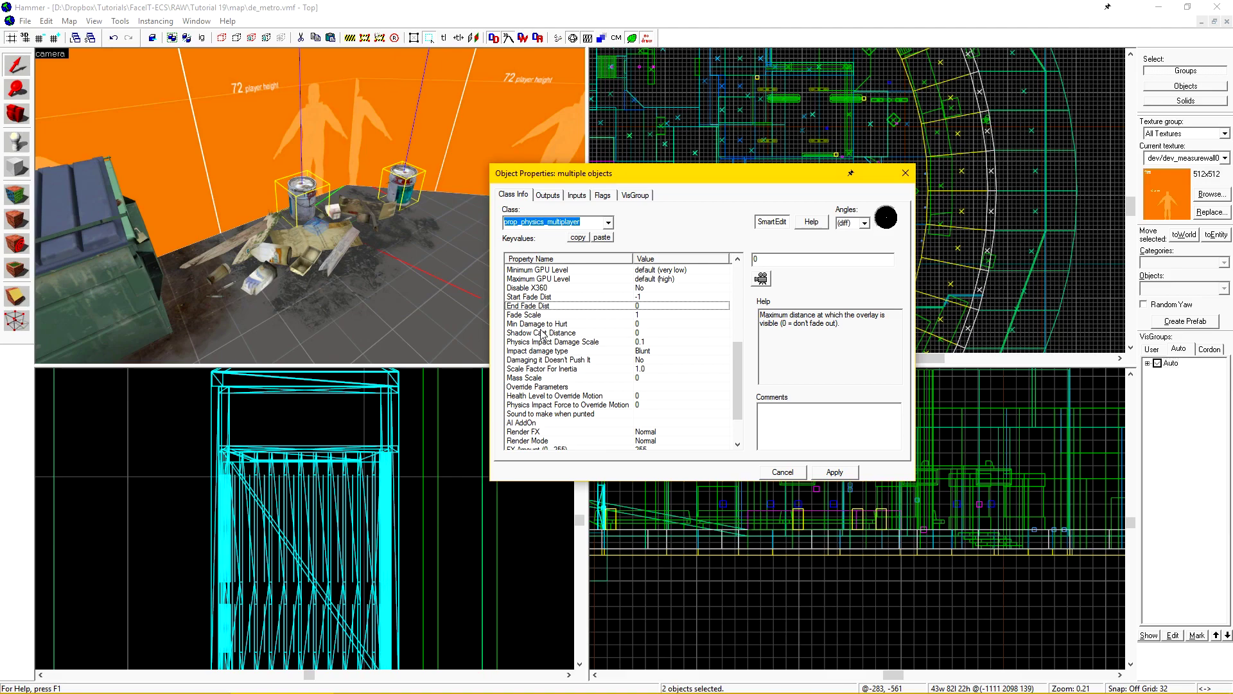
click(538, 297)
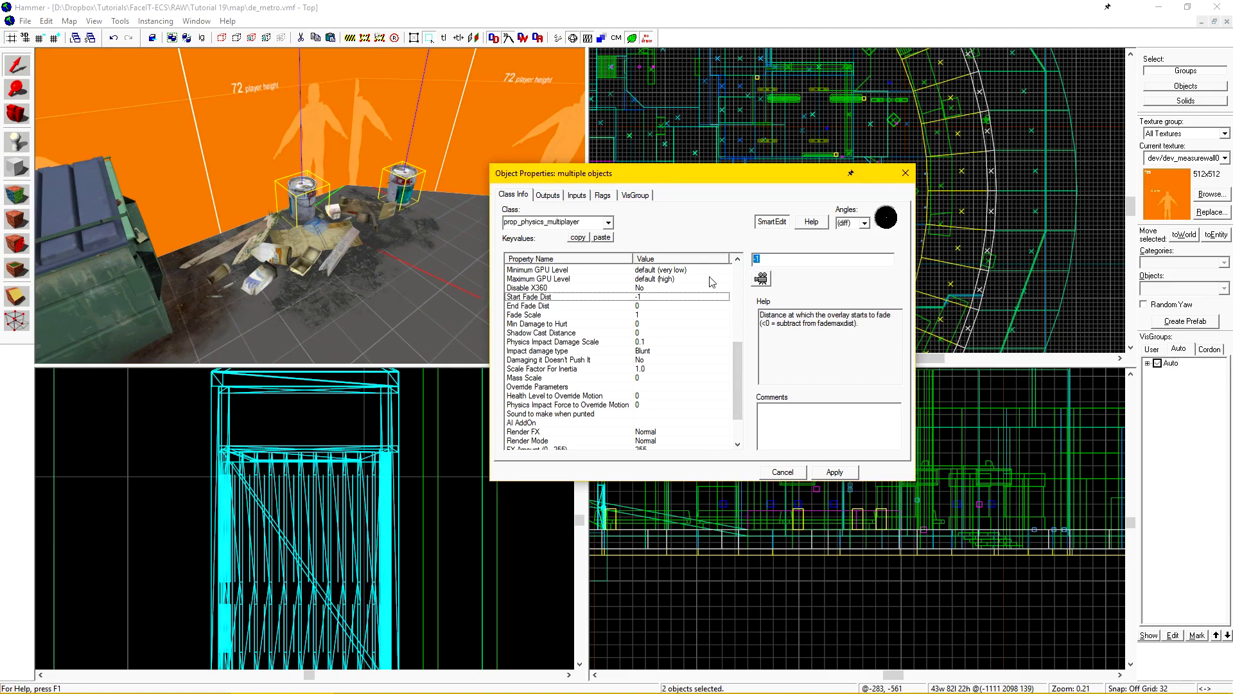
text(9+)
key(BackSpace)
text(00)
key(Return)
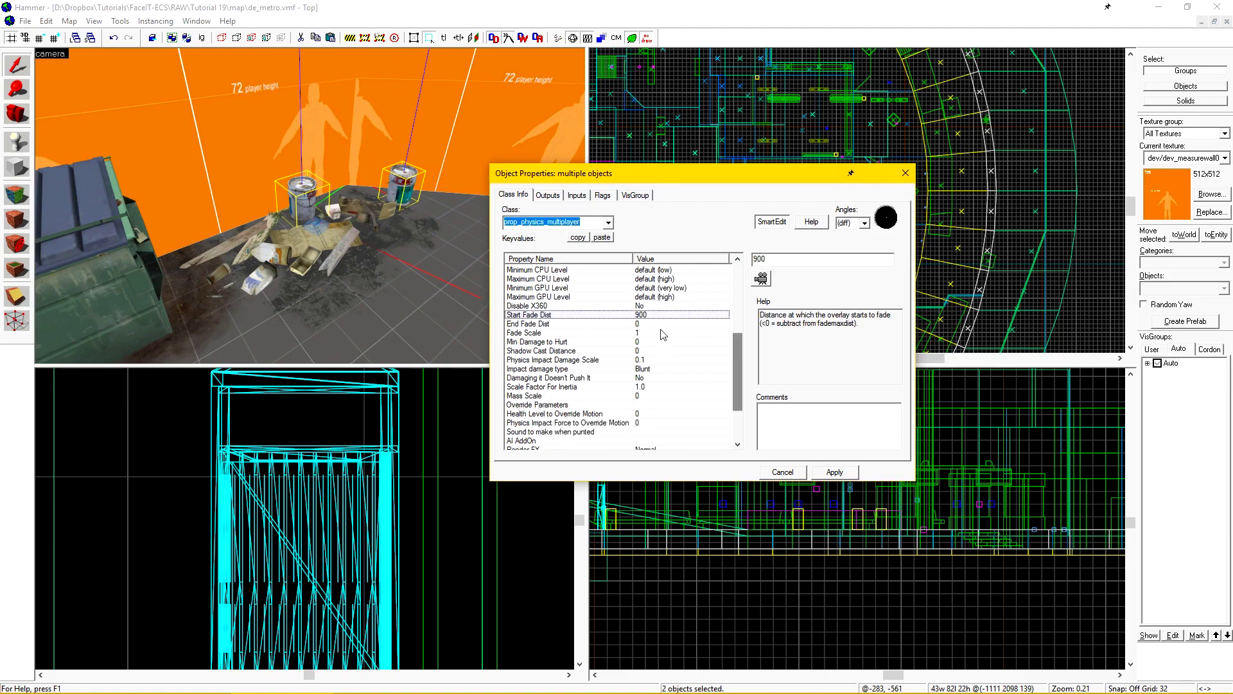
Step: Set End Fade Dist to 950 for both paint cans, apply it and close their properties
click(661, 324)
text(950)
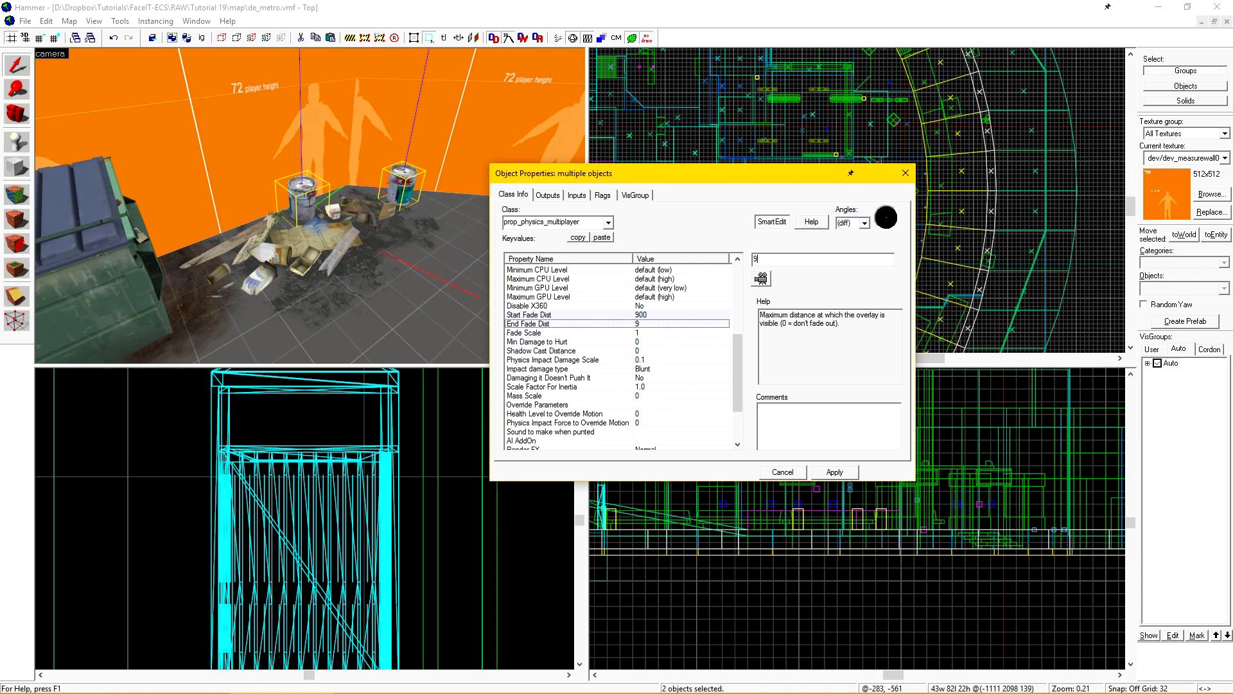
click(834, 474)
click(788, 472)
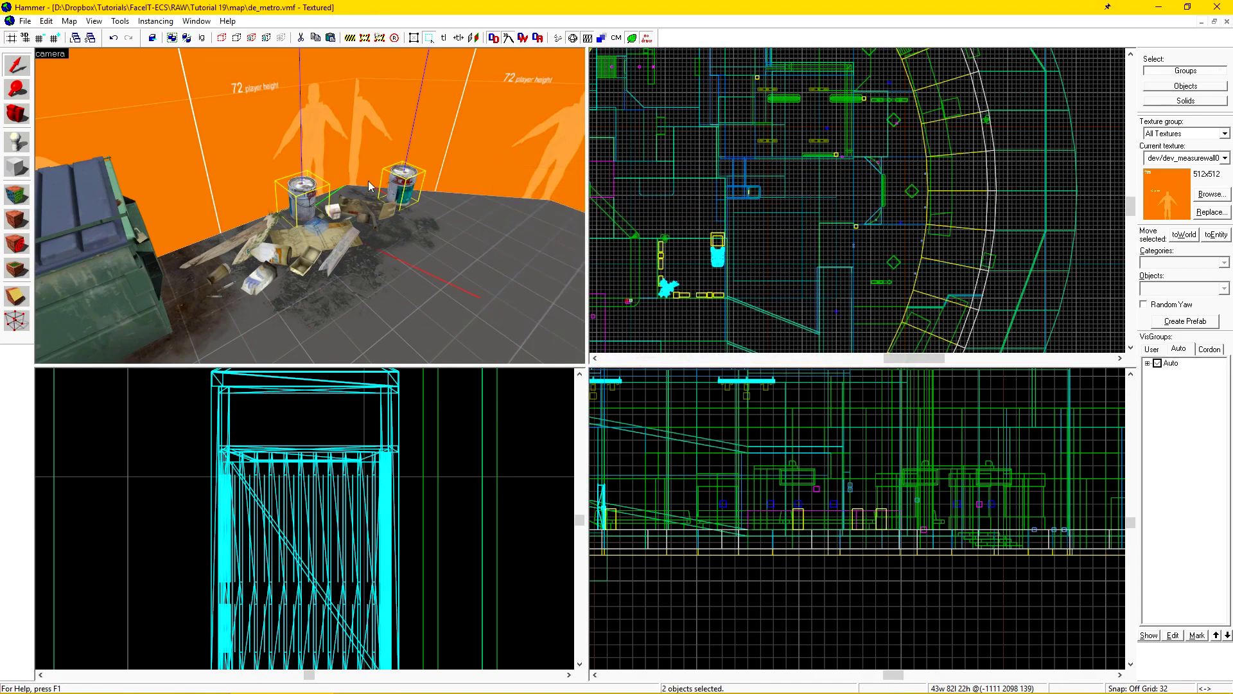
Step: Examine the paint cans' fade radii in the 3D and top views, then clear the selection
key(z)
key(s)
key(z)
scroll(925, 204, down, 6)
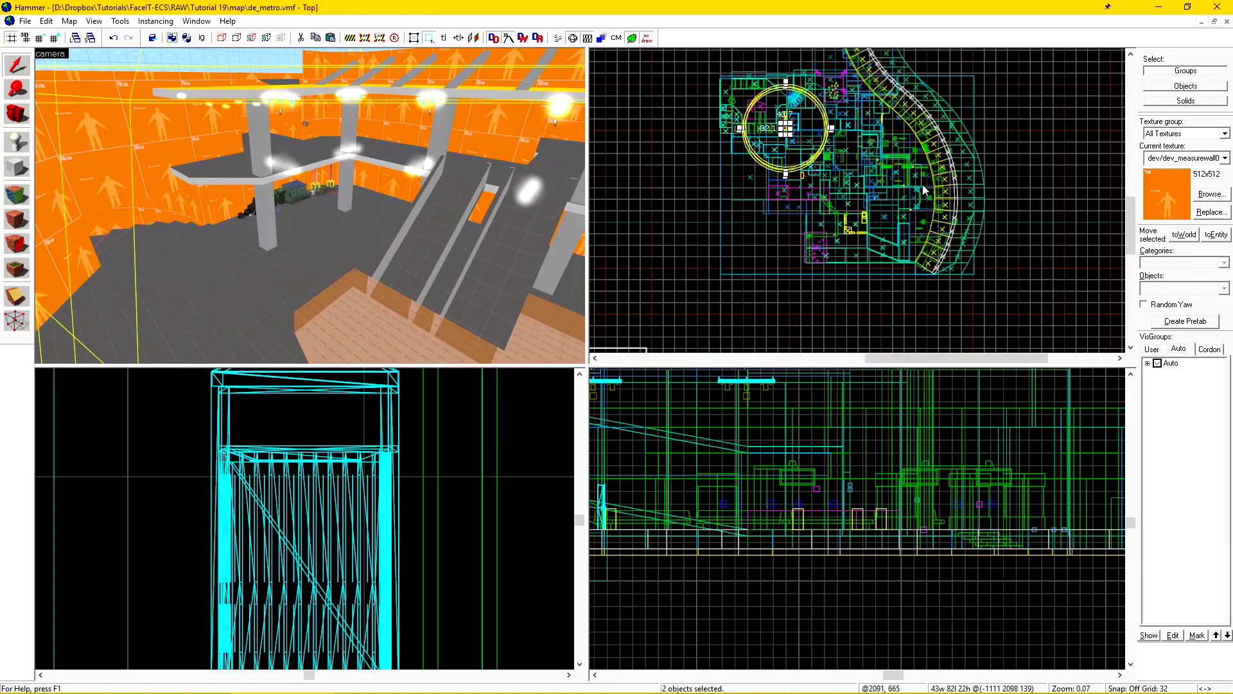
scroll(785, 88, up, 6)
middle_drag(776, 99, 810, 129)
scroll(378, 166, up, 4)
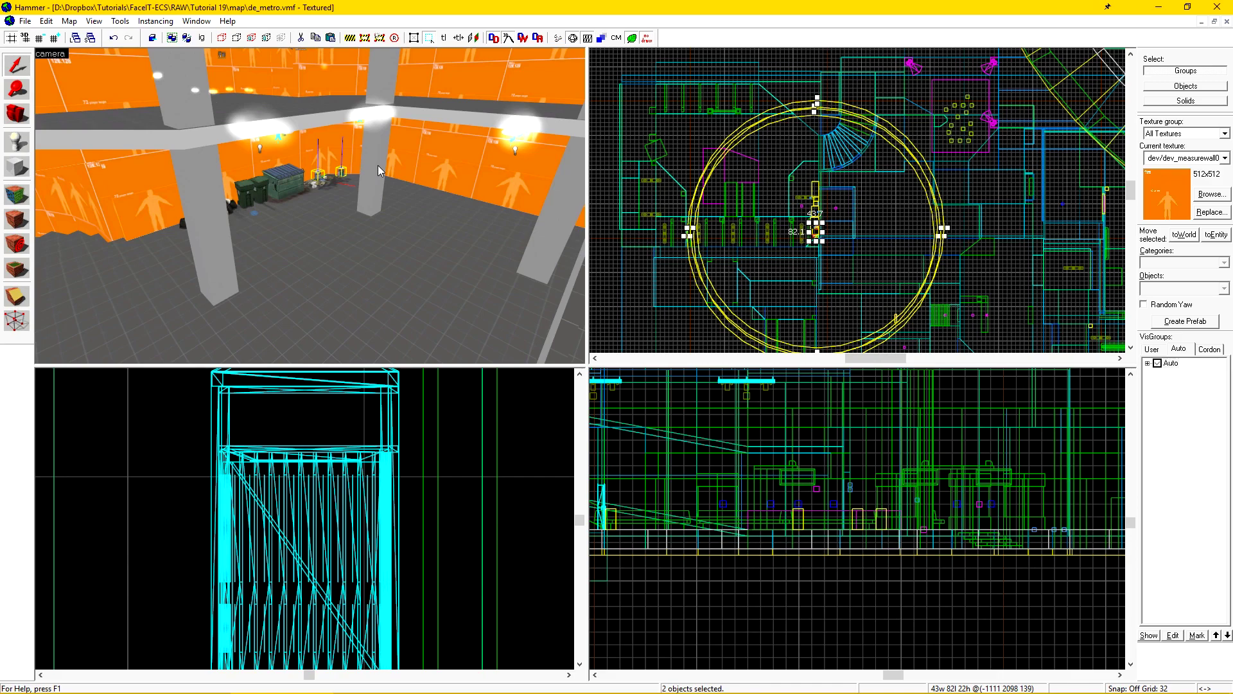
click(771, 252)
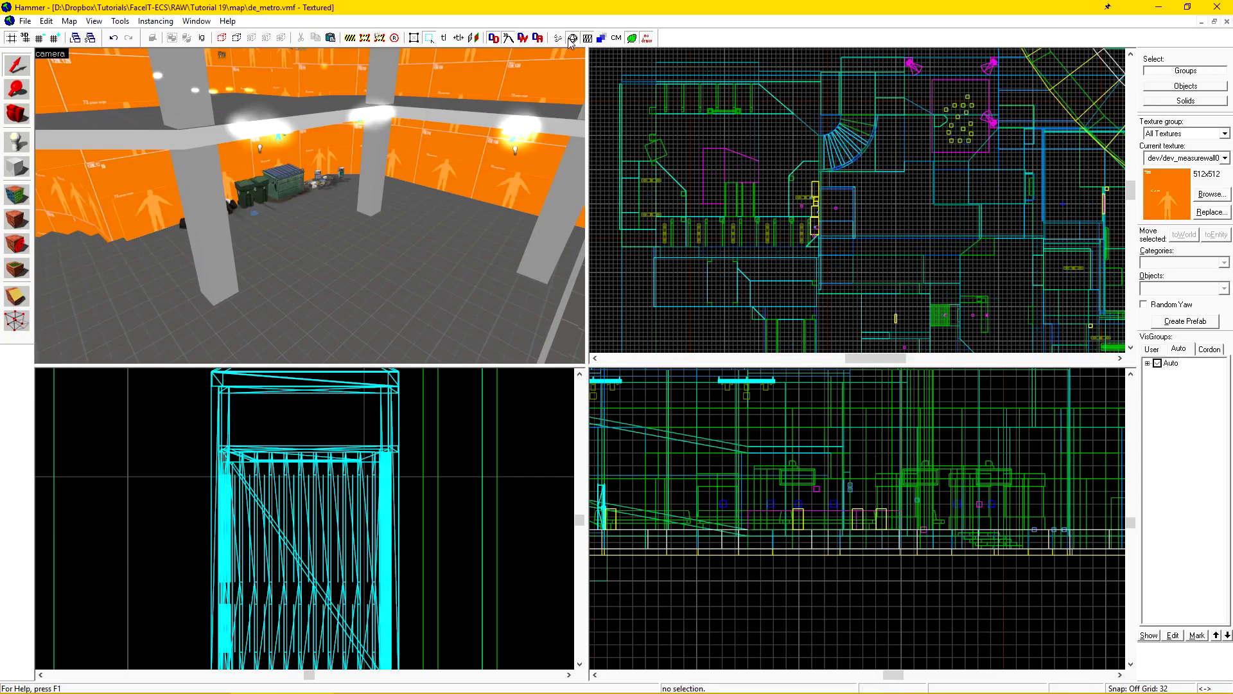
Step: Switch to the compiled map in Counter-Strike: Global Offensive and examine the garbage can beside the BIG graffiti up close
key(F9)
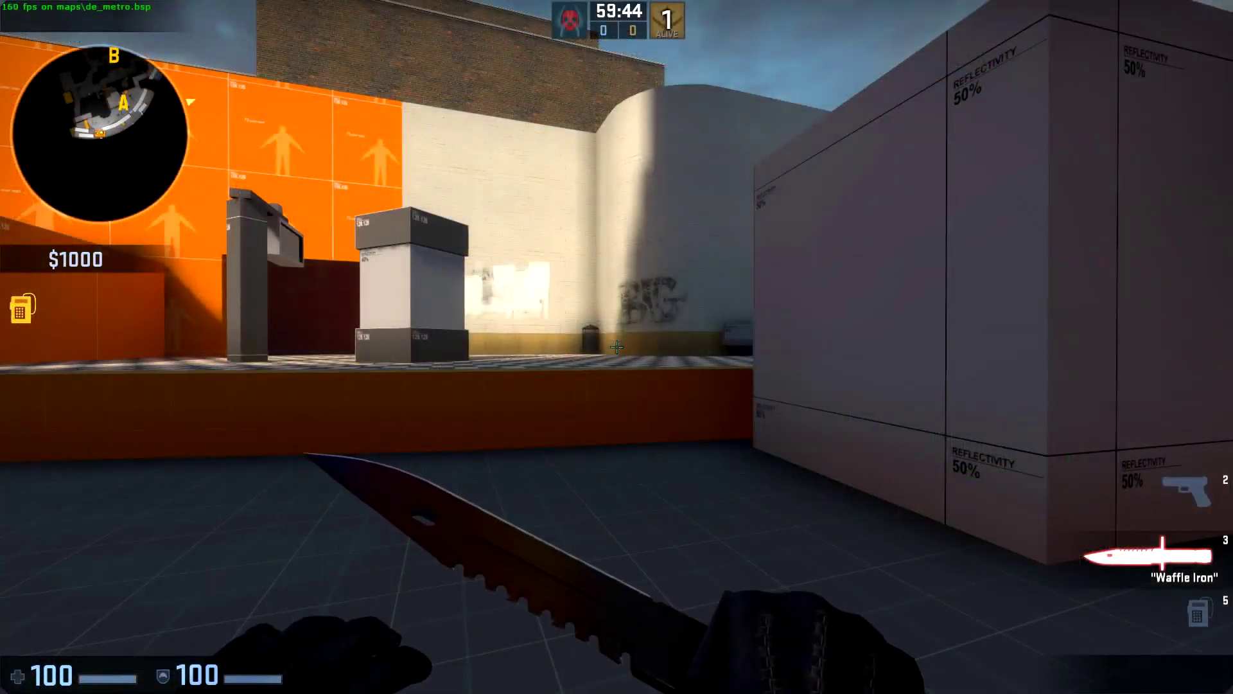
key(w)
key(space)
key(w)
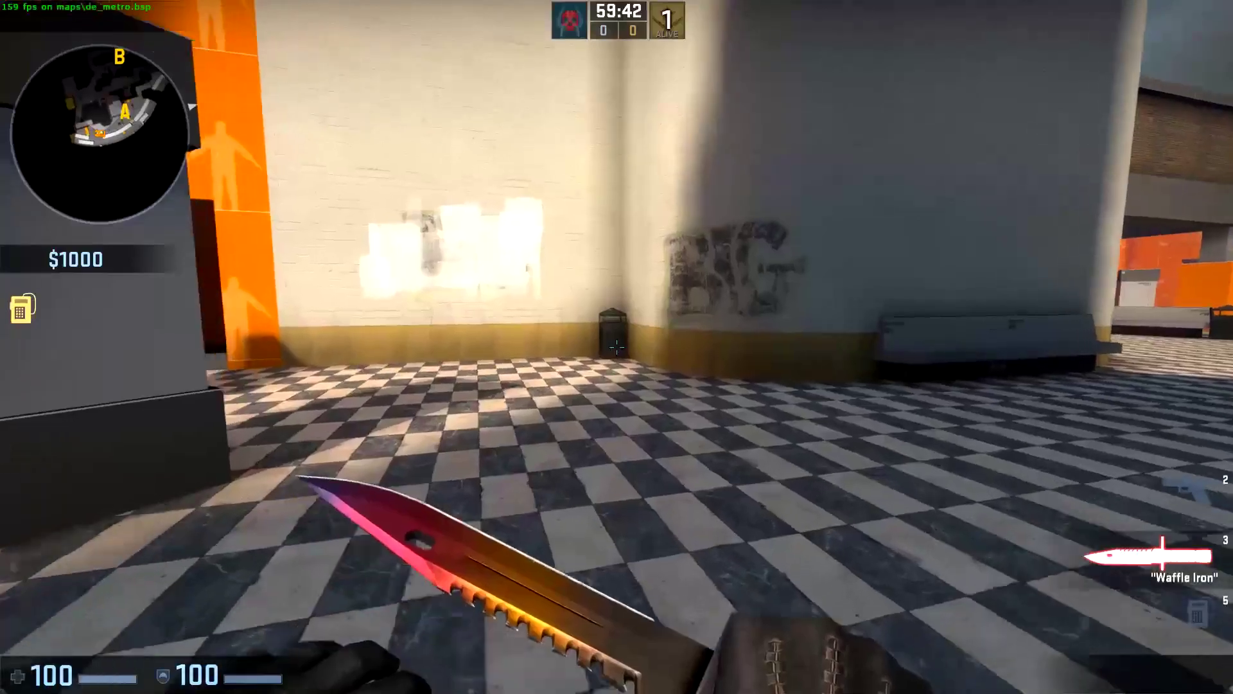
key(w)
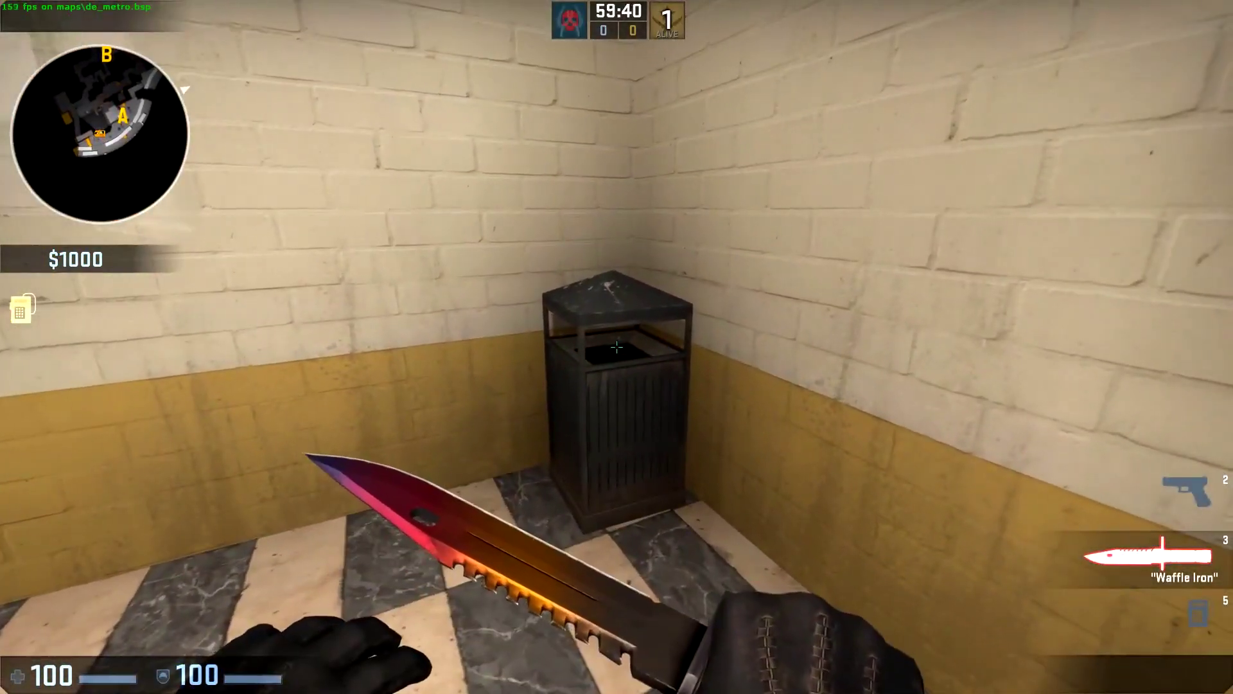
key(s)
key(w)
key(w)
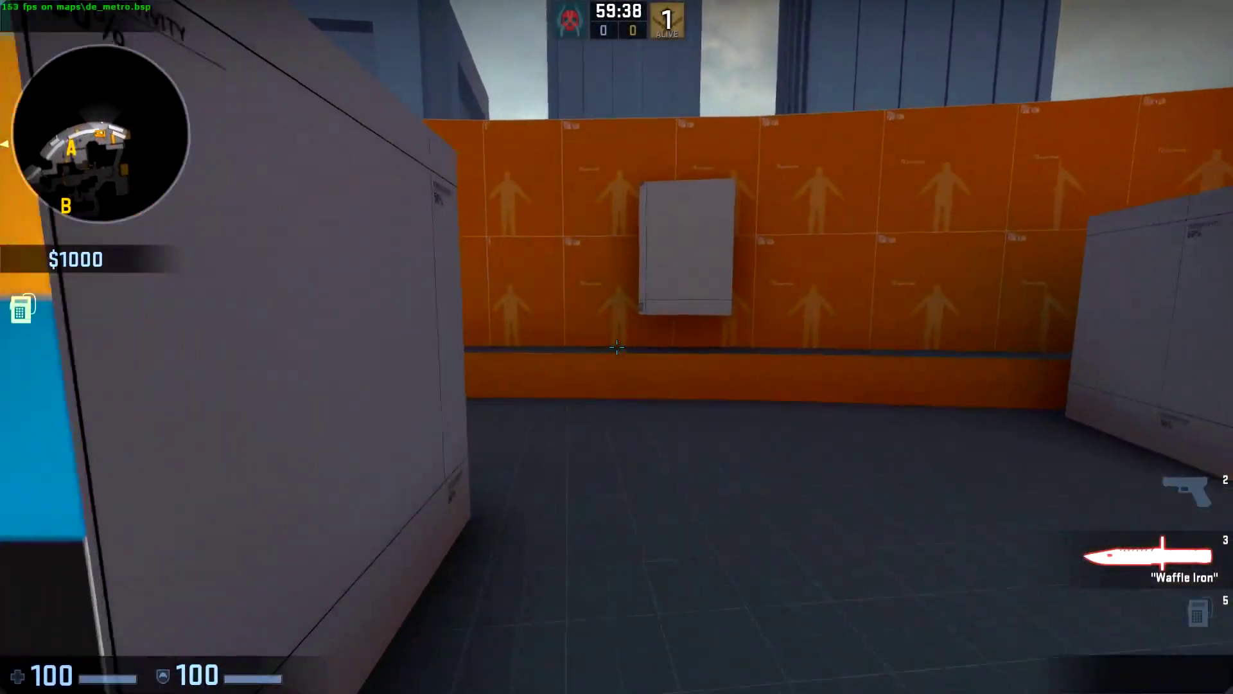
Step: Back away onto the train tracks and examine how the garbage can fades from several distances and heights
key(s)
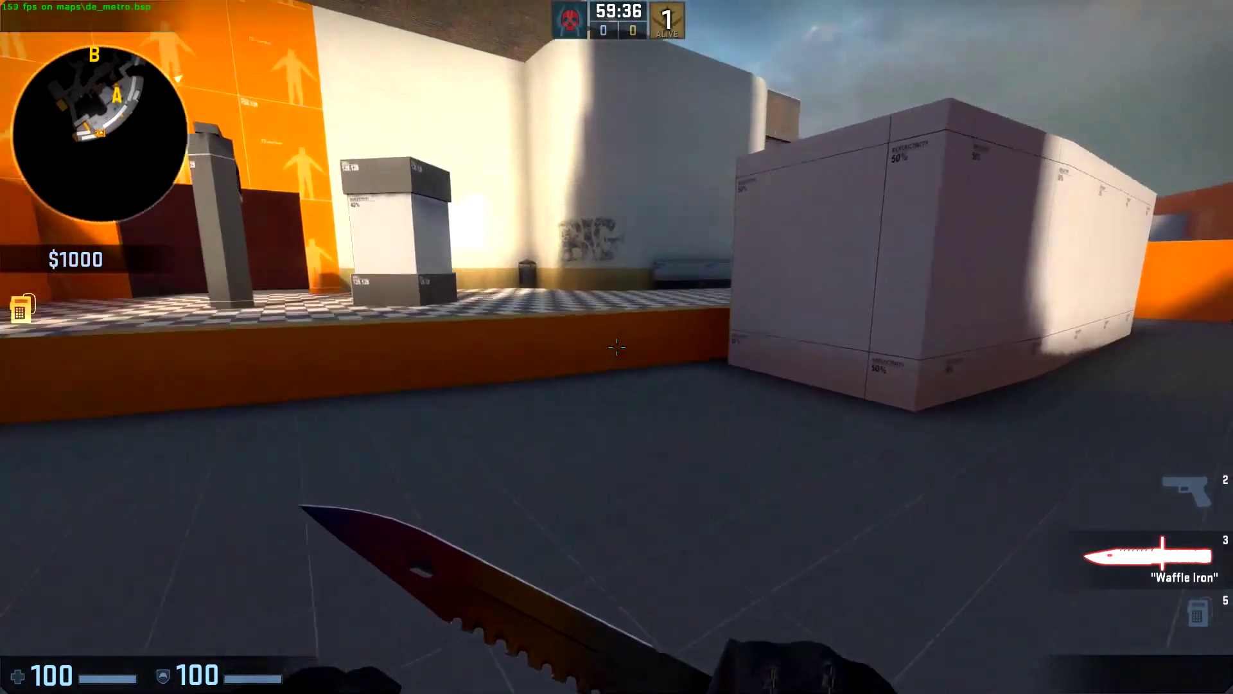
key(d)
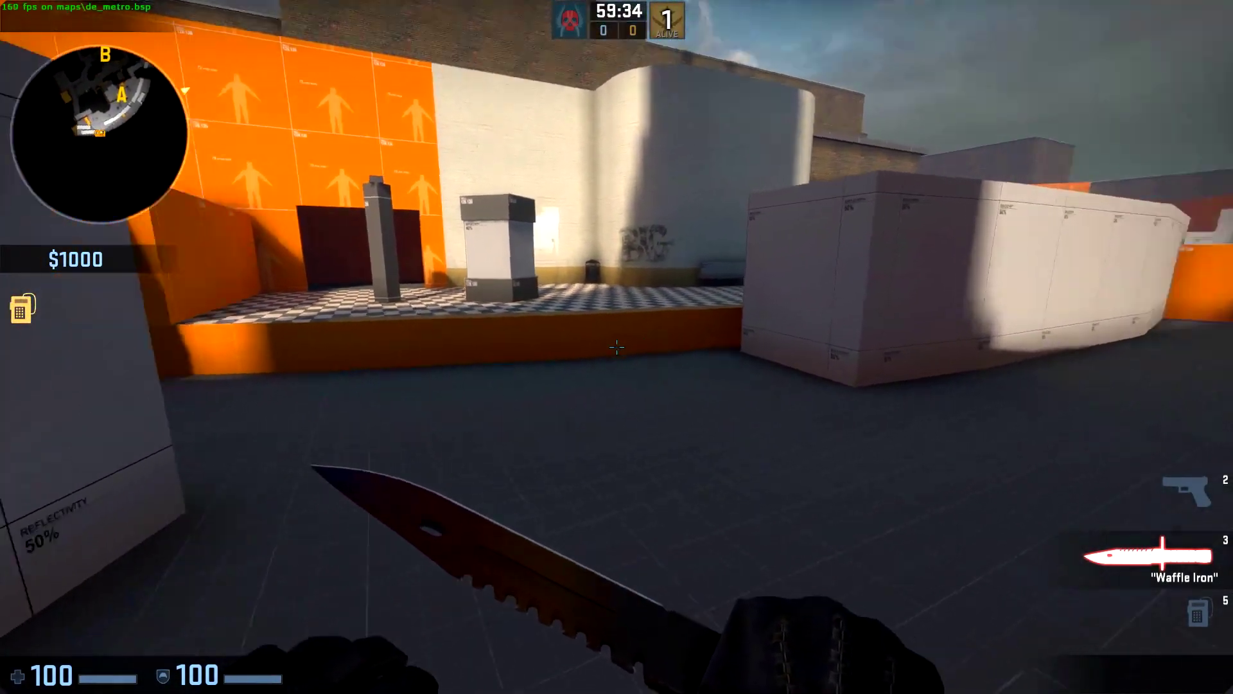
key(a)
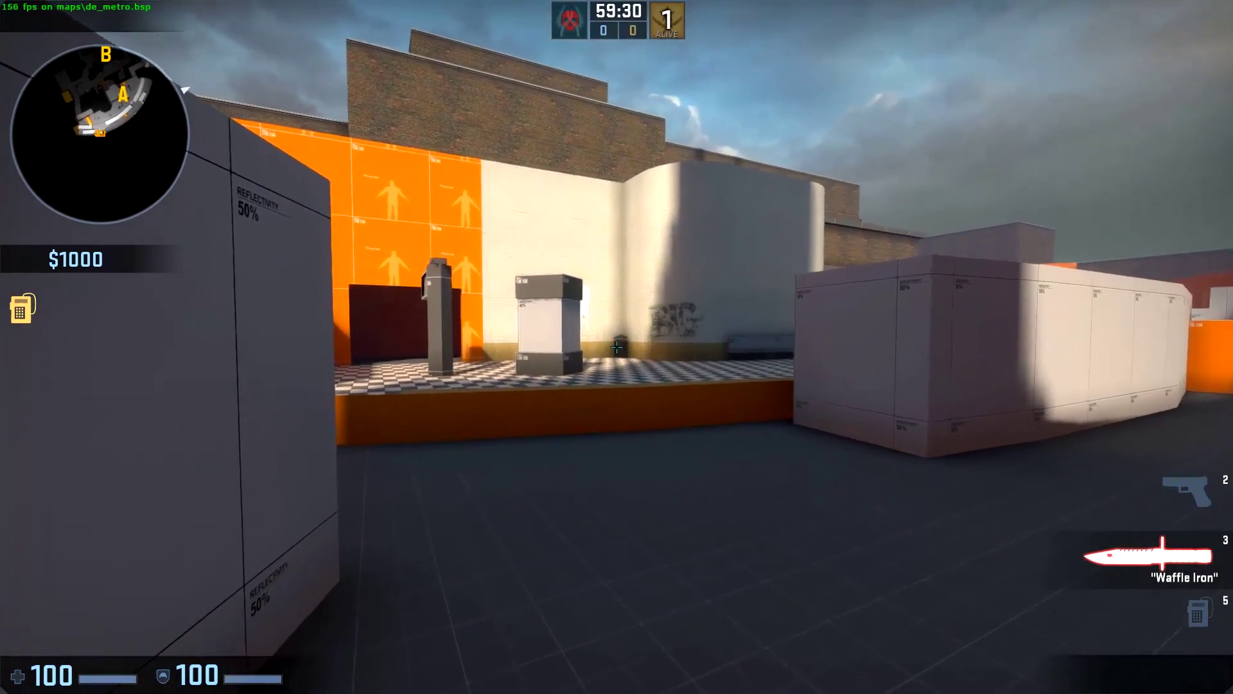
key(w)
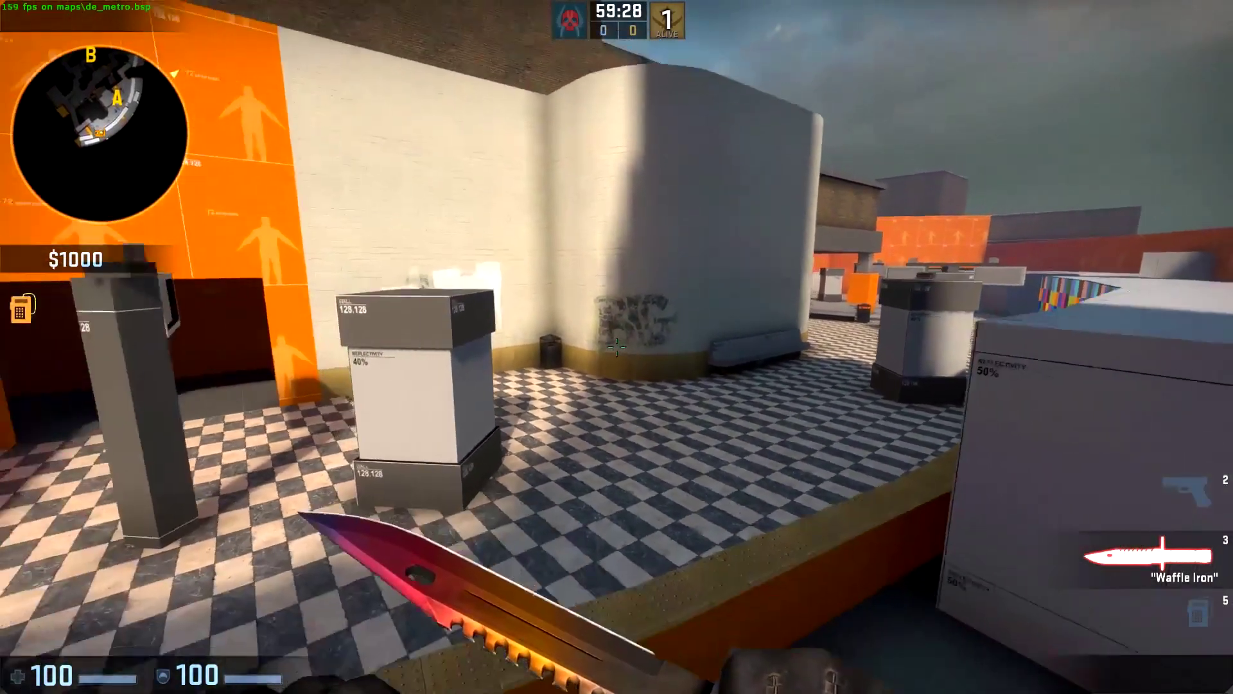
key(s)
key(w)
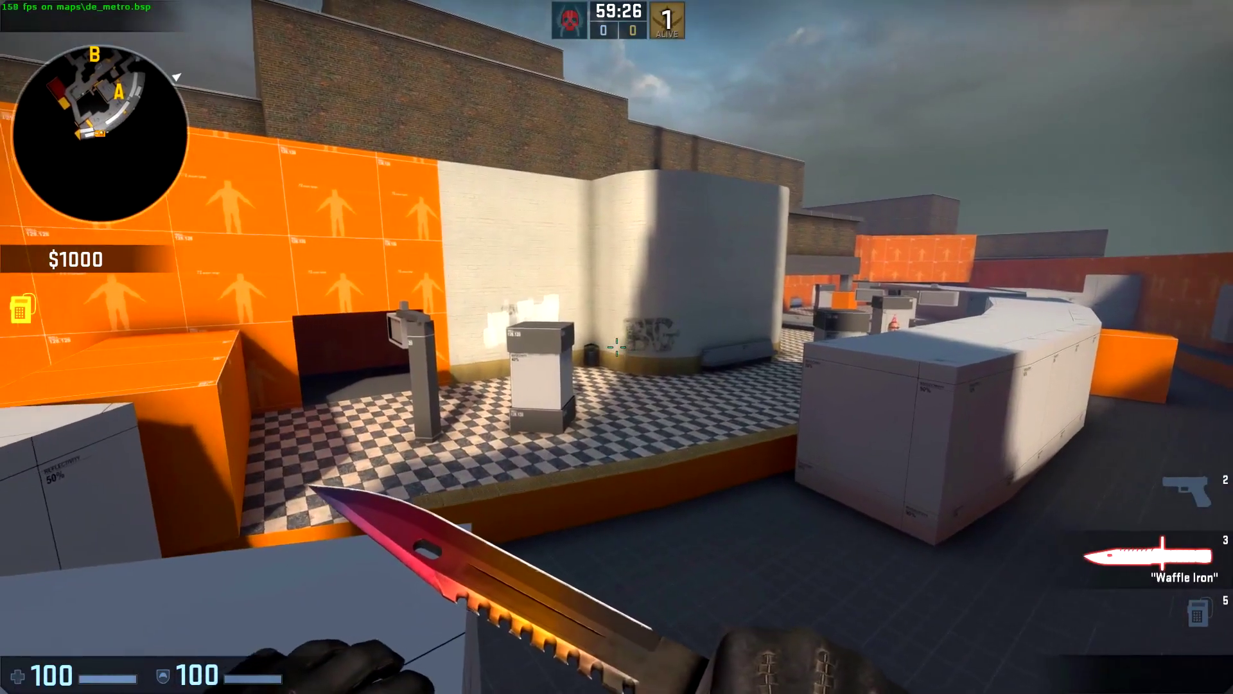
key(s)
key(s)
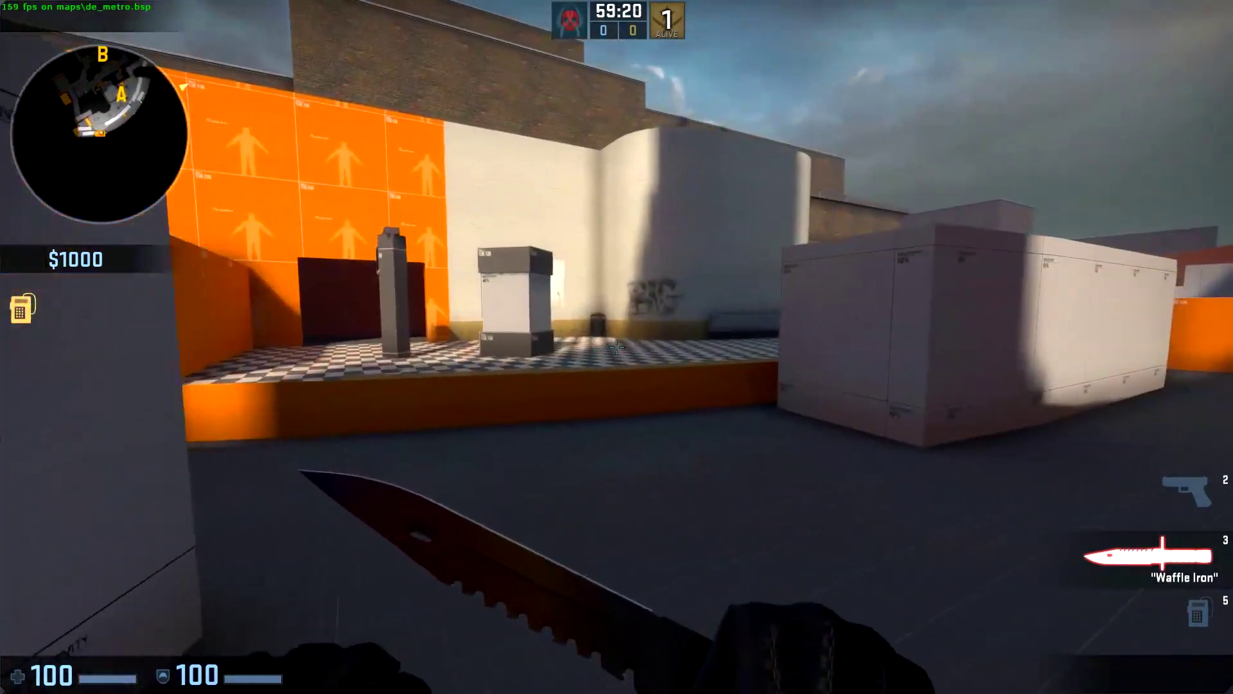
Step: Return from the tracks to the checkered platform and examine how the garbage can fades in beside the graffiti wall
key(w)
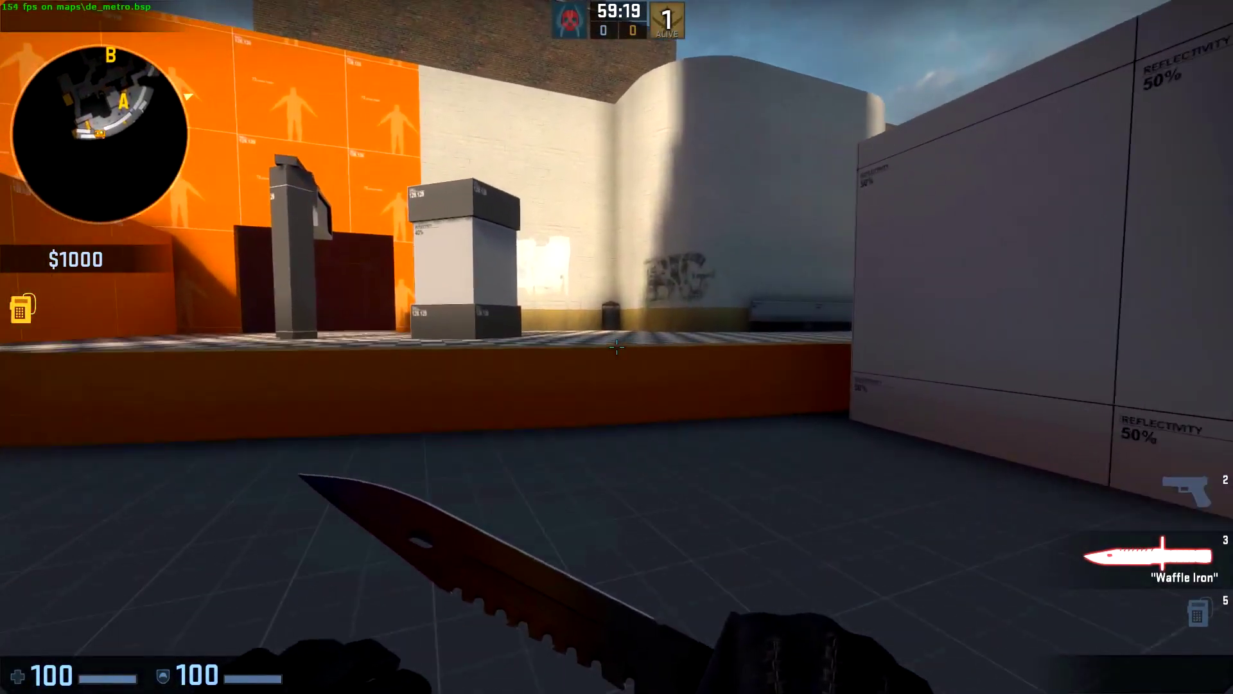
key(w)
key(s)
click(616, 347)
key(w)
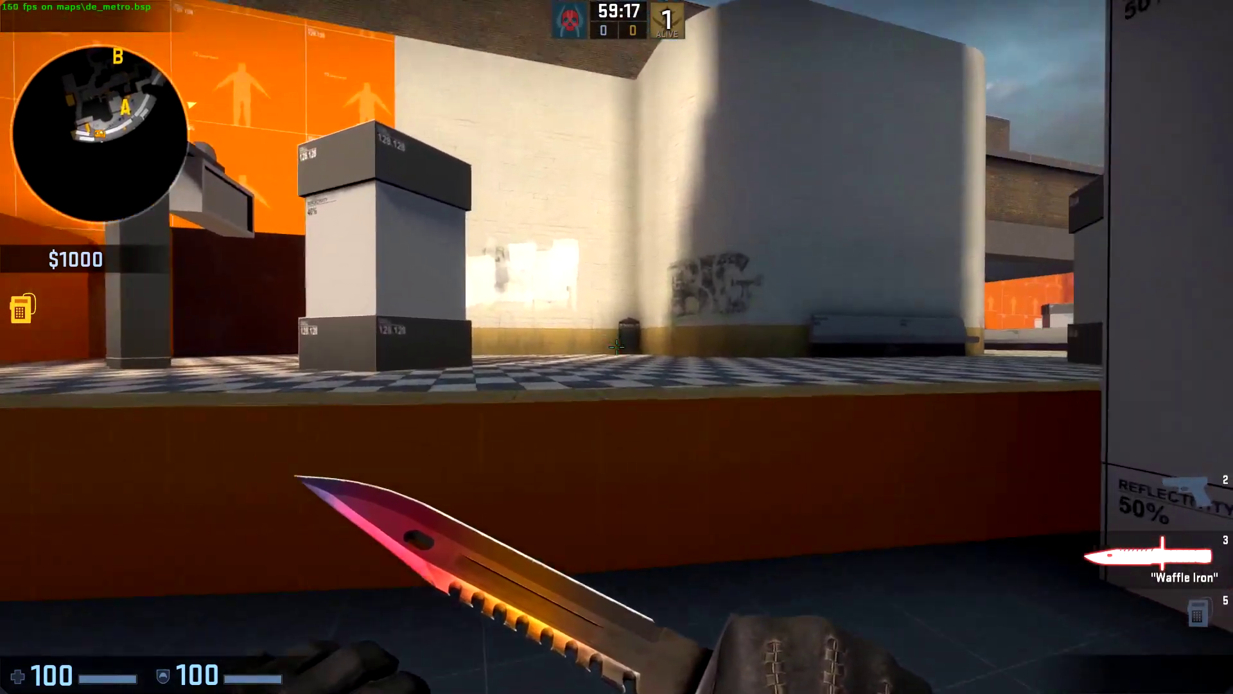
key(space)
key(w)
key(w)
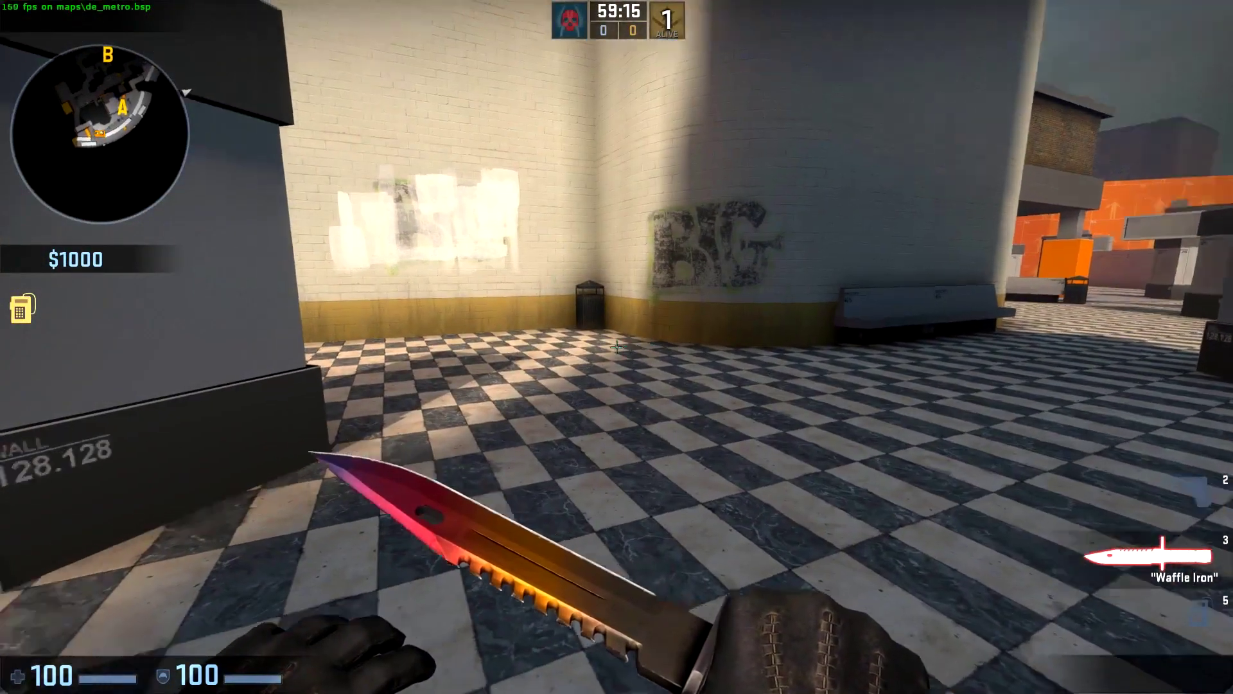
key(a)
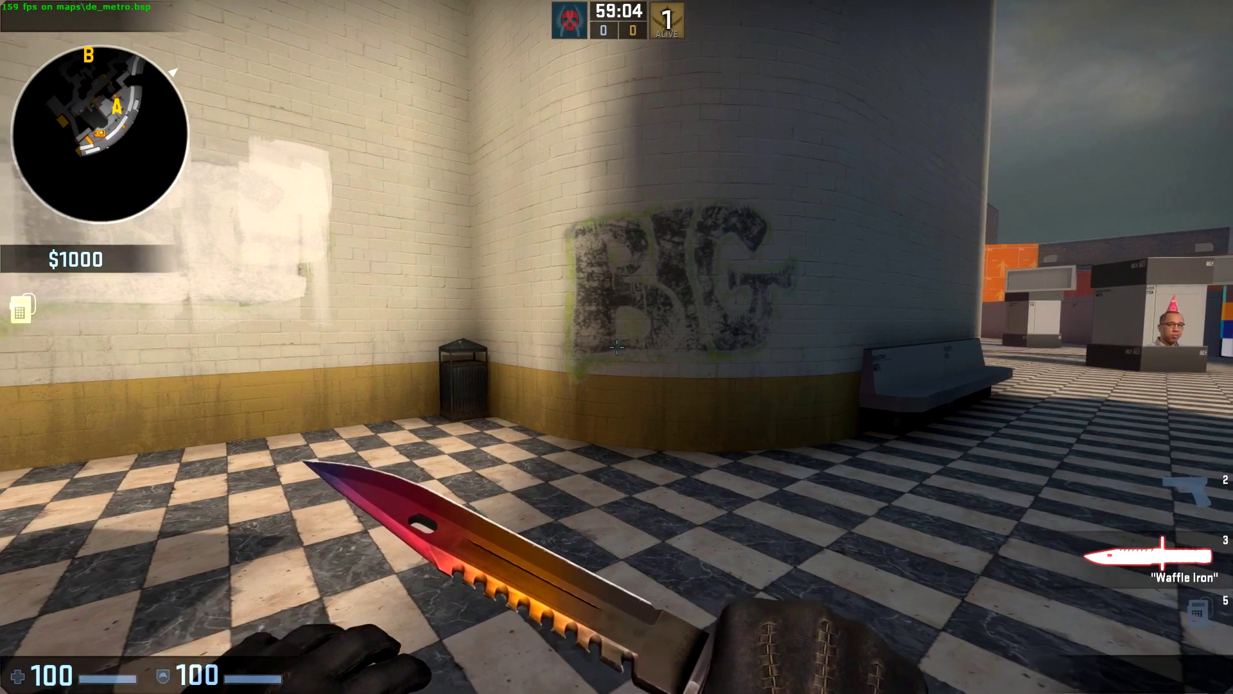
key(d)
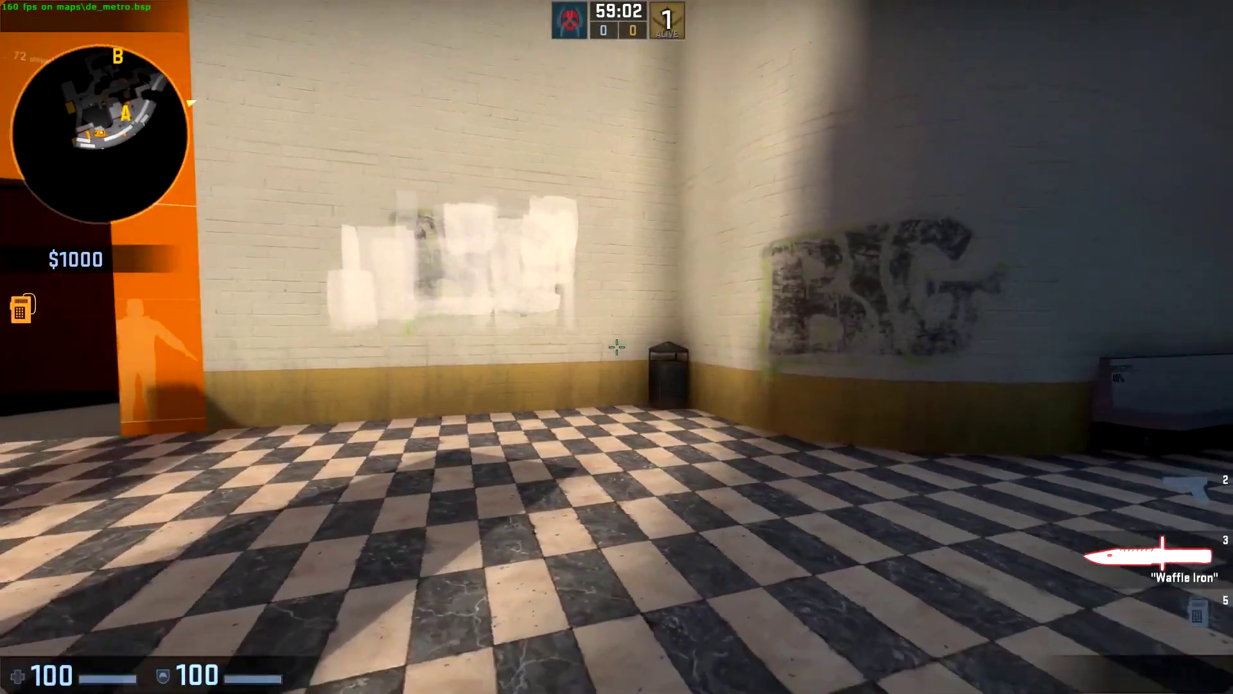